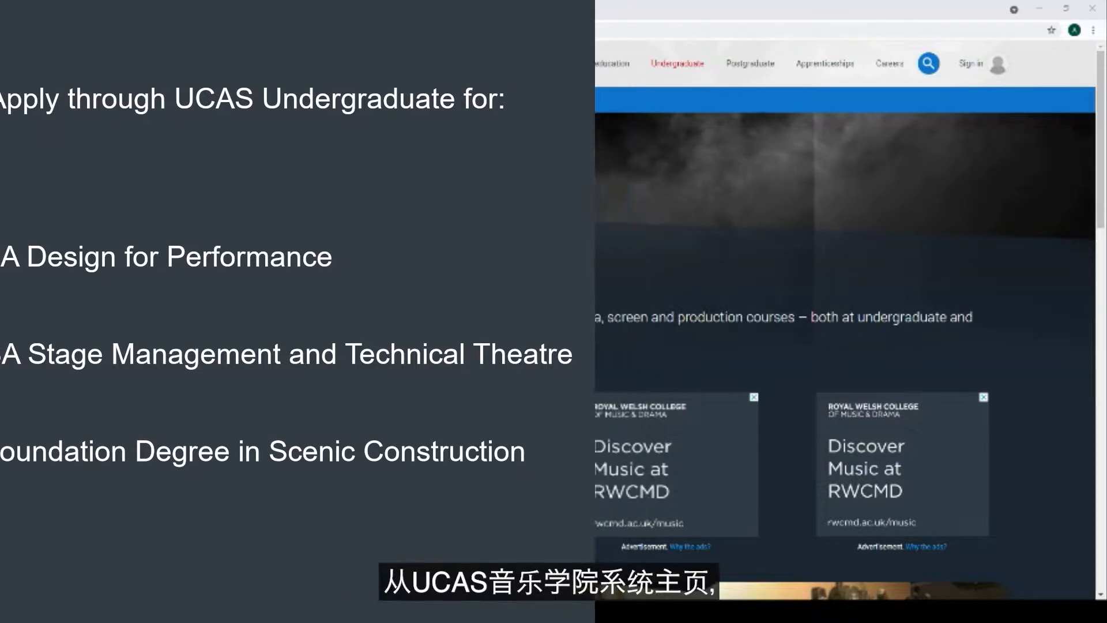
Go to the UCAS student sign-in page and scroll down to the 2022 Entry card
click(978, 67)
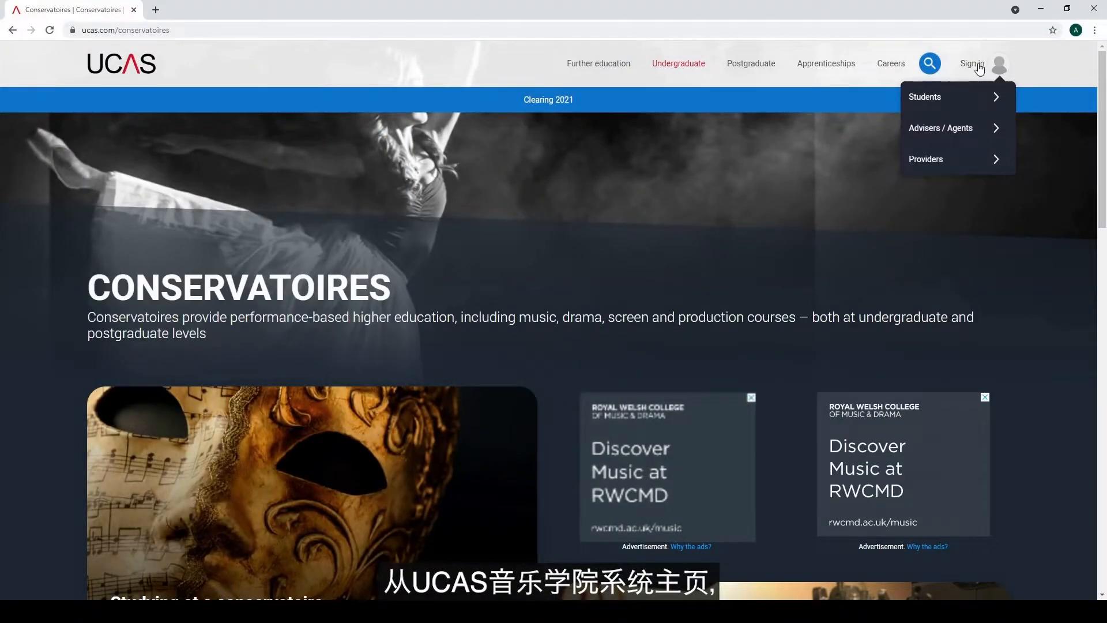
click(926, 98)
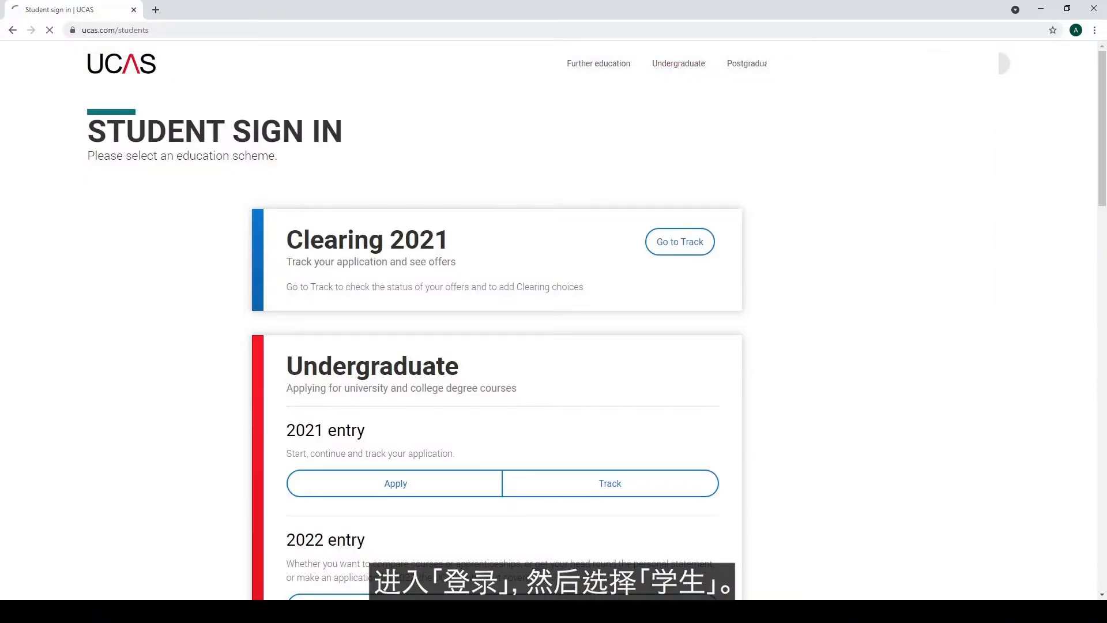
scroll(151, 465, down, 2)
scroll(151, 465, down, 4)
scroll(151, 465, down, 2)
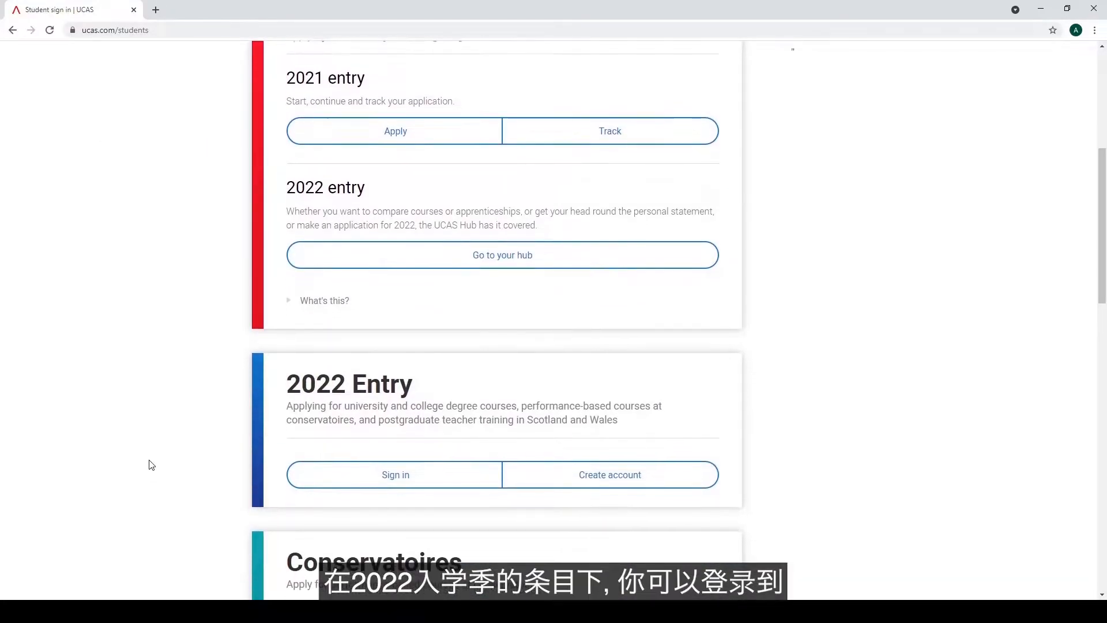
scroll(151, 465, down, 1)
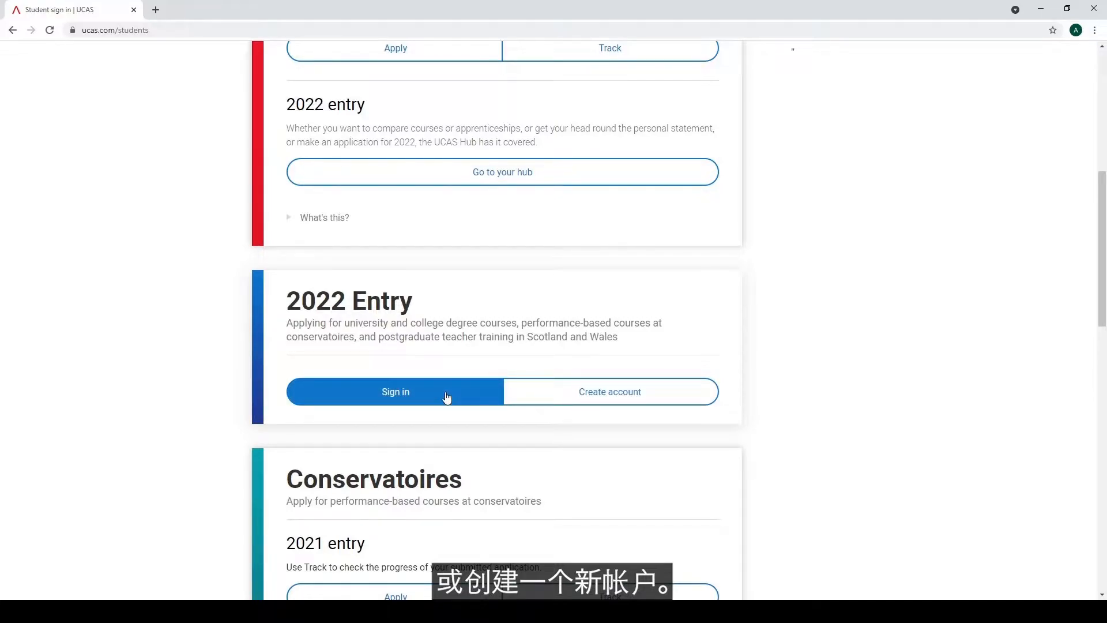
Register a new UCAS account with the applicant's e-mail address and submit the form
click(533, 396)
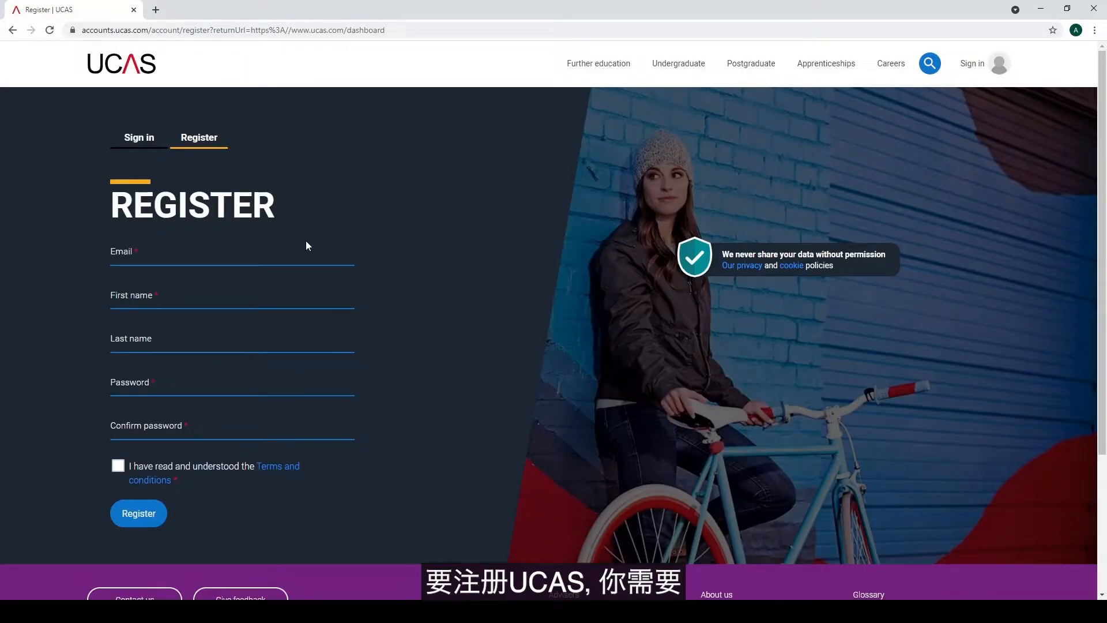
click(297, 260)
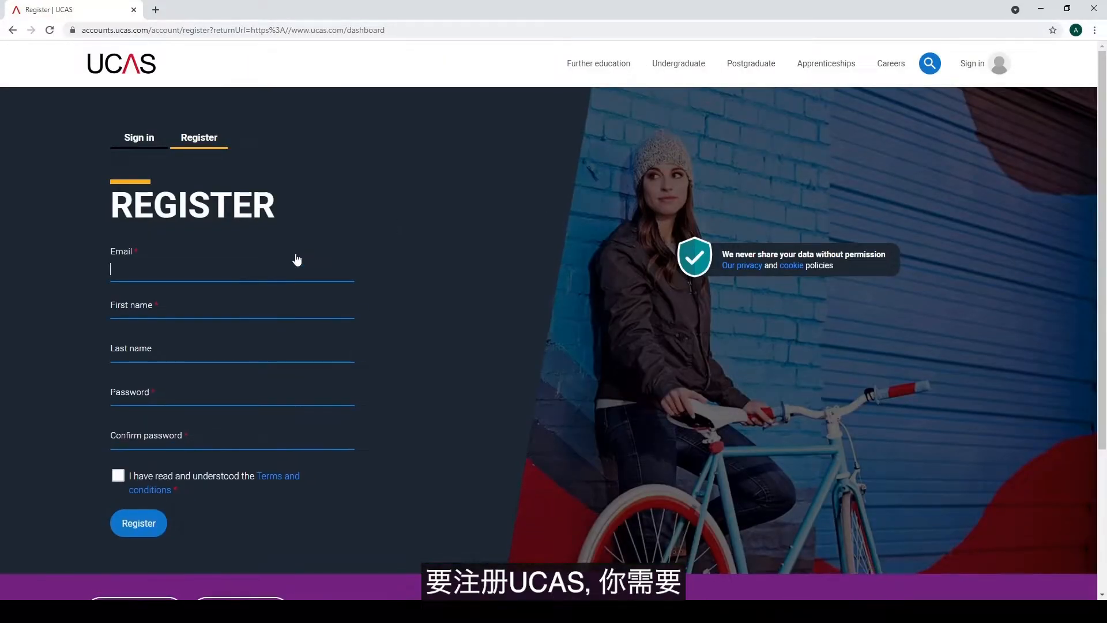
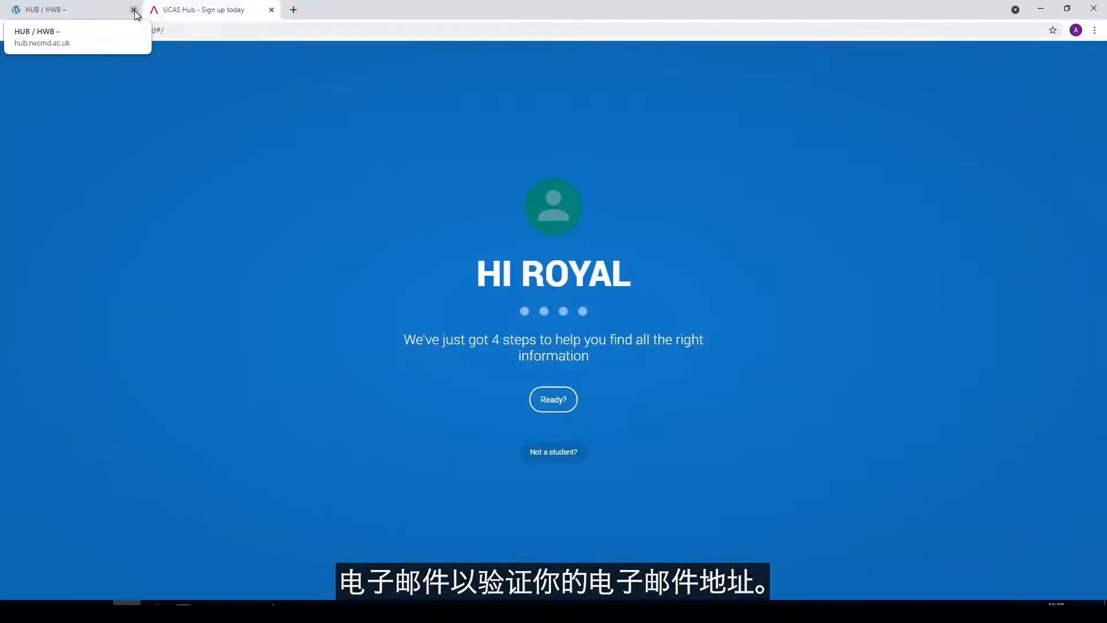
click(134, 9)
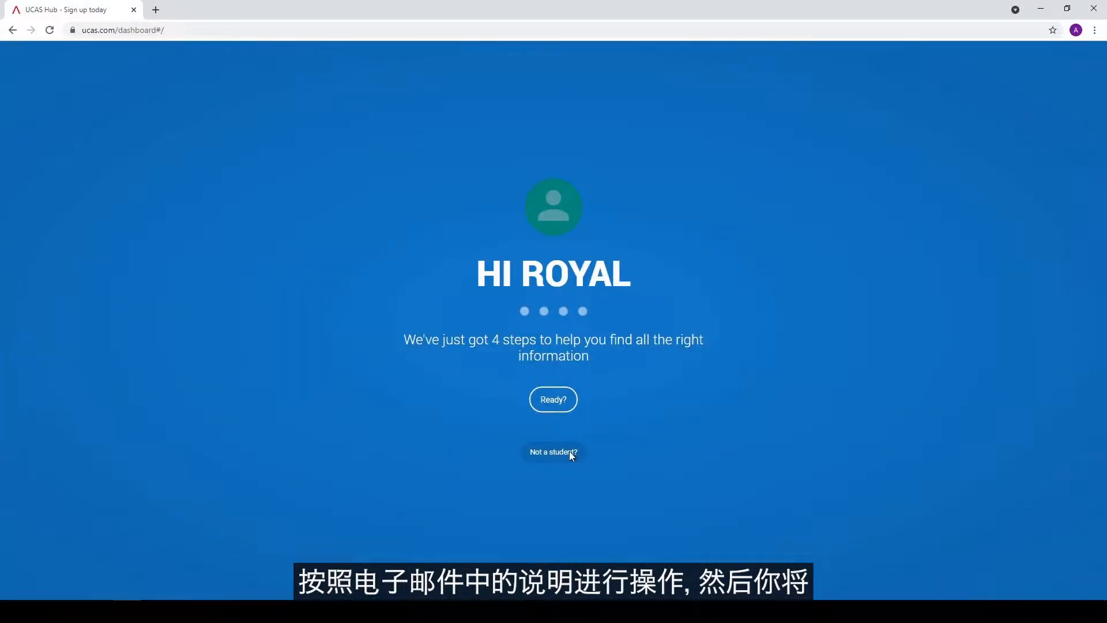
Begin the UCAS Hub setup and choose 2022 as the start year
click(553, 399)
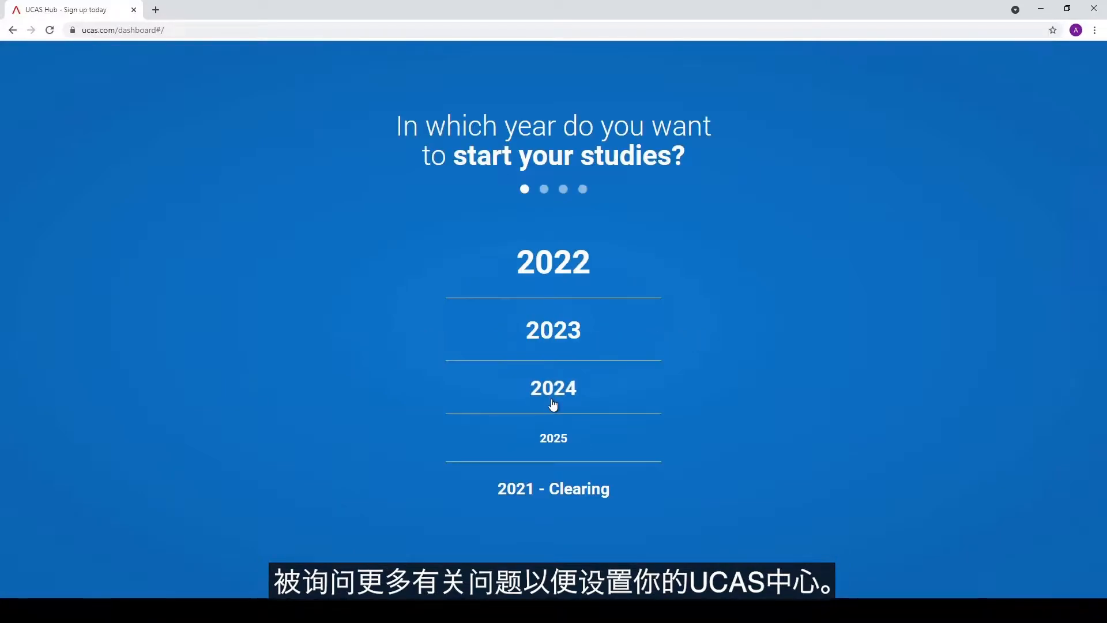
click(578, 278)
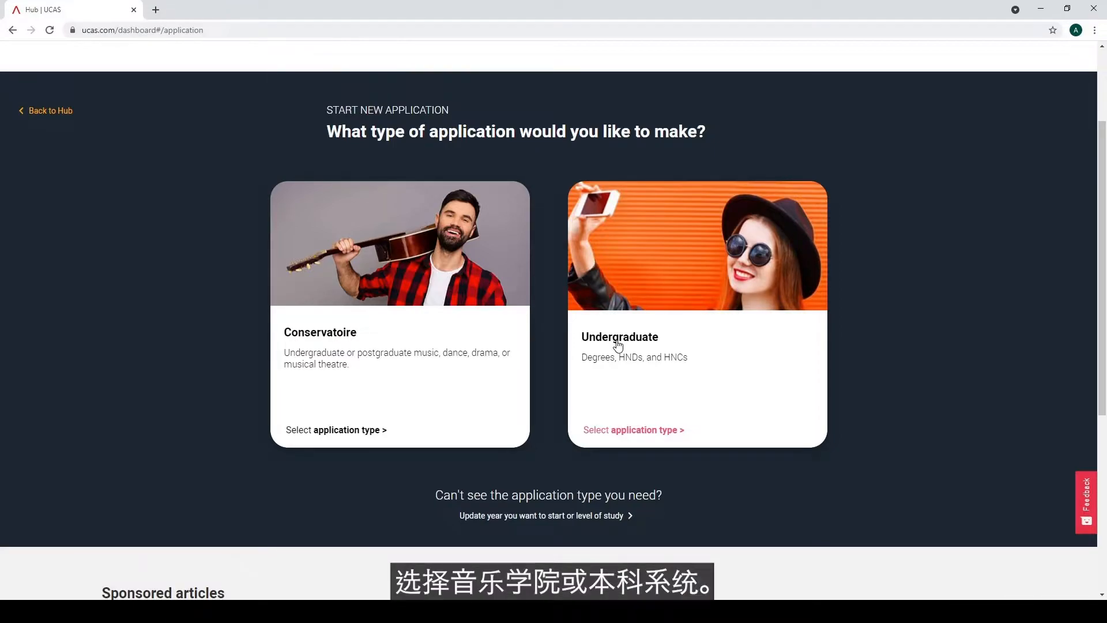
Create a Conservatoire application and open Find courses and providers in a new tab
click(434, 347)
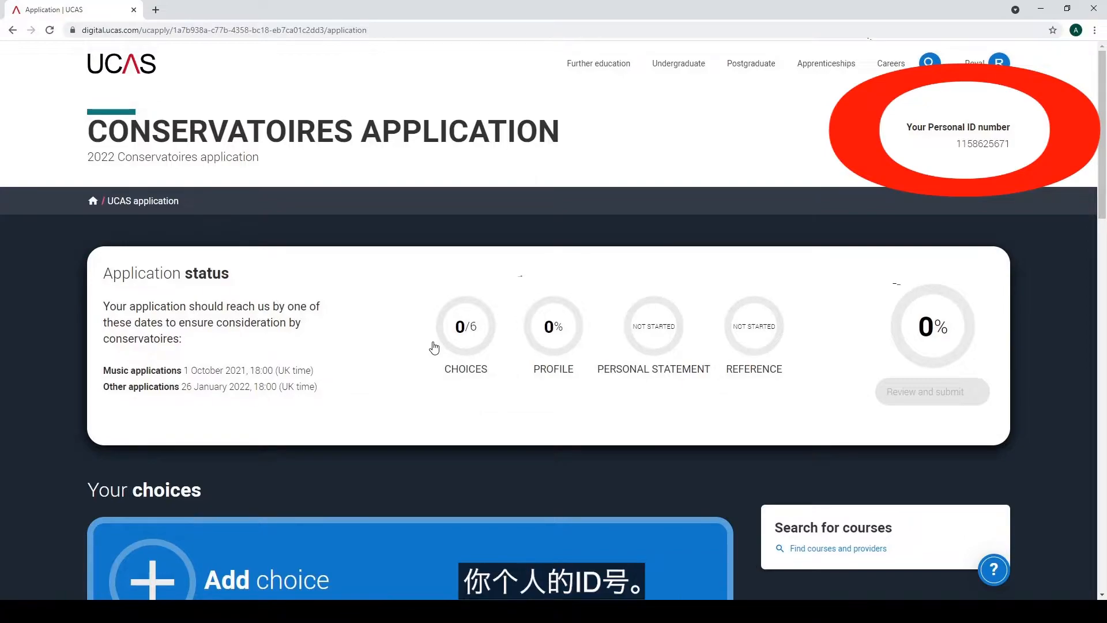
scroll(434, 348, down, 1)
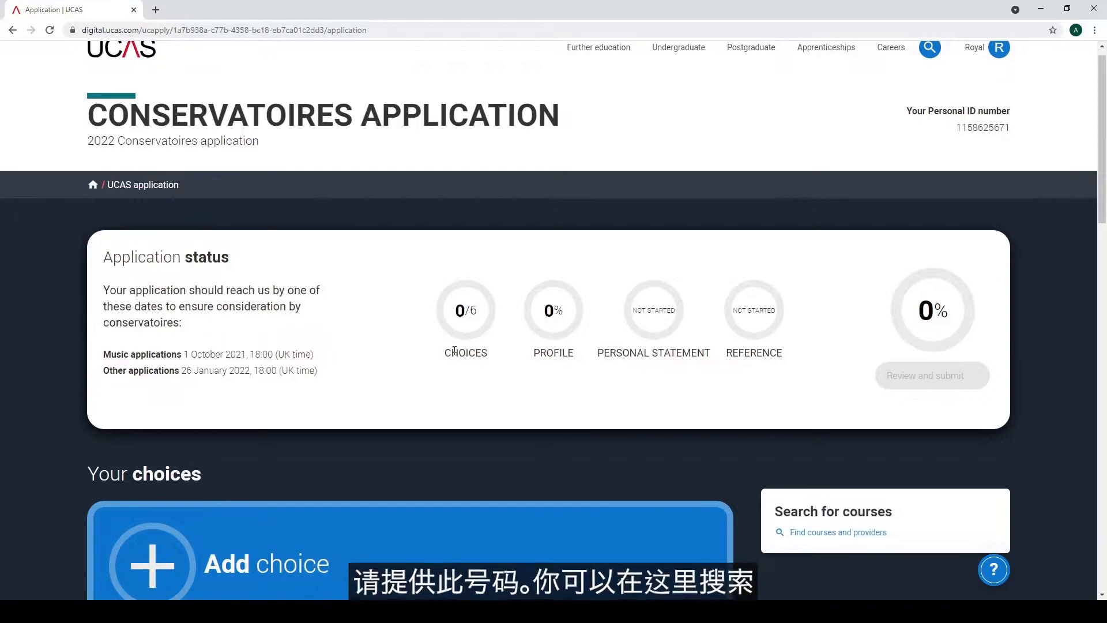
click(810, 521)
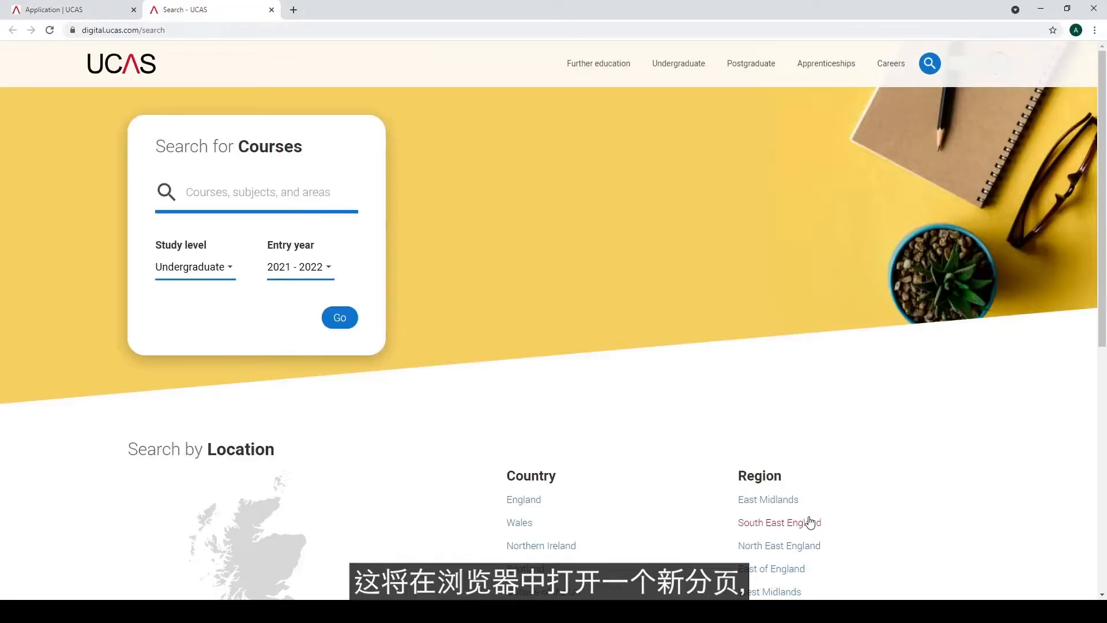
Search courses at Royal Welsh College of Music and Drama for entry year 2022-2023
scroll(232, 143, down, 1)
click(233, 143)
text(Royal Welsh Colleg)
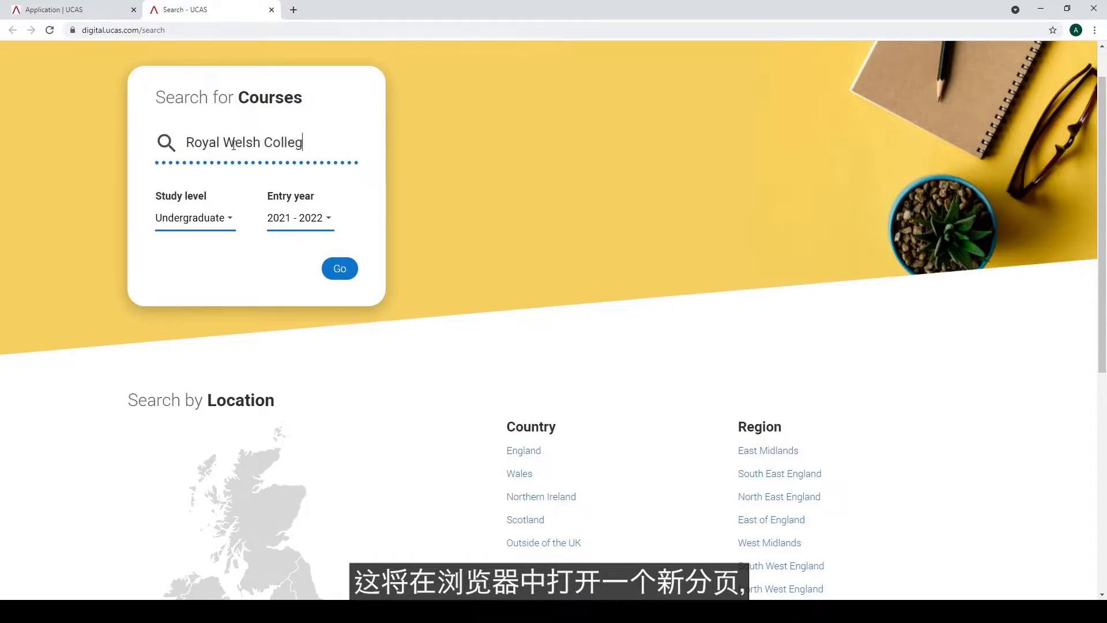
text(e of Music and Drama)
click(208, 194)
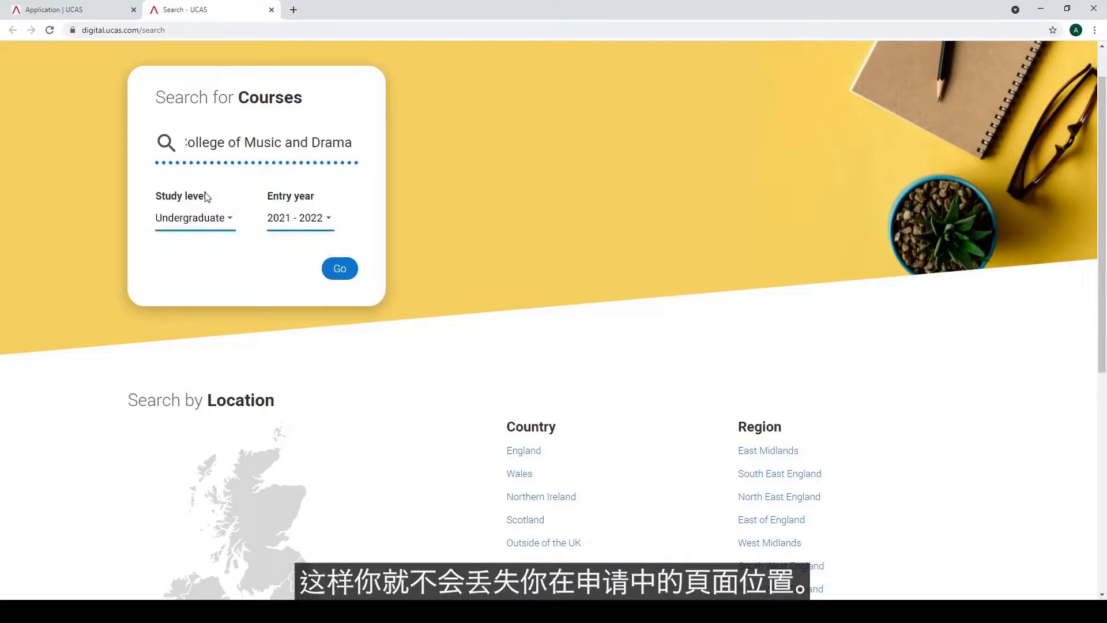
click(297, 219)
key(Down)
click(338, 270)
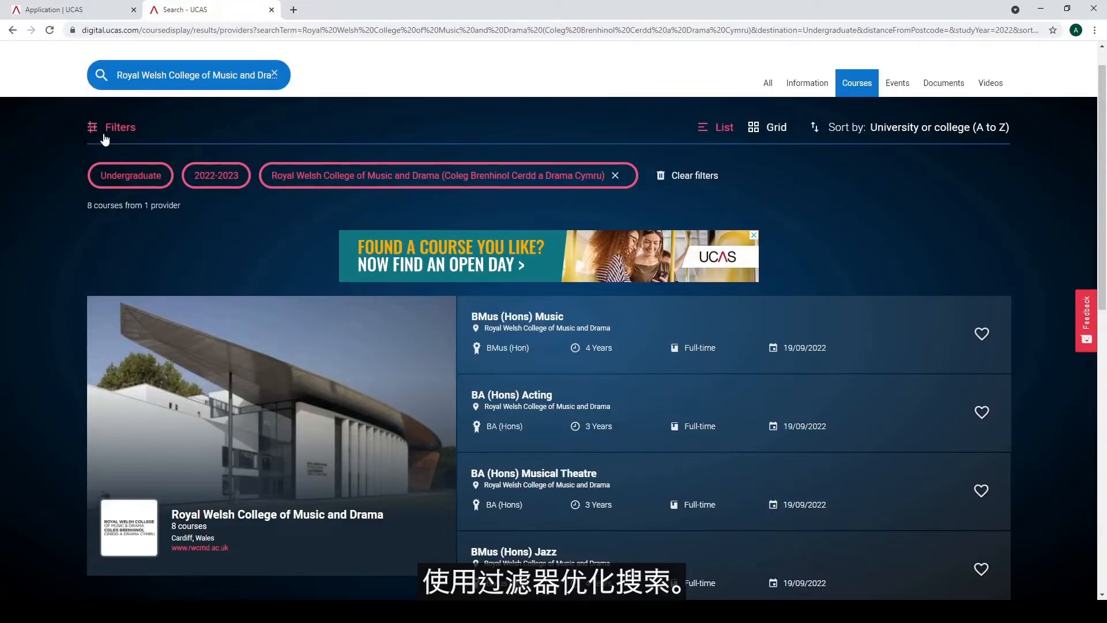
Filter results to Postgraduate and read the MMus Music Performance course details
click(104, 135)
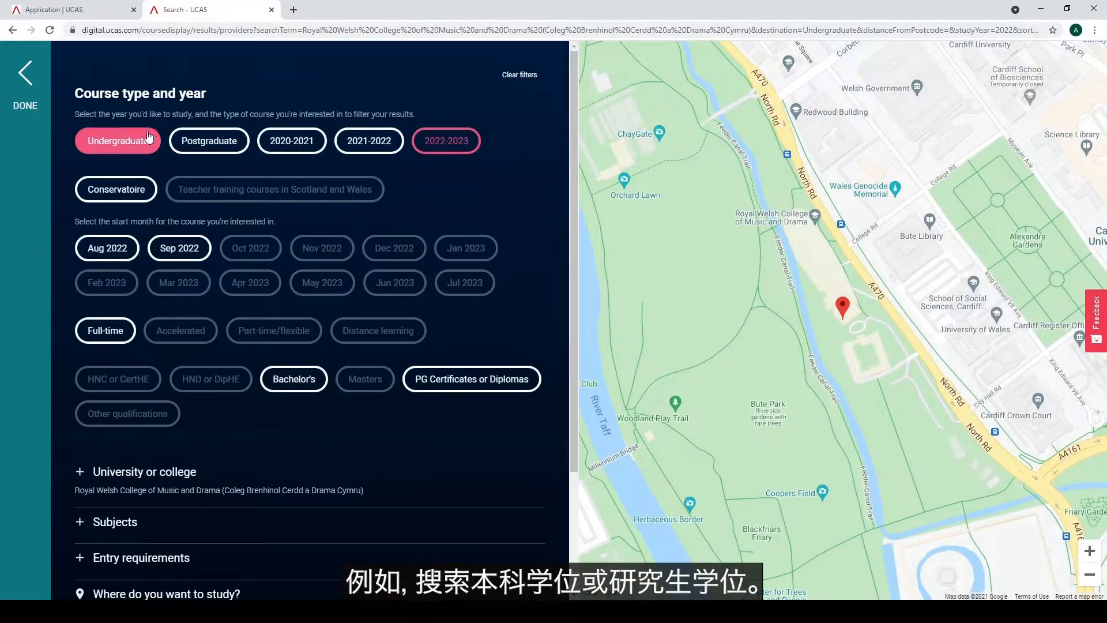
click(205, 141)
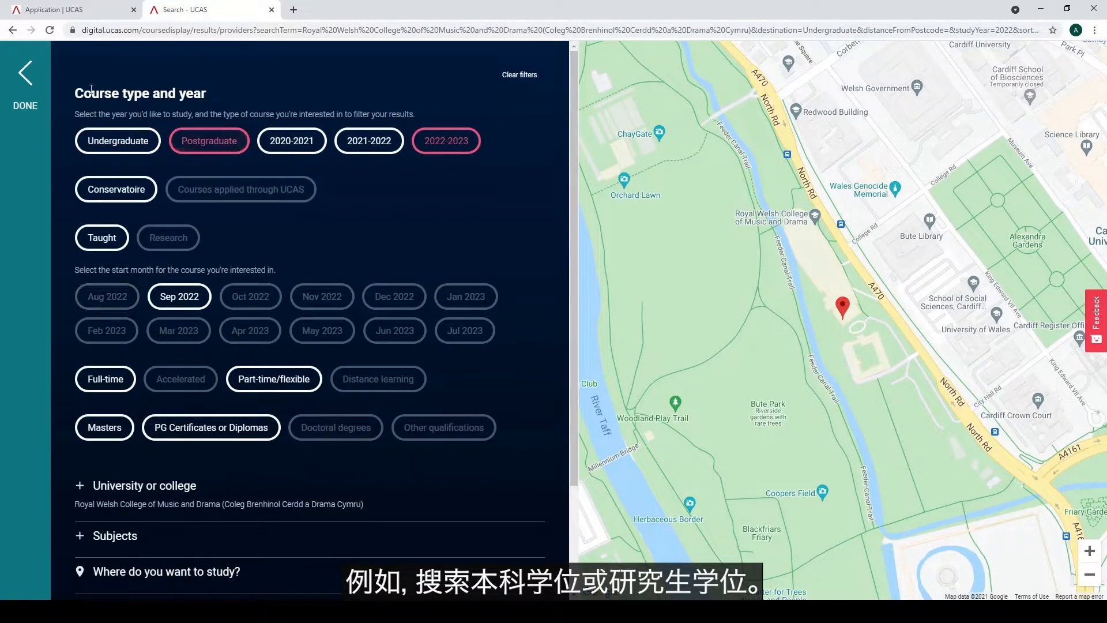
click(26, 74)
click(531, 220)
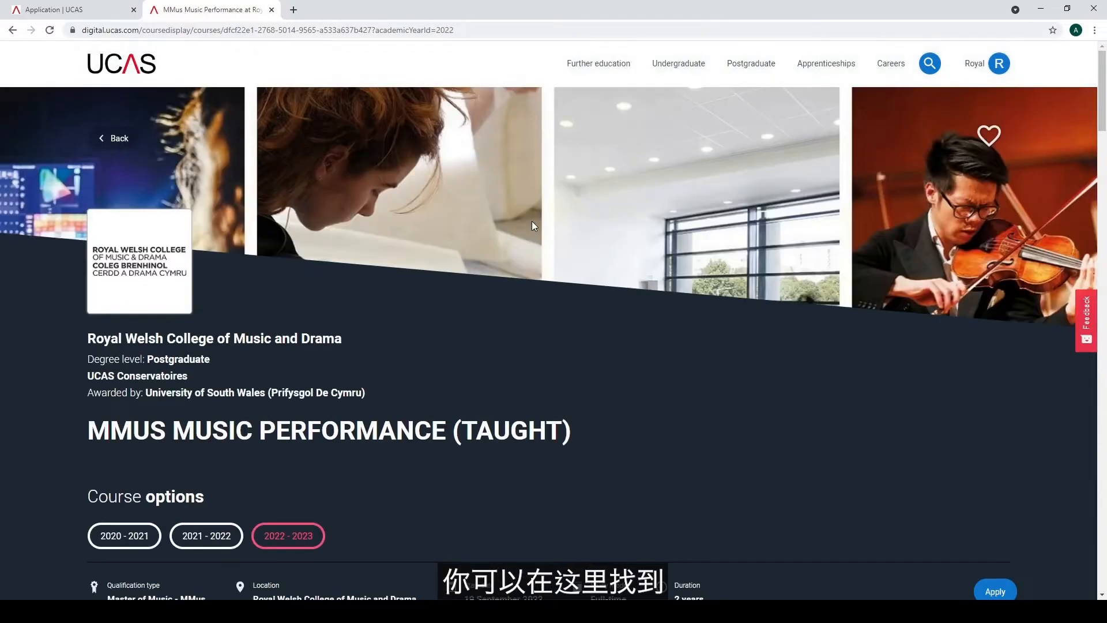
scroll(532, 220, down, 1)
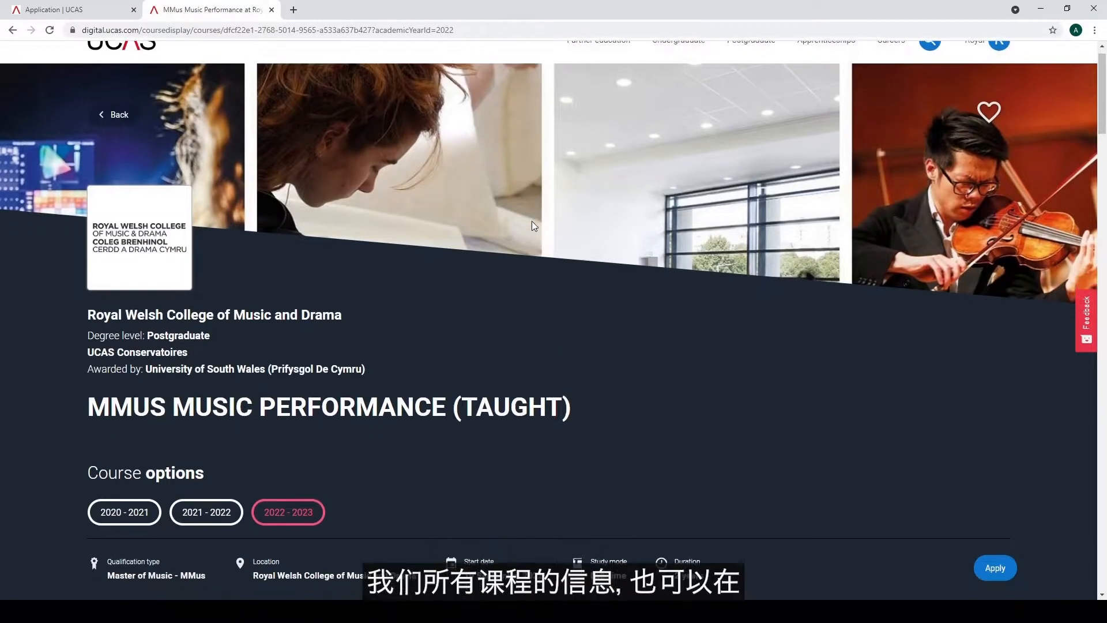
scroll(531, 220, down, 3)
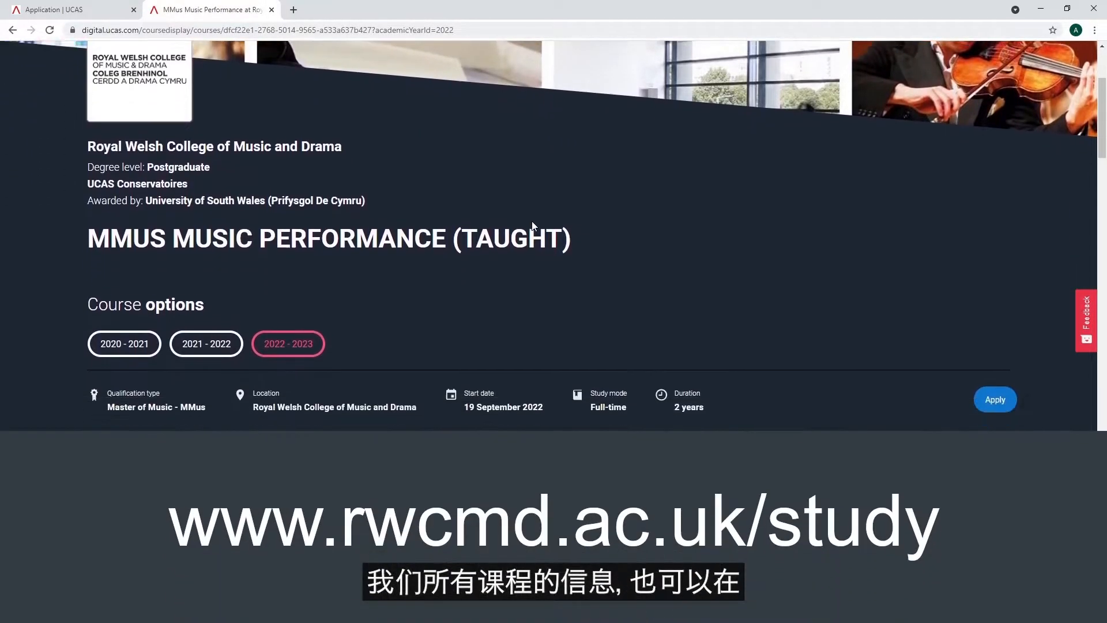
scroll(533, 221, down, 3)
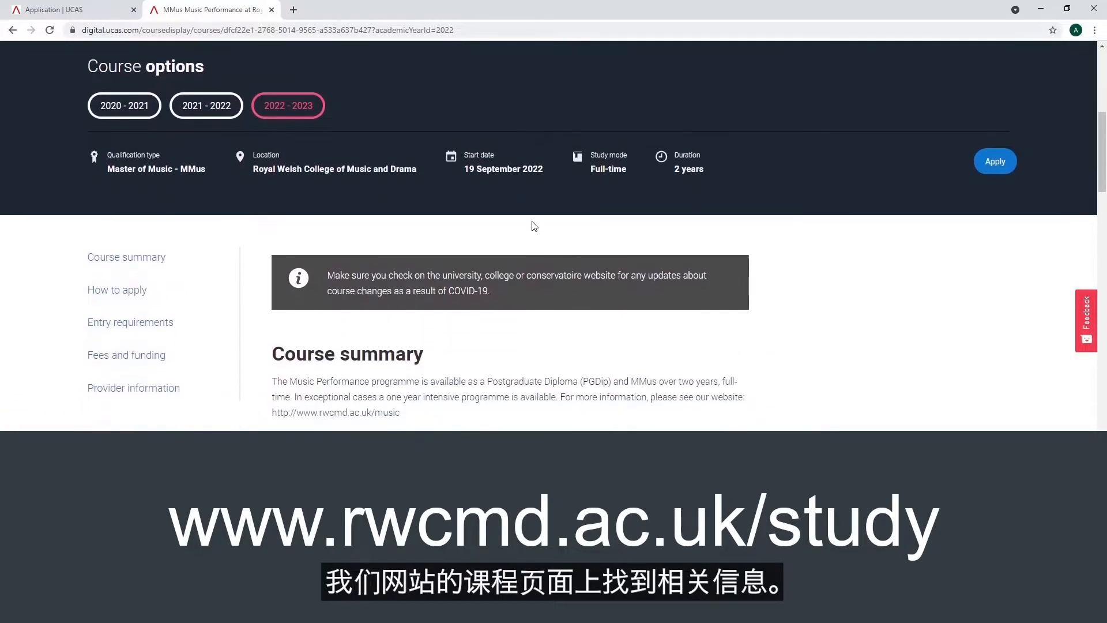
scroll(532, 221, down, 1)
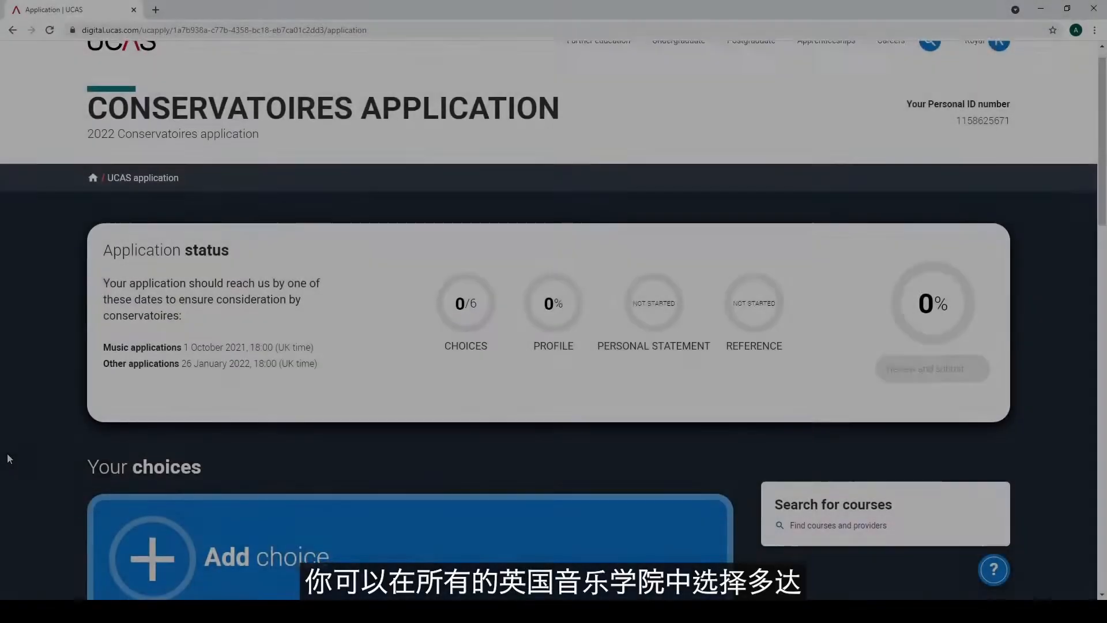
scroll(8, 457, down, 1)
scroll(7, 453, down, 3)
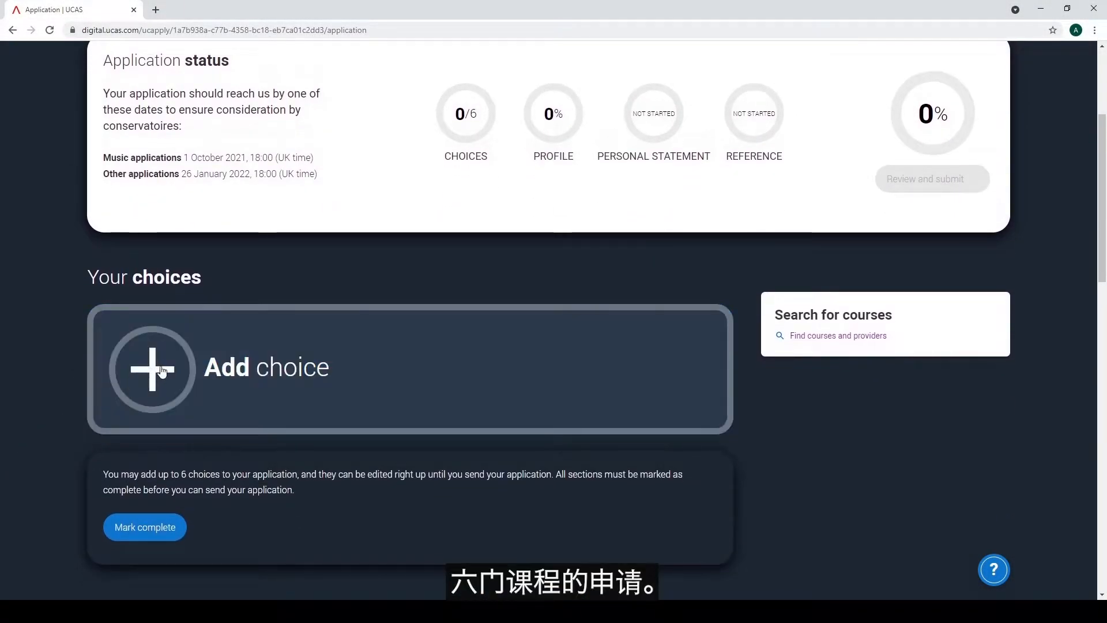
Start a new choice for BMus (Hons) Music at Royal Welsh College of Music and Drama
click(160, 369)
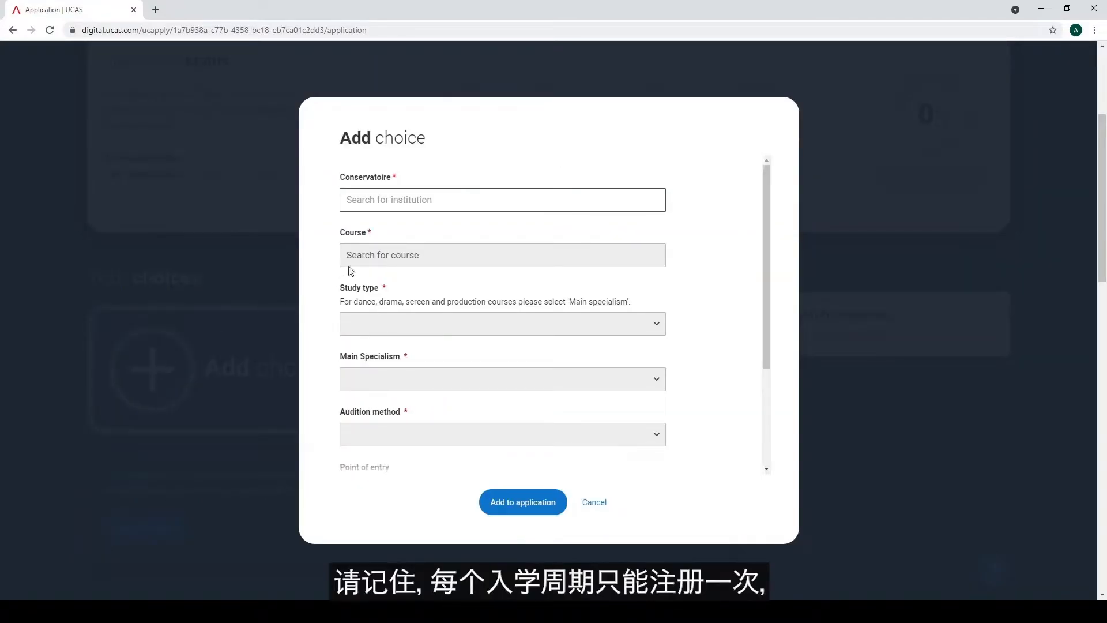
click(390, 203)
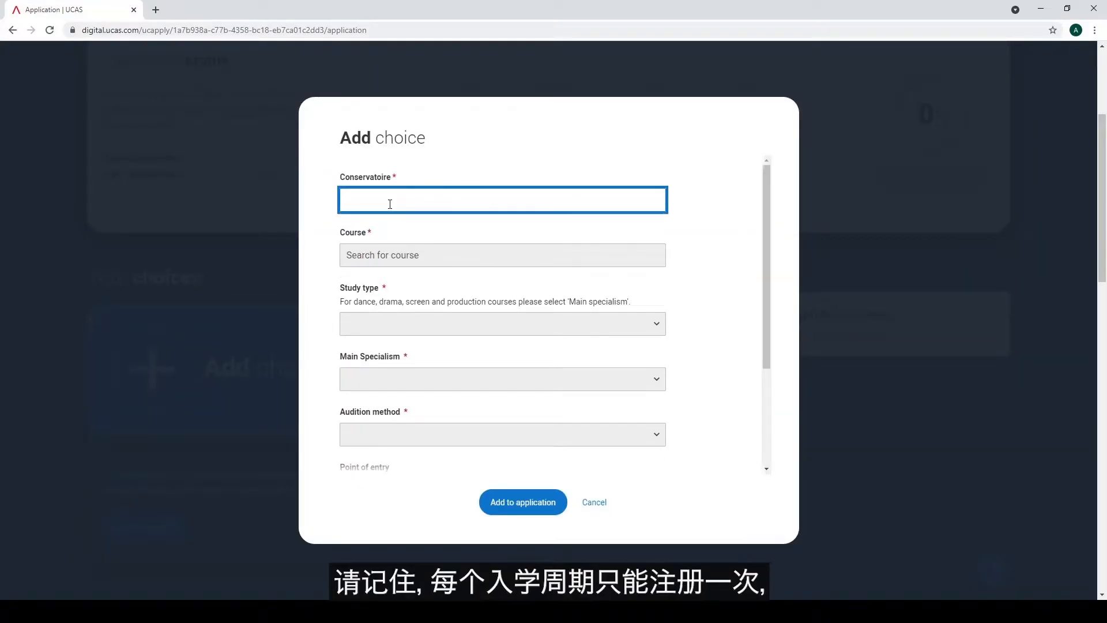
text(Roya)
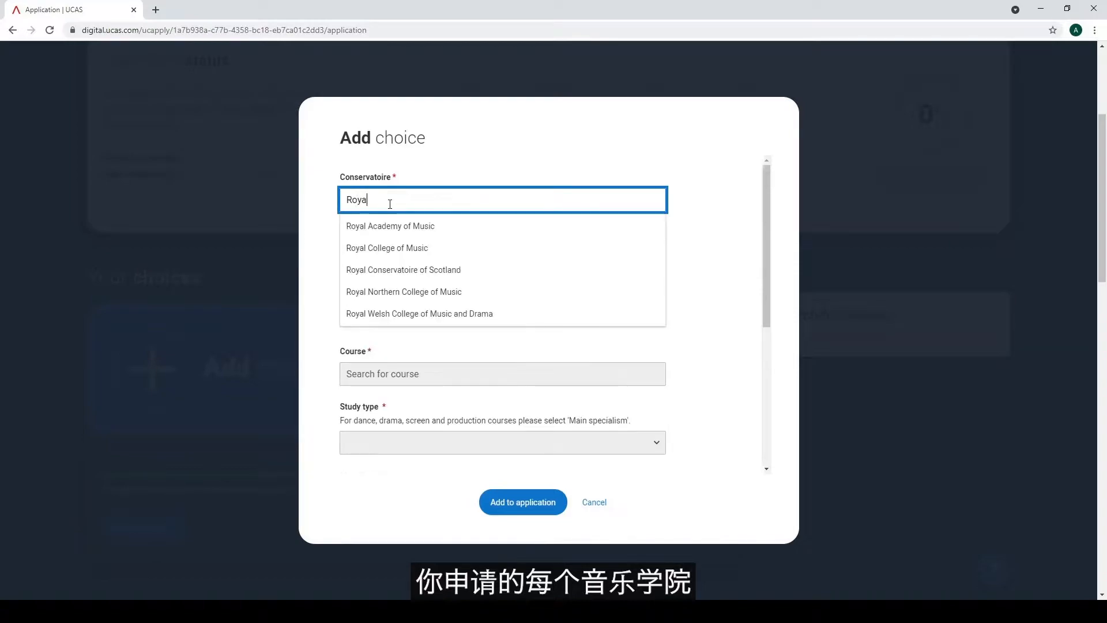
text(l Welsh)
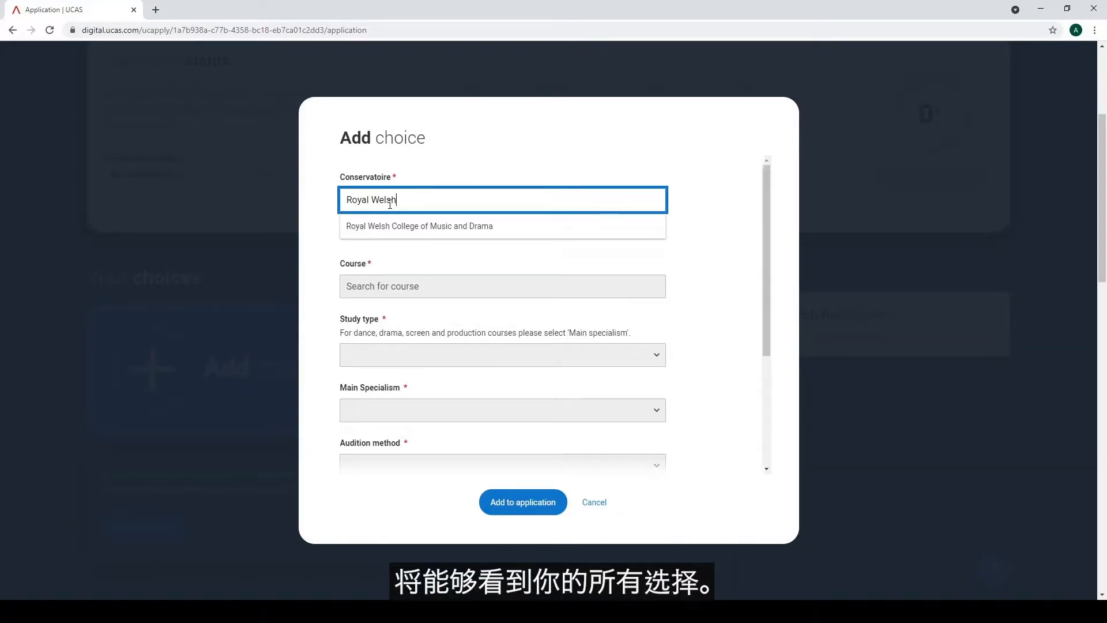
click(369, 225)
click(462, 257)
text(BMus)
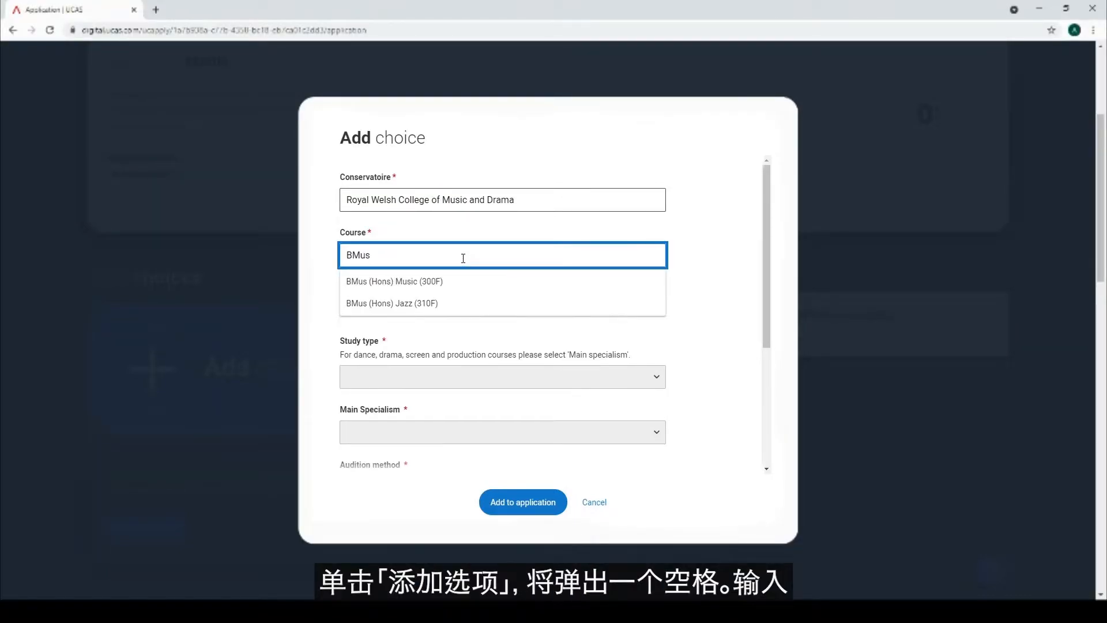
click(435, 282)
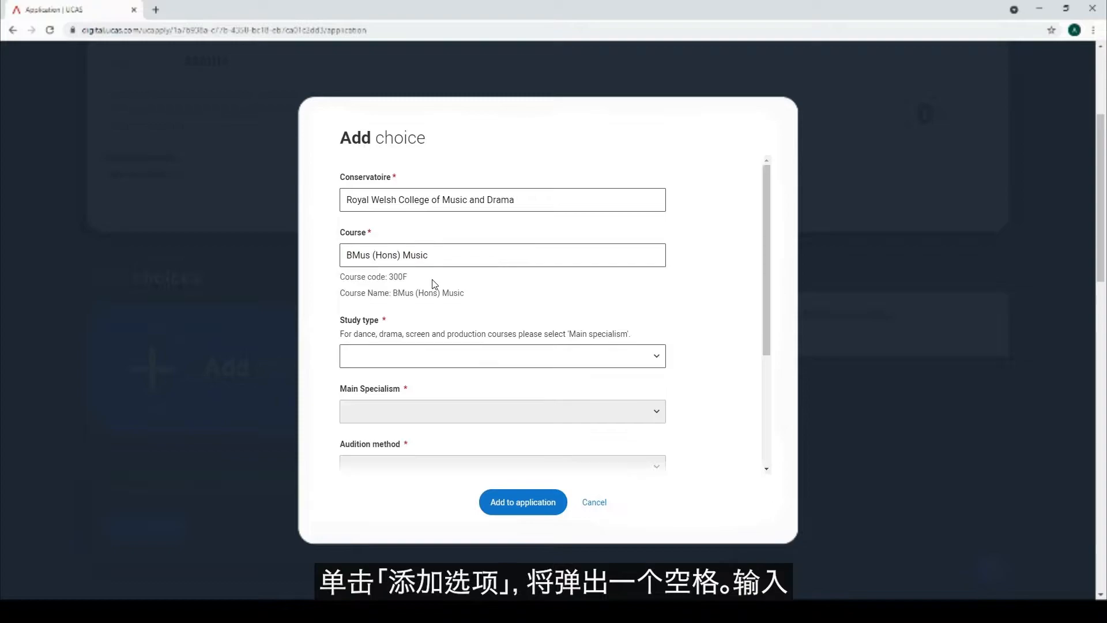
Set study type Main specialism, main specialism Flute, and audition method Recording
click(655, 357)
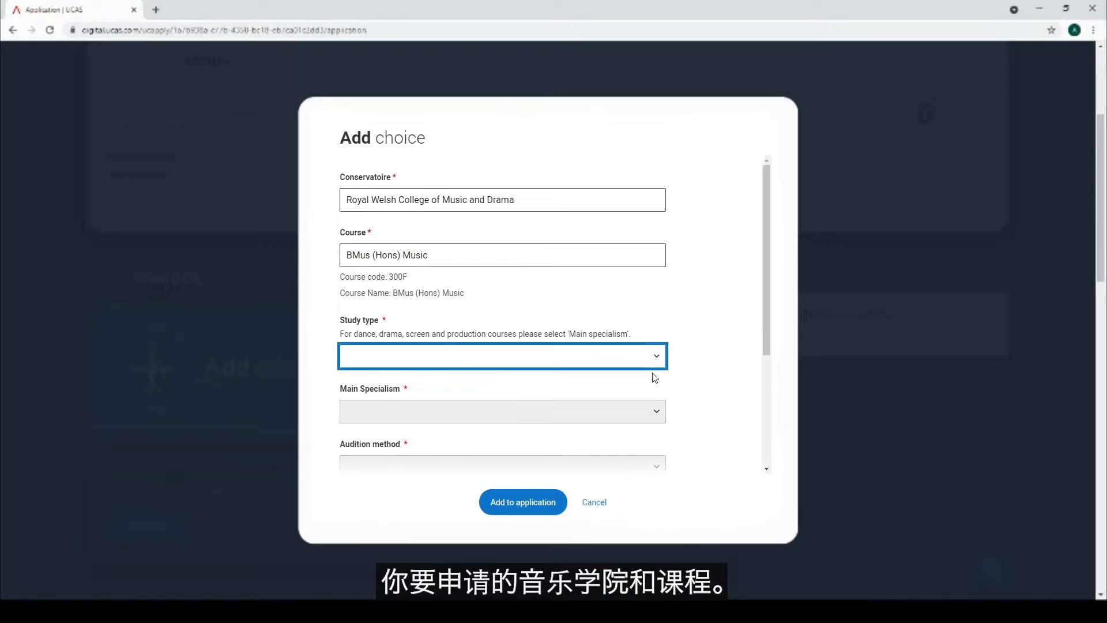
click(655, 392)
click(658, 415)
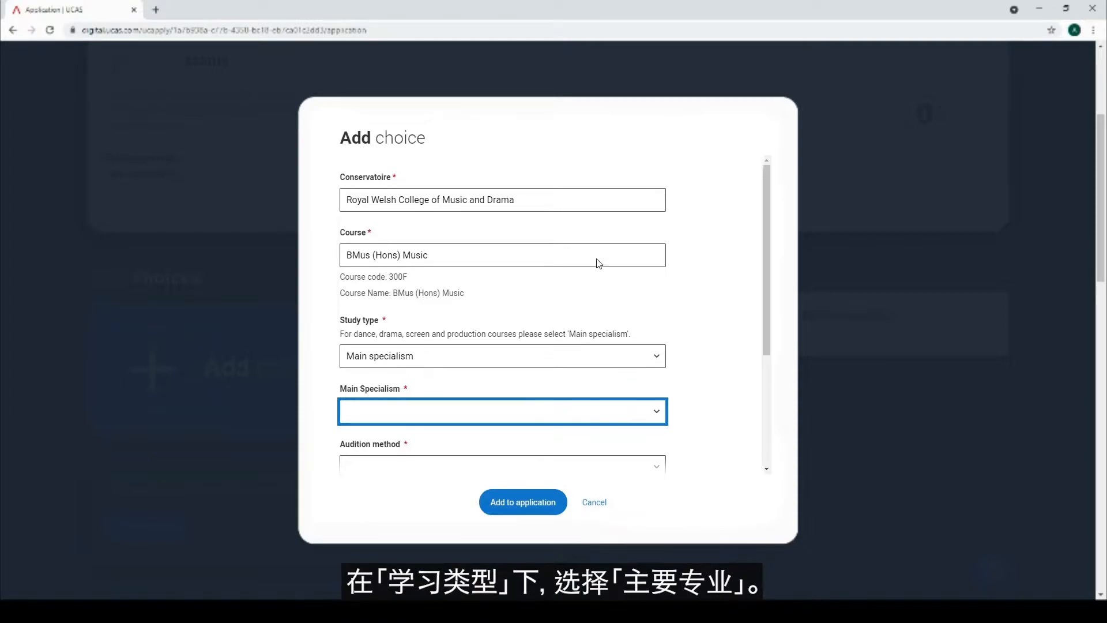
click(595, 237)
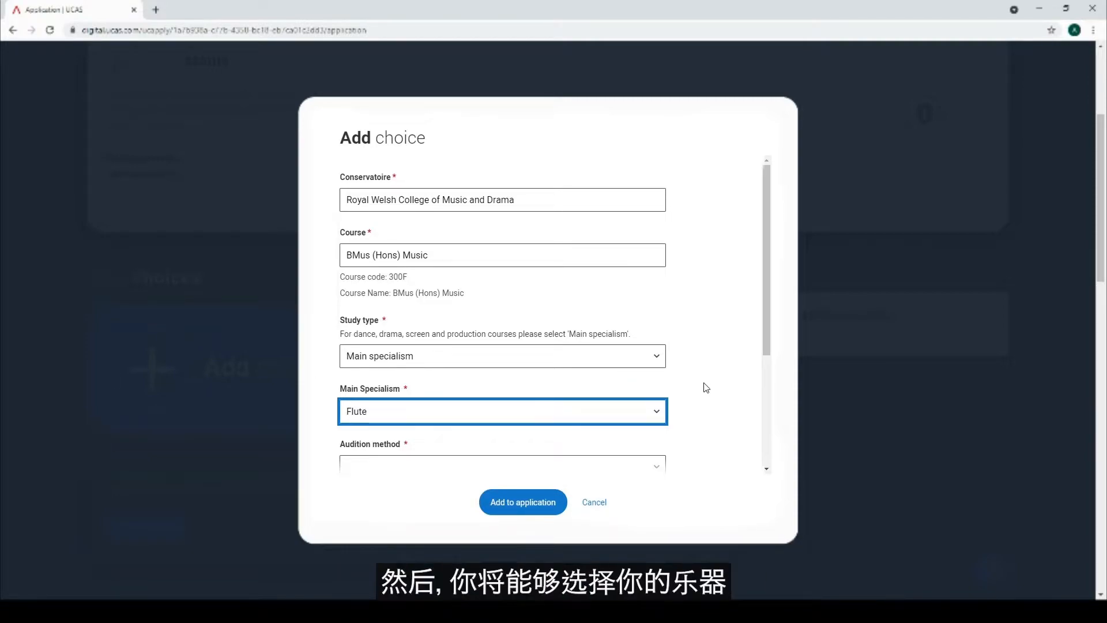
scroll(701, 386, down, 2)
scroll(705, 387, down, 1)
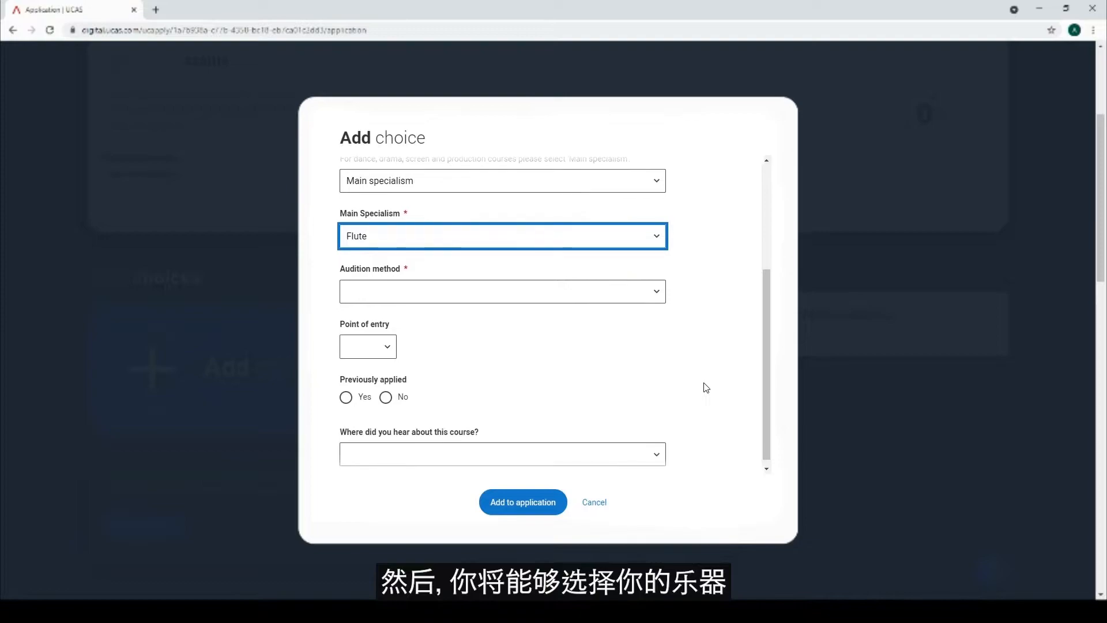
click(659, 299)
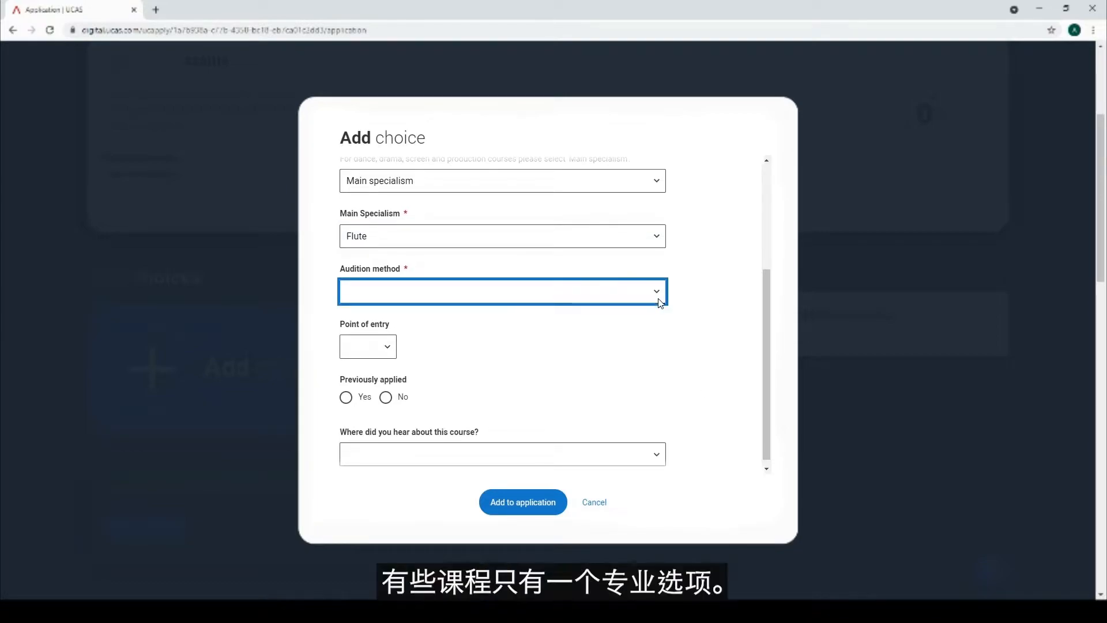
key(Down)
Set point of entry 1st year, not previously applied, source Conservatoire Website, and add the choice
click(387, 350)
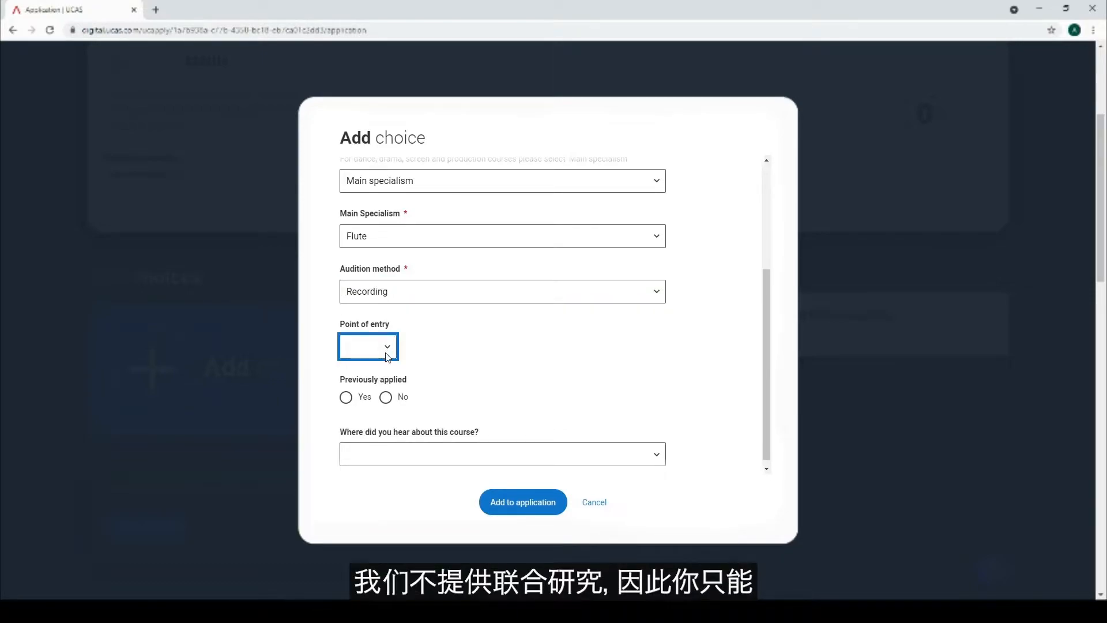
key(Down)
scroll(738, 403, down, 1)
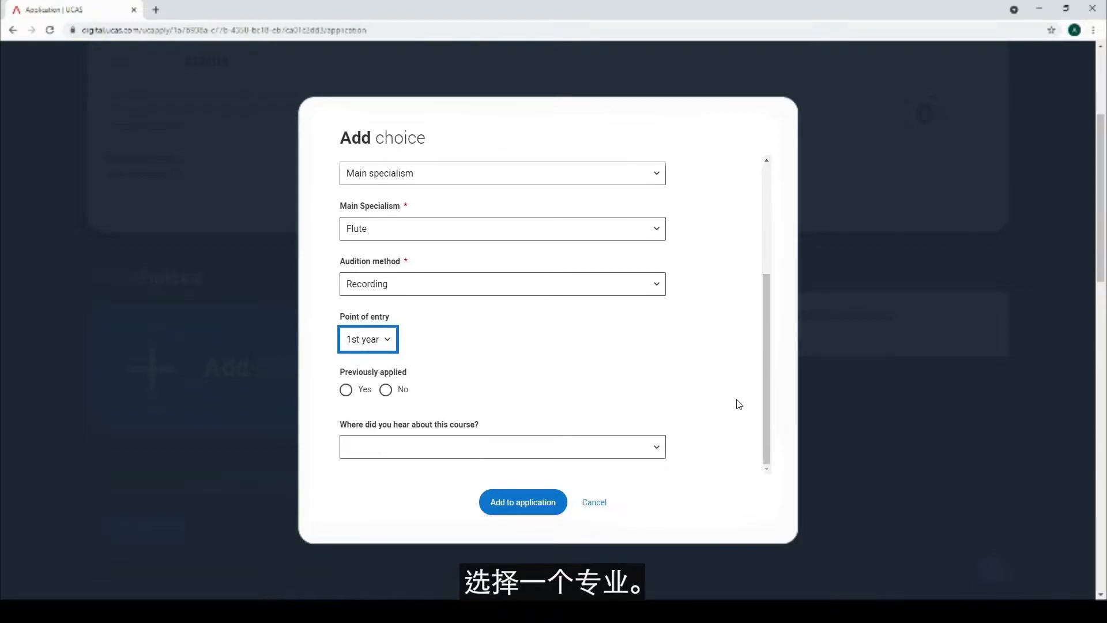
click(384, 390)
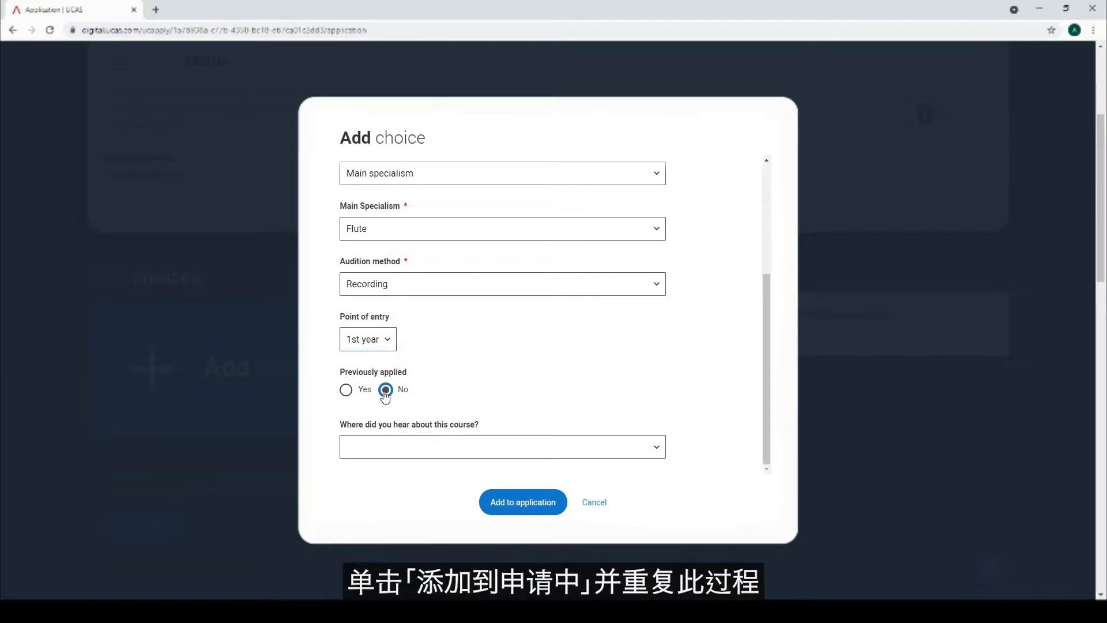
click(635, 456)
click(603, 487)
click(534, 505)
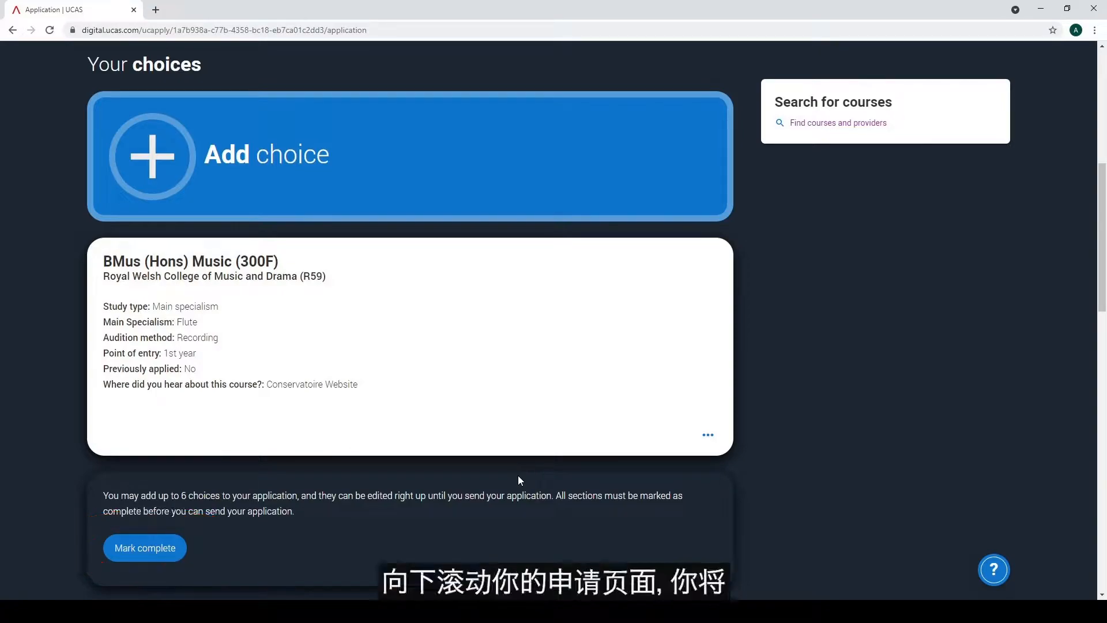
scroll(518, 475, down, 7)
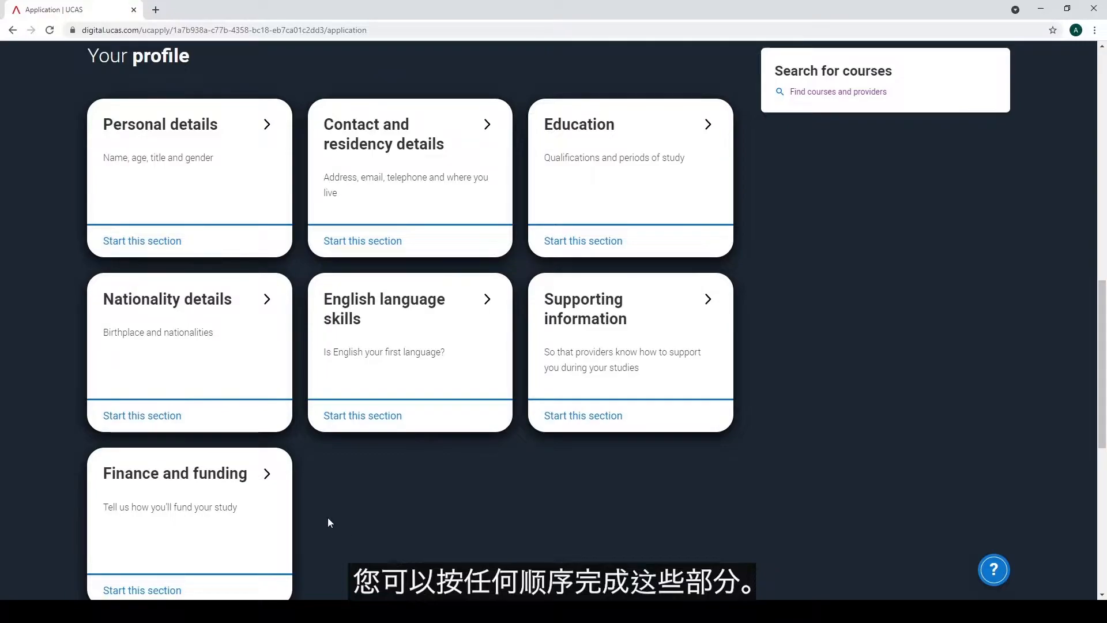
Set the title to Mx and date of birth to 01/01/2000 in Personal details
click(122, 243)
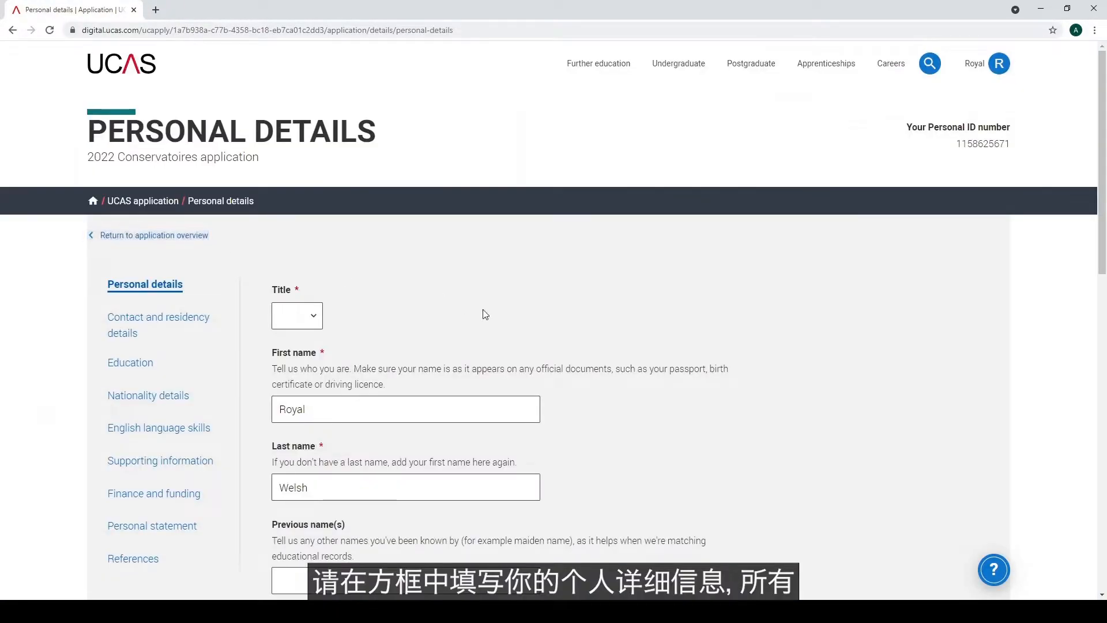
scroll(775, 363, down, 2)
click(312, 233)
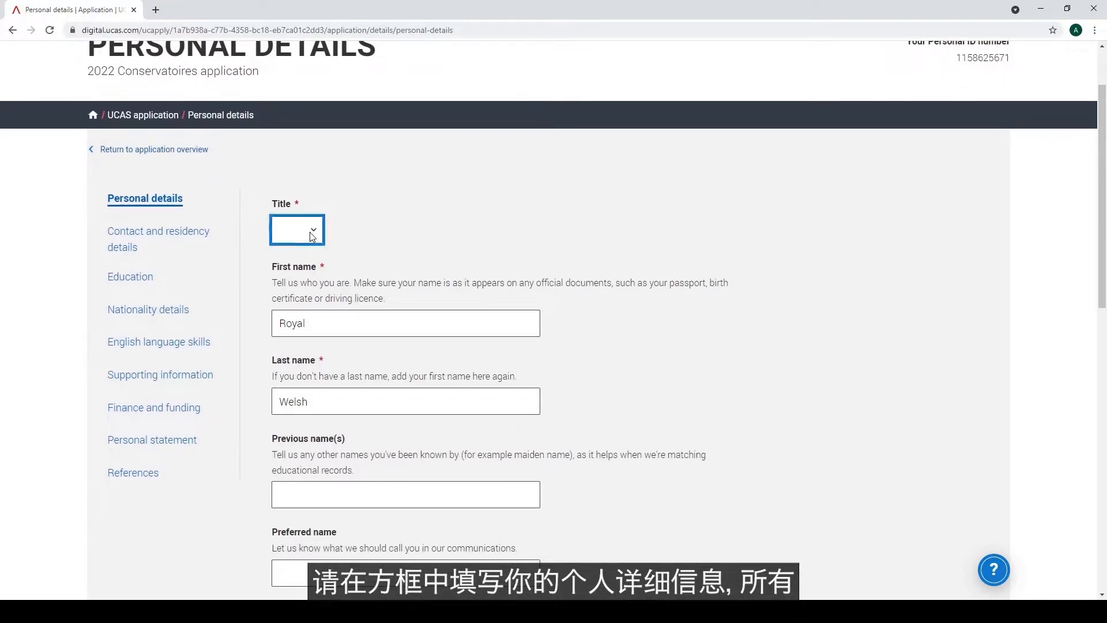
click(294, 325)
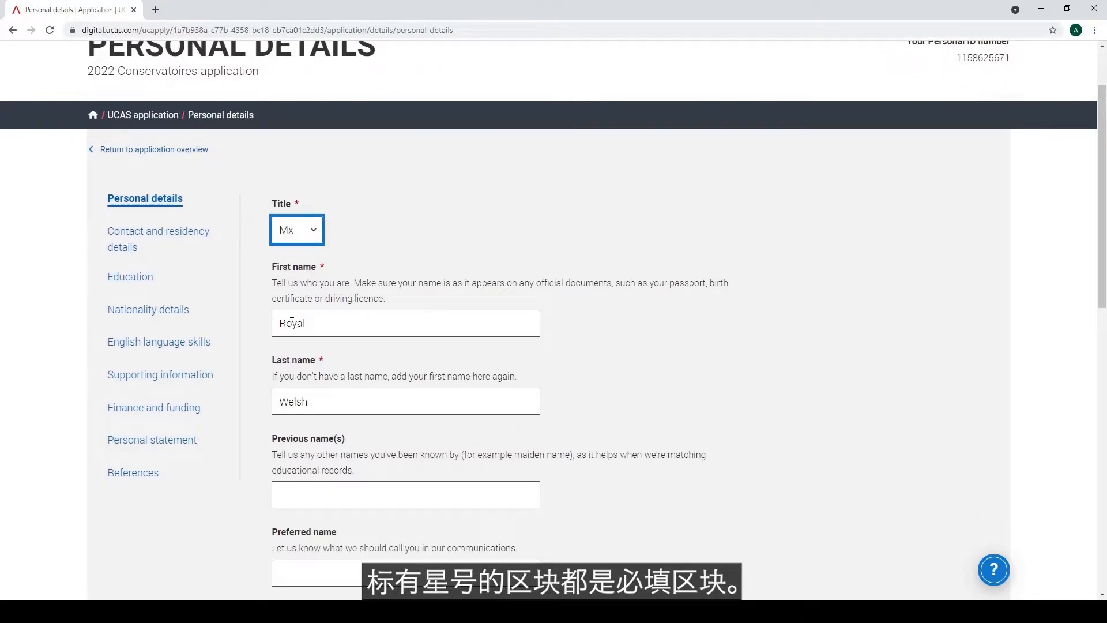
scroll(667, 459, down, 5)
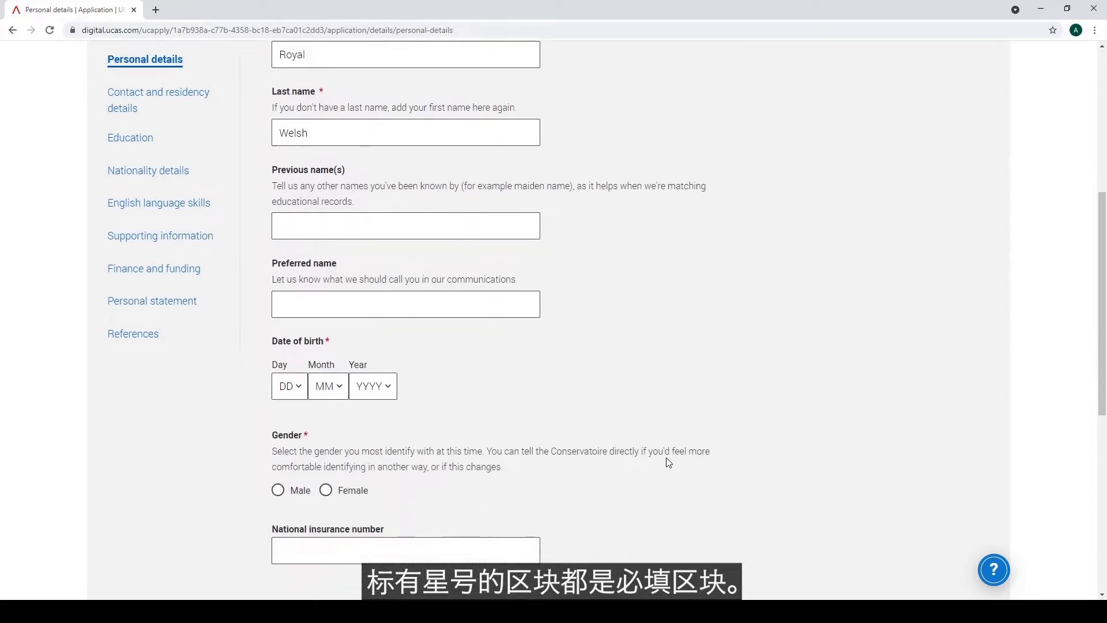
click(300, 324)
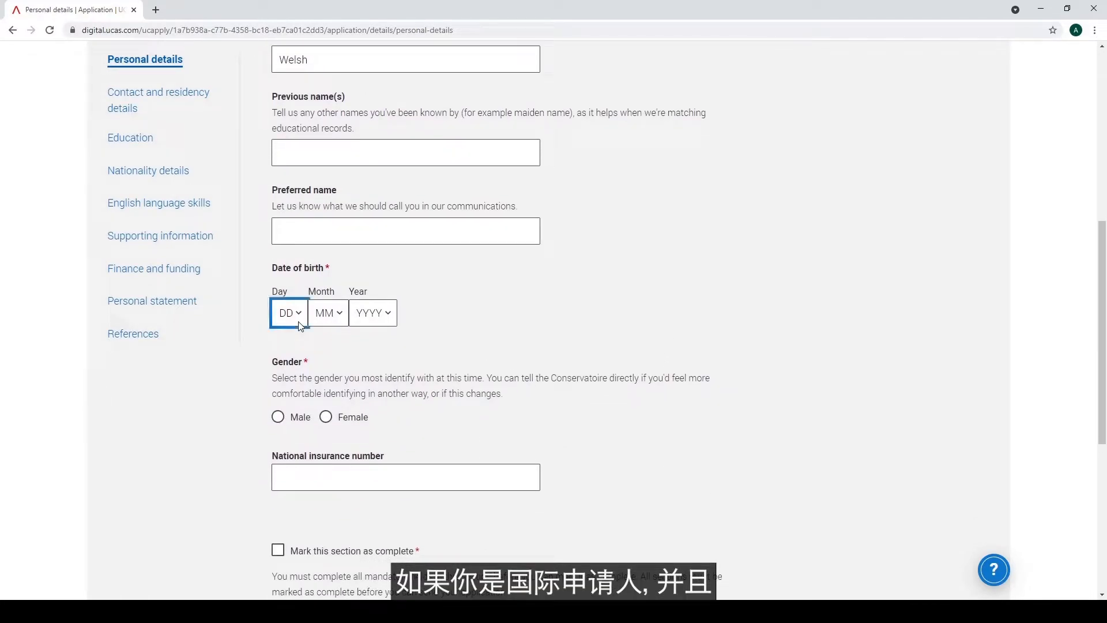
click(288, 43)
click(340, 320)
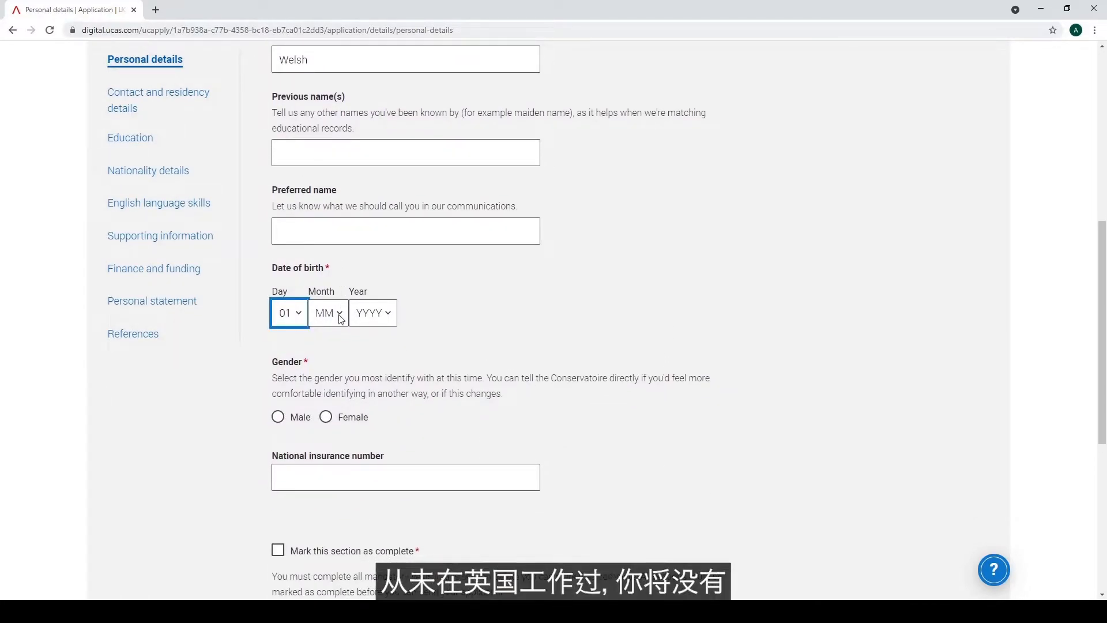
click(329, 353)
click(390, 324)
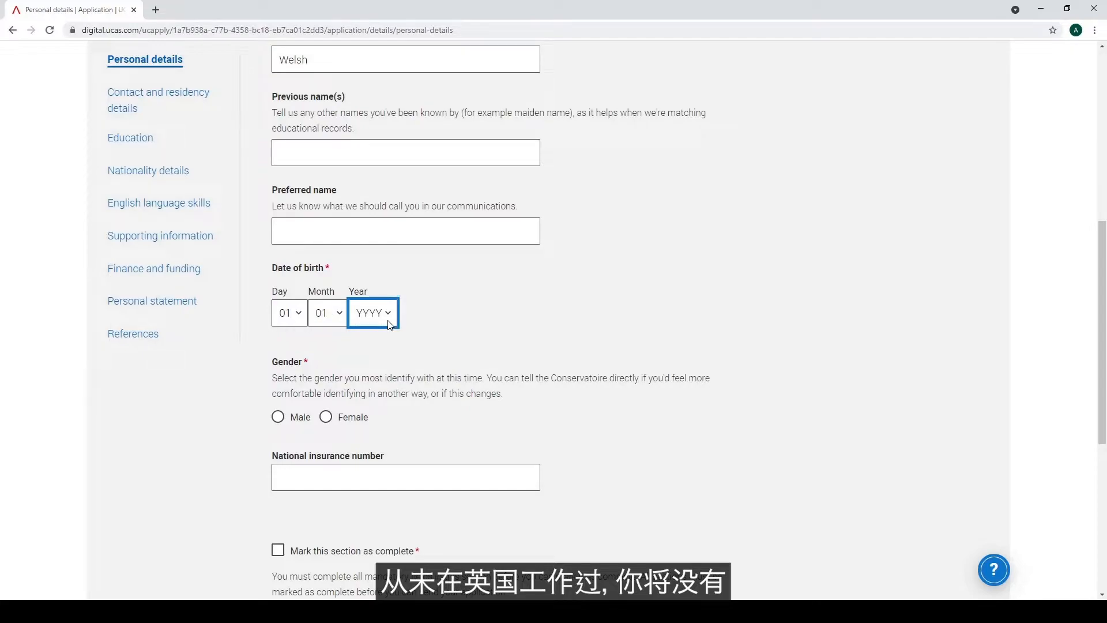
click(387, 151)
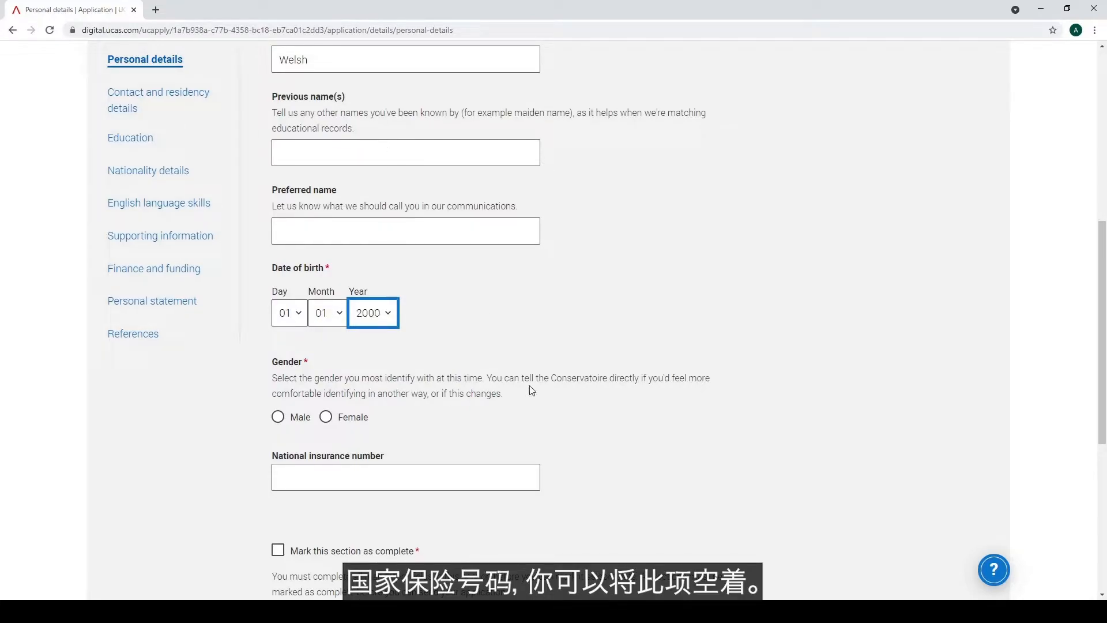
Set gender to Female, mark the section complete, save it, and continue
scroll(532, 390, down, 1)
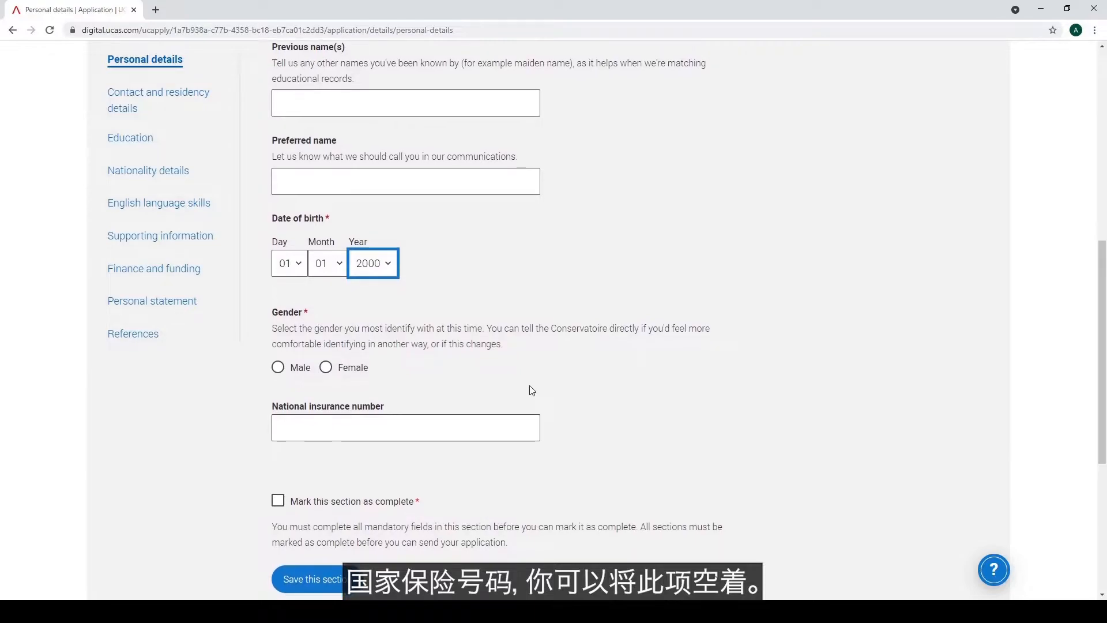
scroll(531, 388, down, 2)
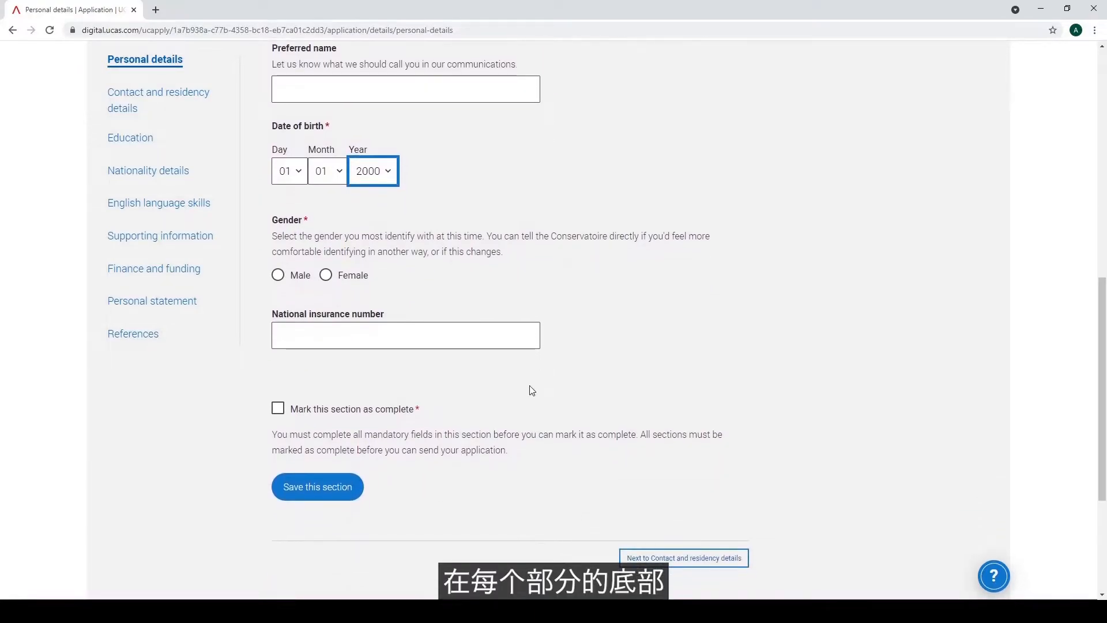
click(325, 276)
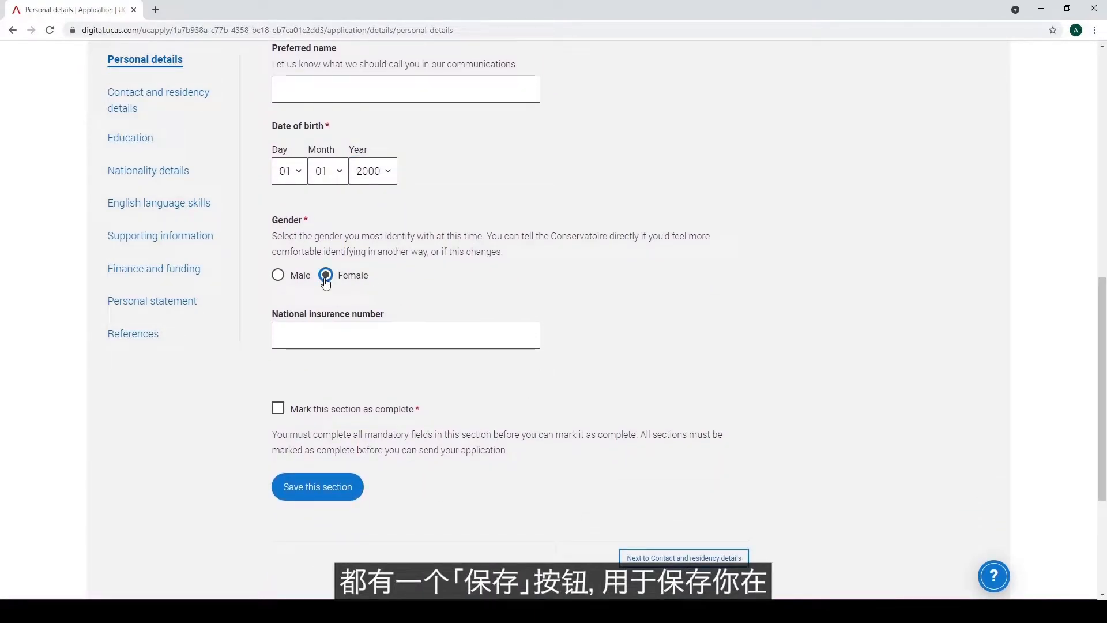
click(277, 411)
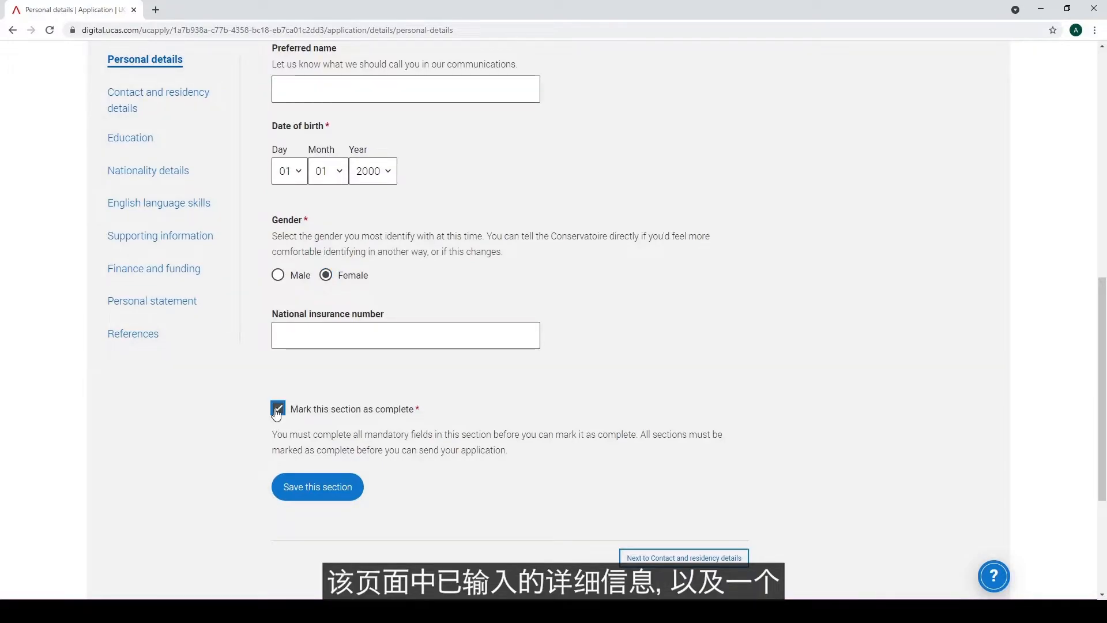
click(304, 488)
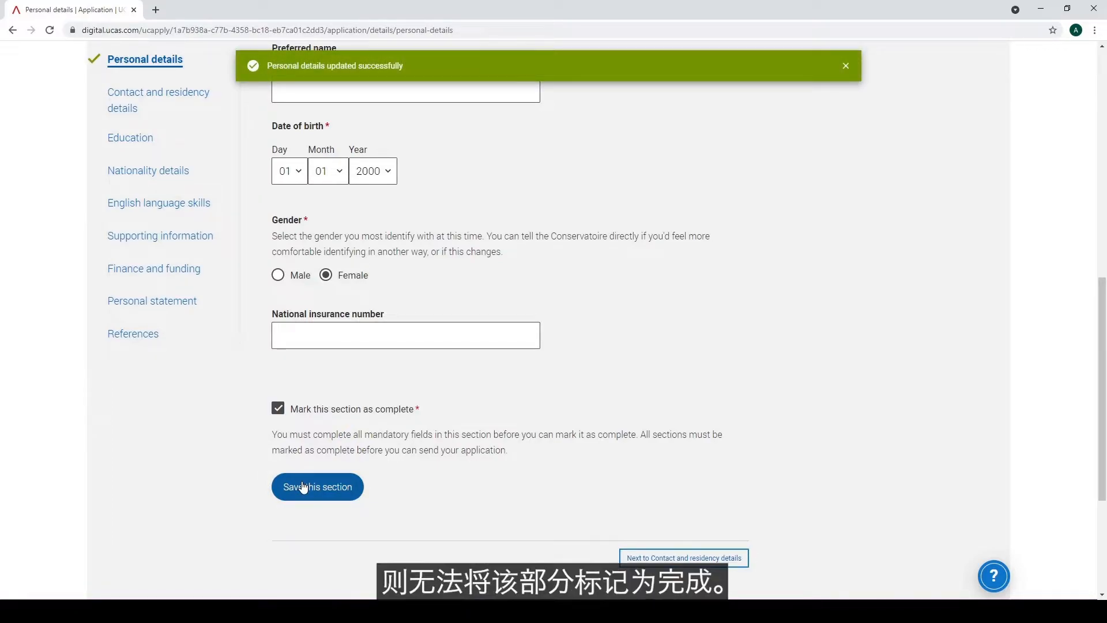
click(637, 561)
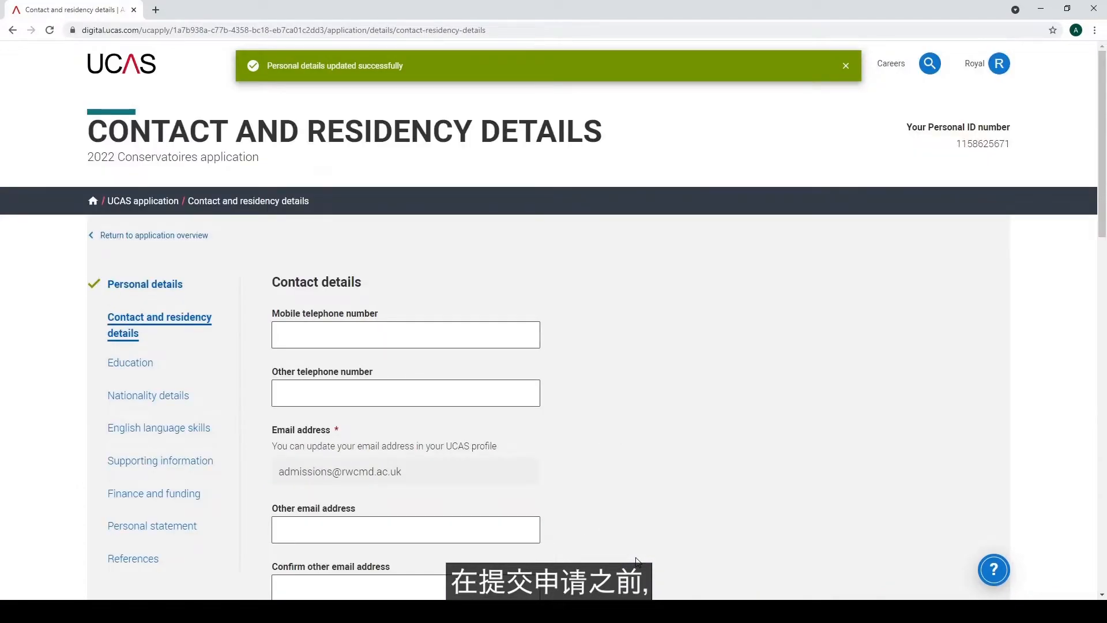
Fill in the term address from the postcode lookup and open its country list
scroll(636, 562, down, 1)
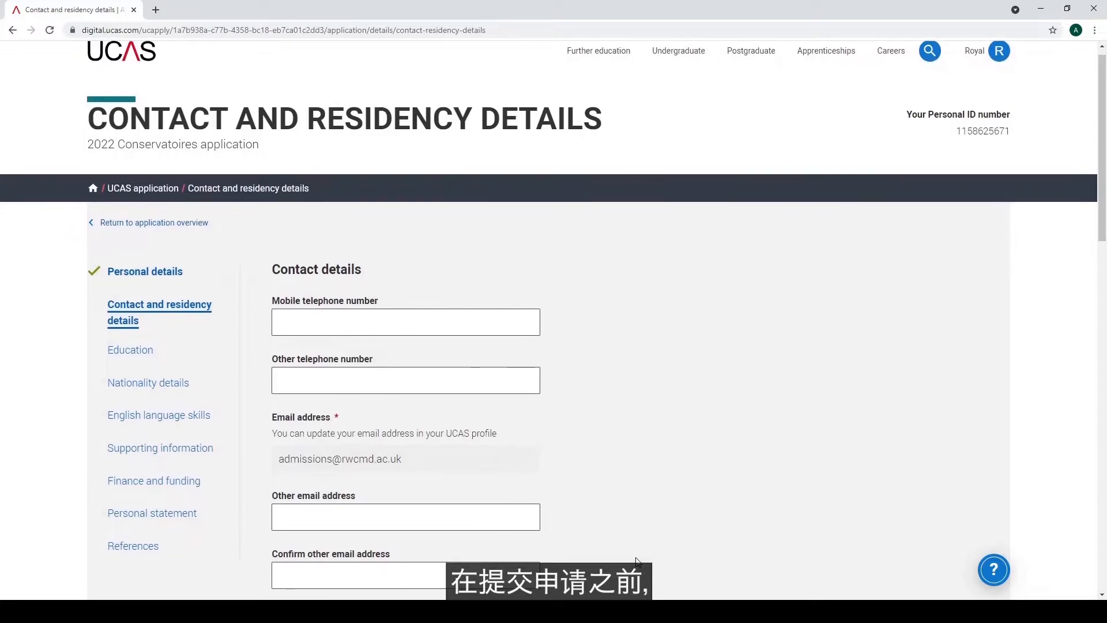
scroll(636, 561, down, 1)
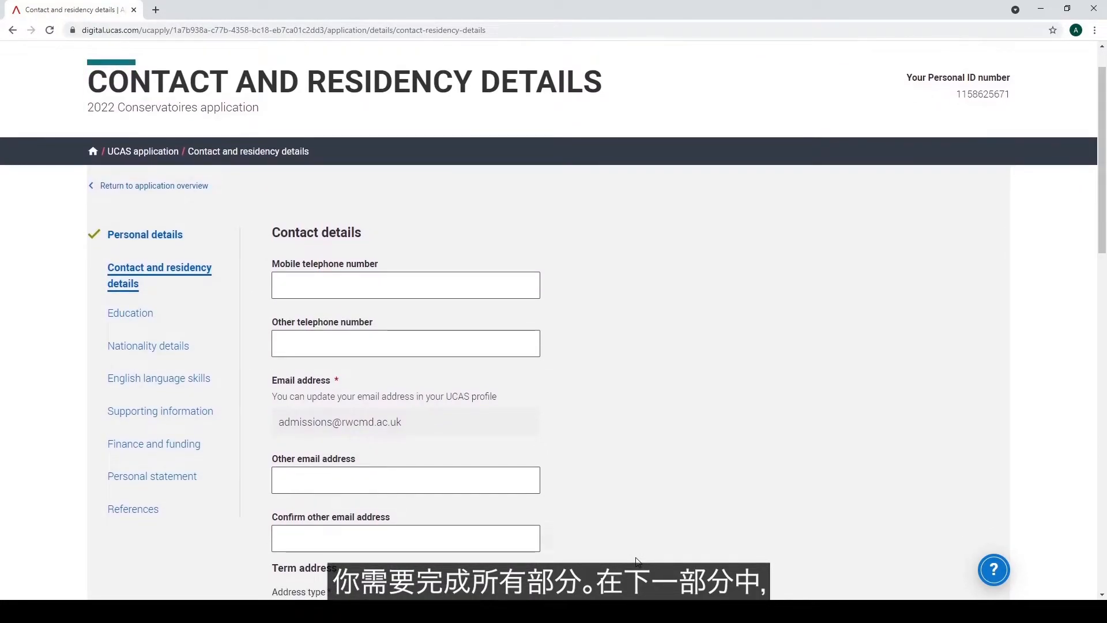
scroll(636, 562, down, 1)
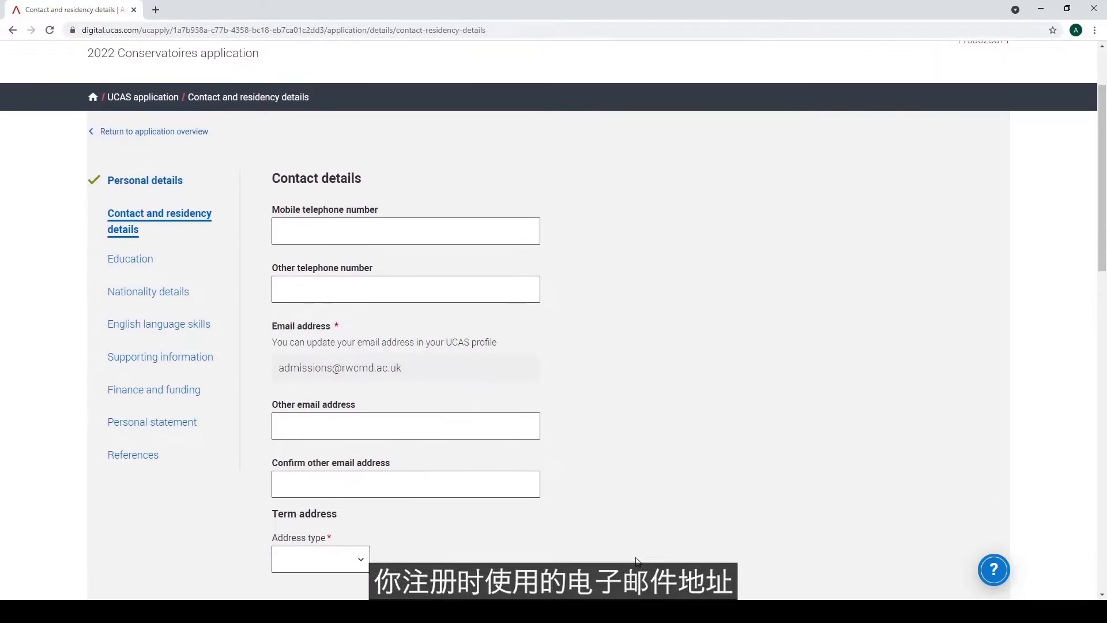
scroll(636, 561, down, 1)
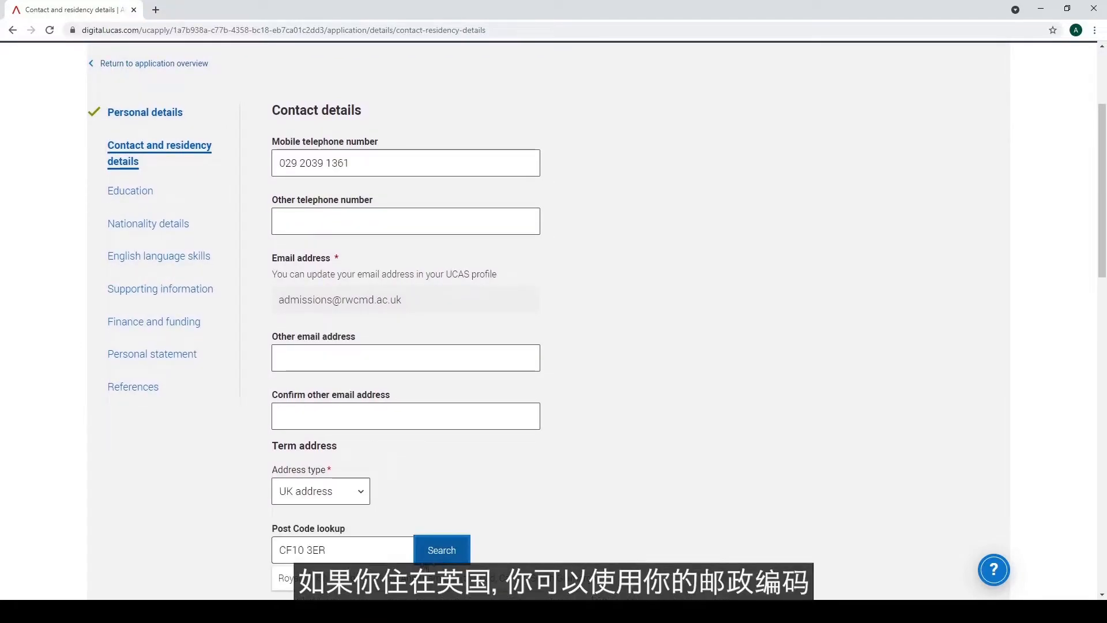
click(424, 578)
scroll(599, 492, down, 6)
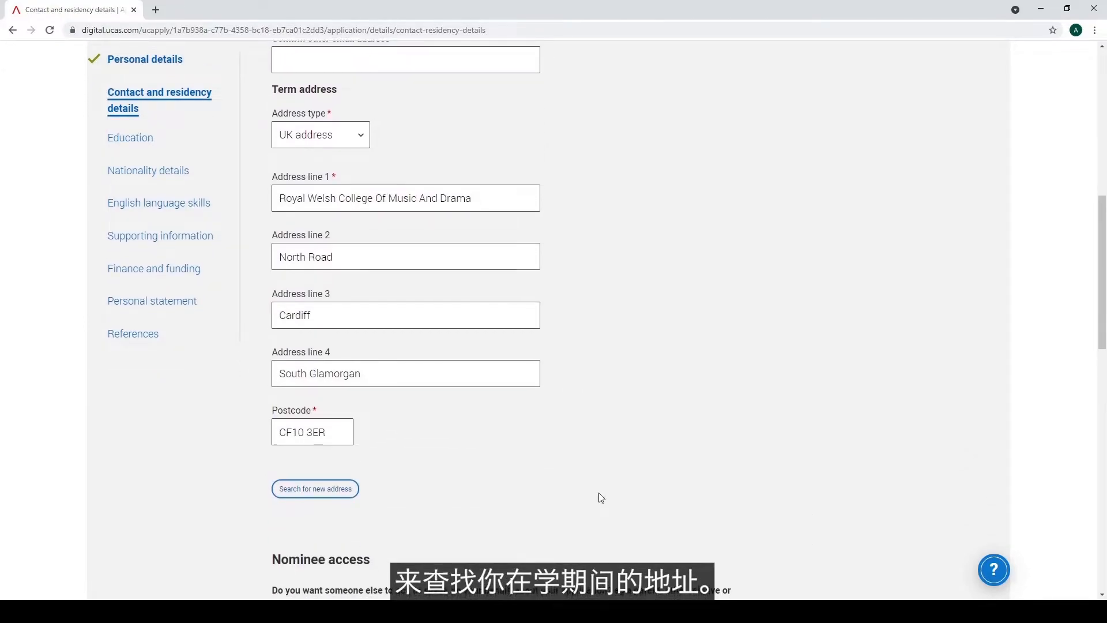
scroll(598, 496, down, 1)
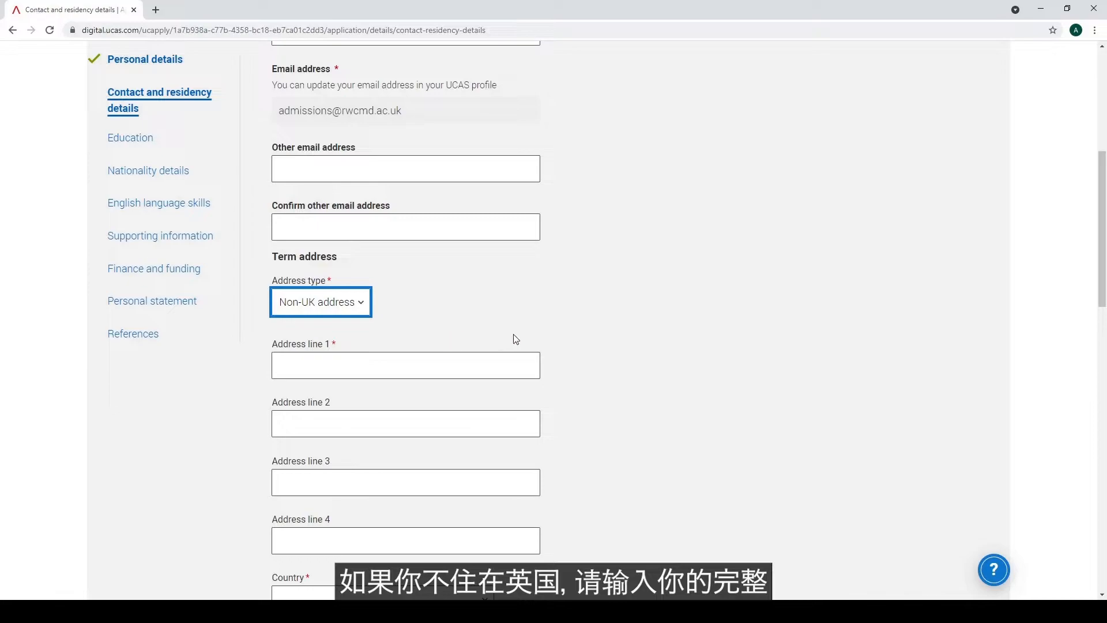
scroll(519, 339, down, 1)
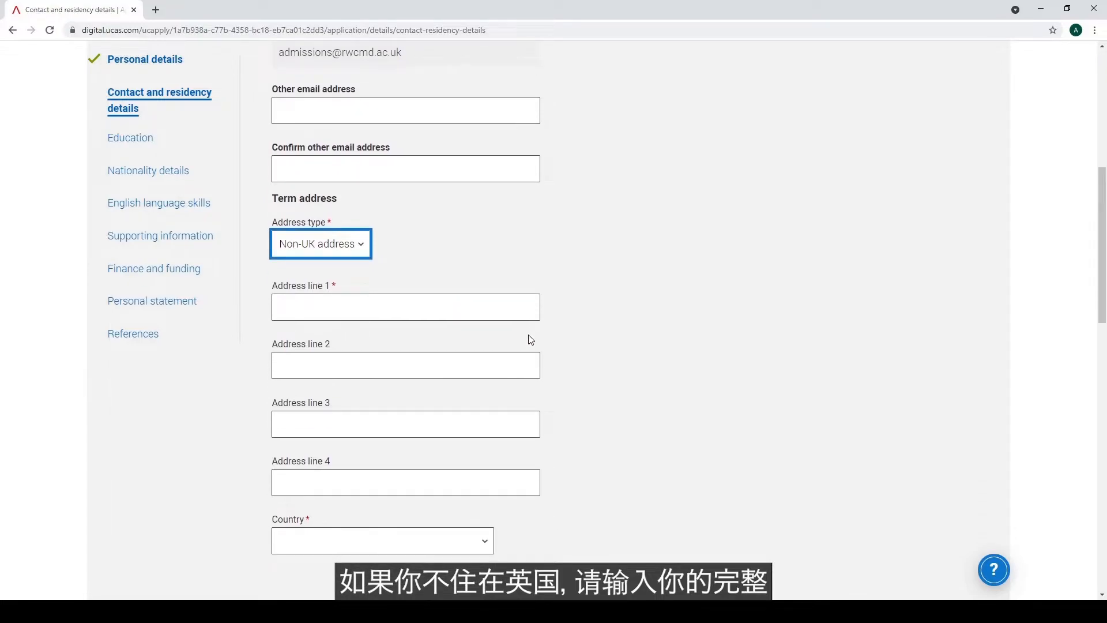
click(487, 552)
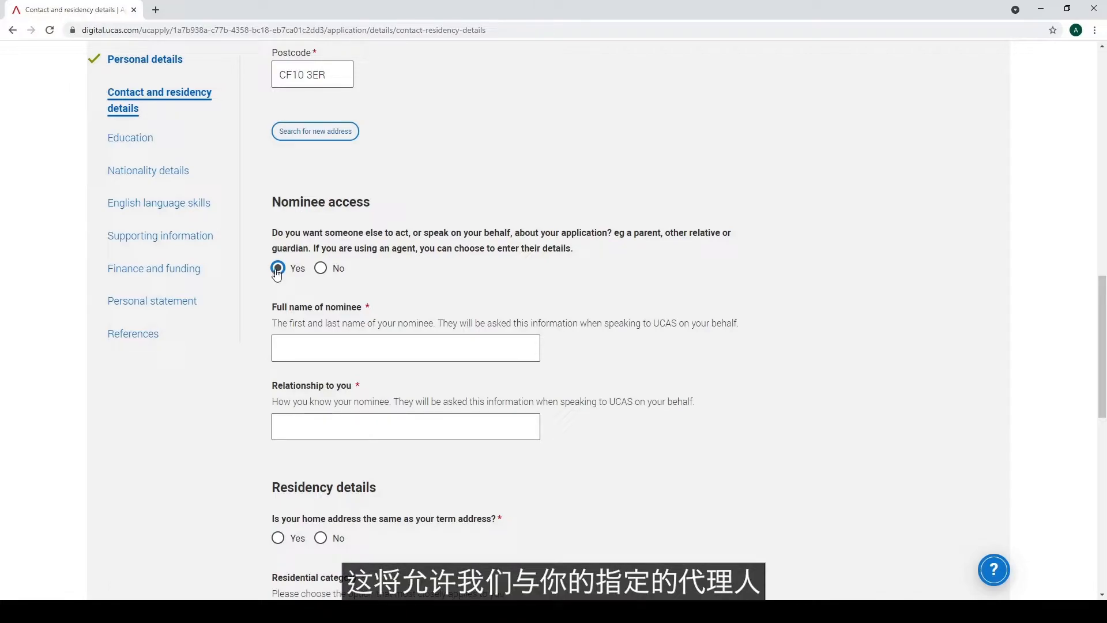
Decline nominee access, confirm home address matches term address, and set residence area Cardiff
click(320, 268)
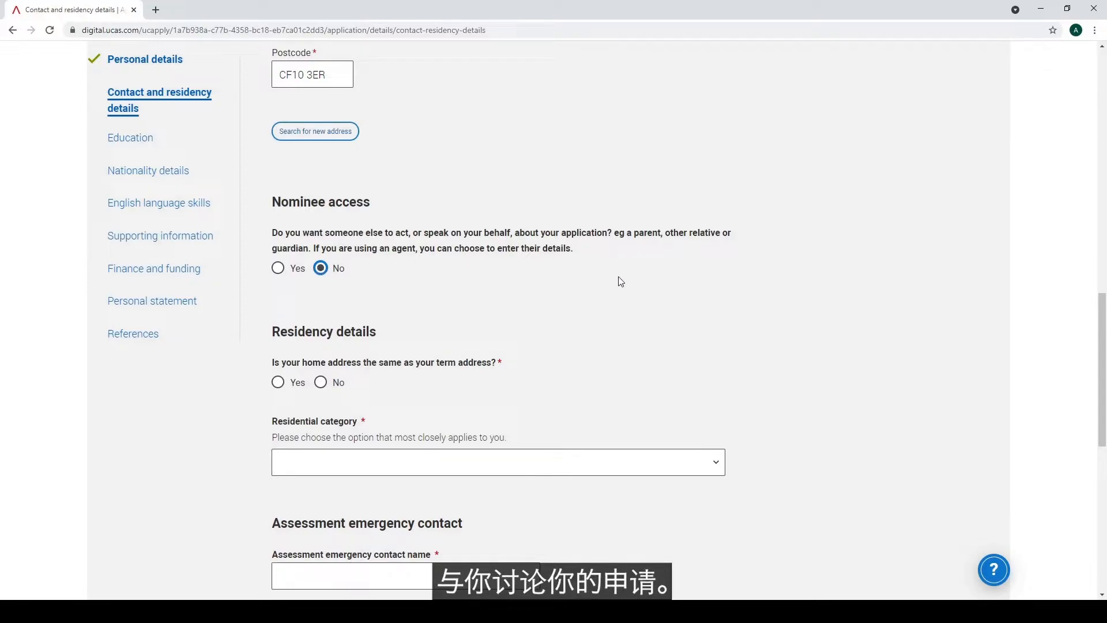
scroll(621, 282, down, 3)
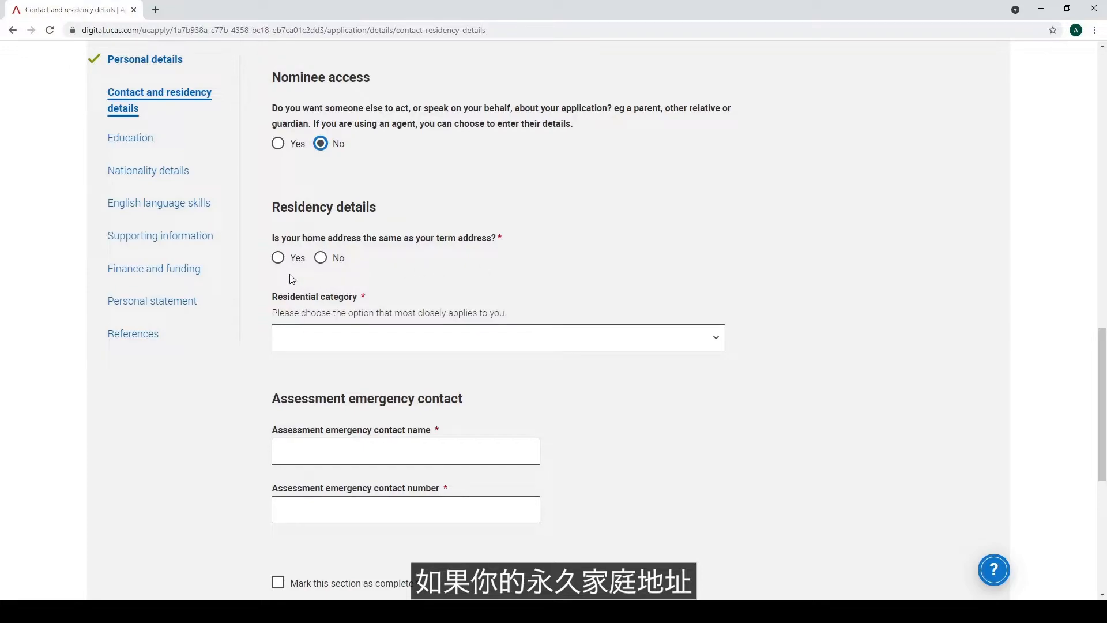
click(278, 258)
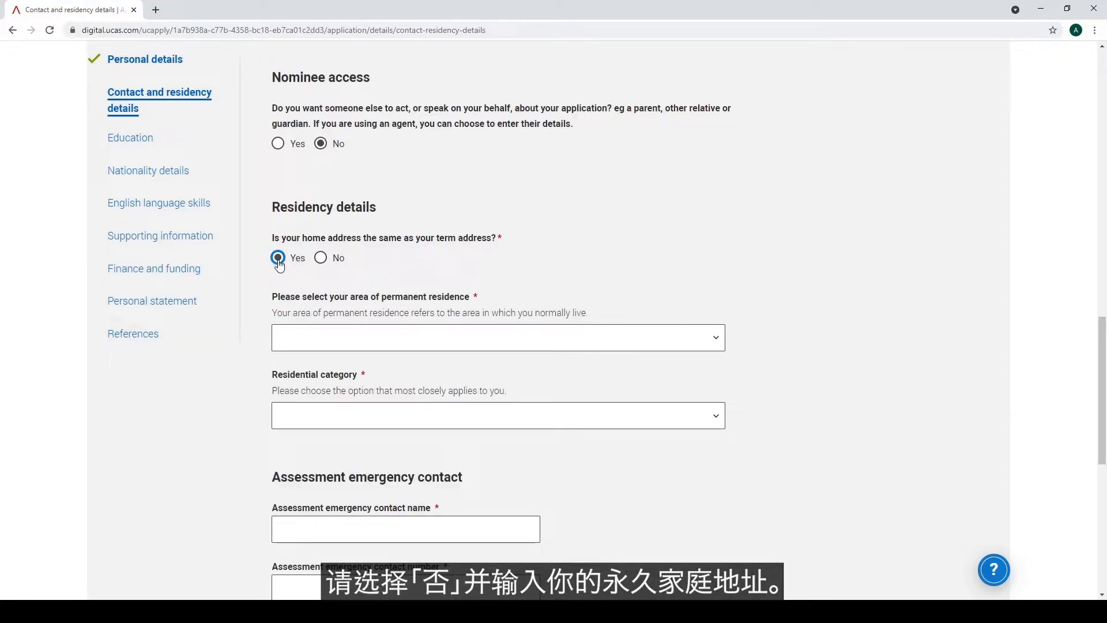
click(716, 340)
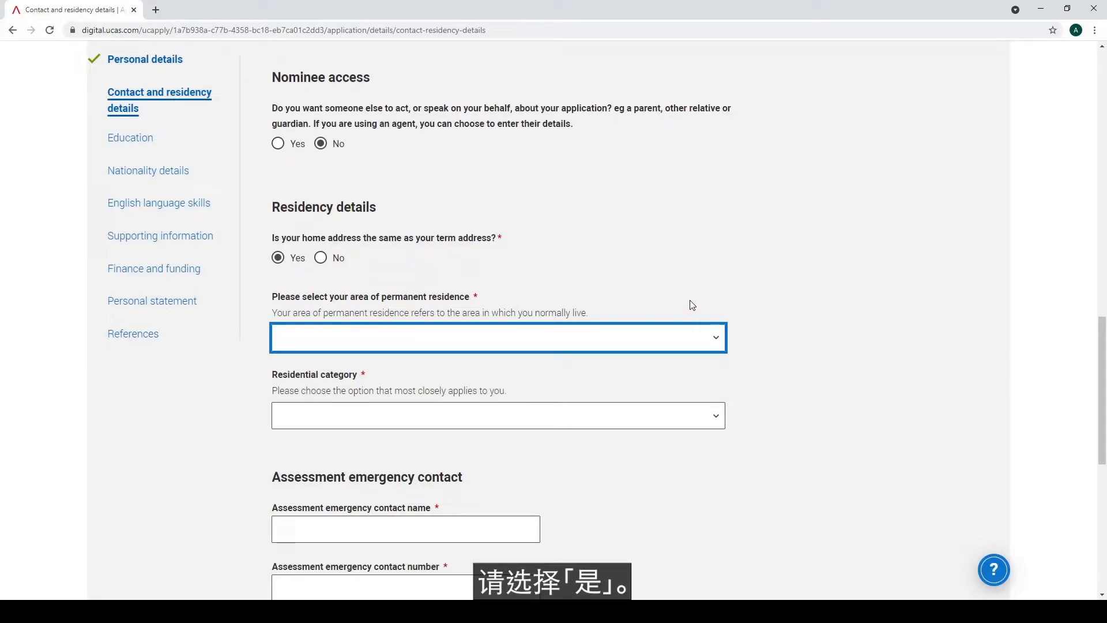
click(644, 296)
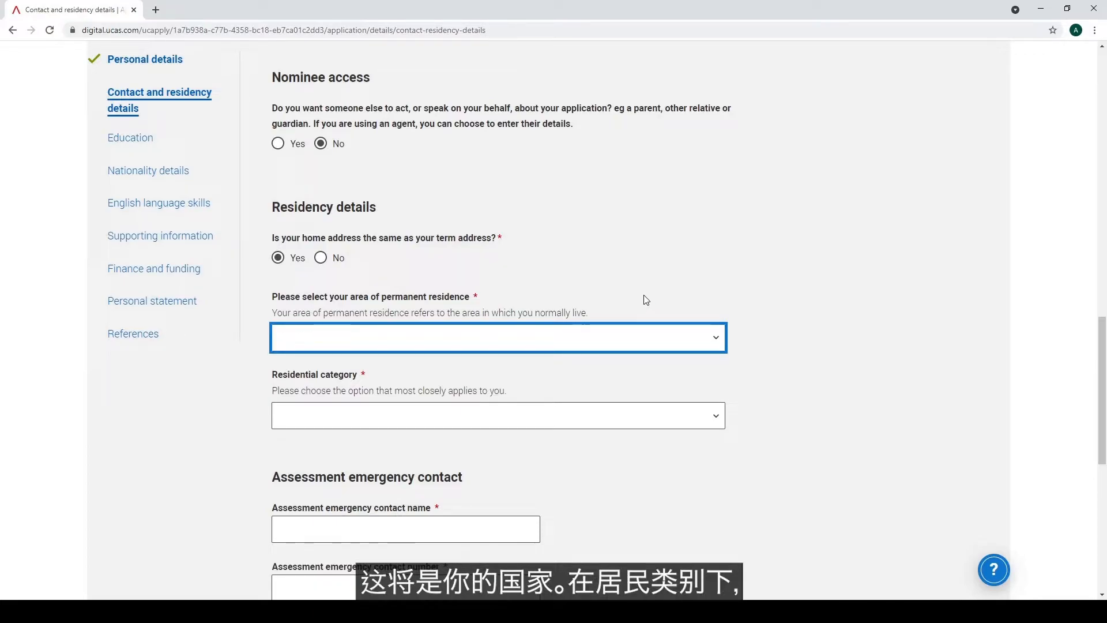
Set residential category to UK Citizen - Wales and begin entering the emergency contact
click(719, 416)
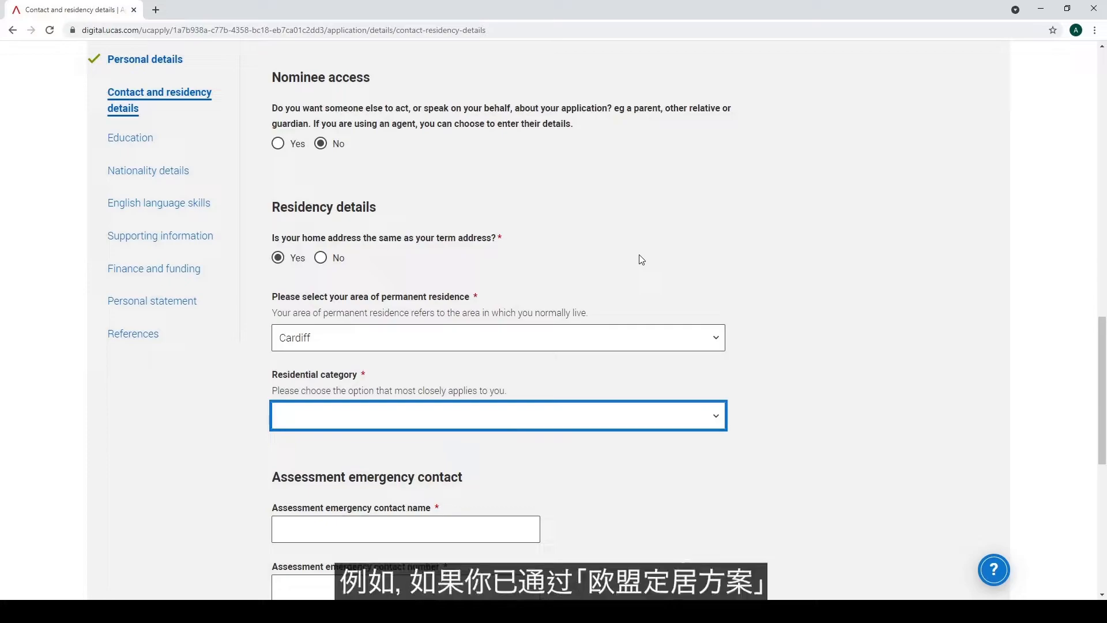
click(601, 252)
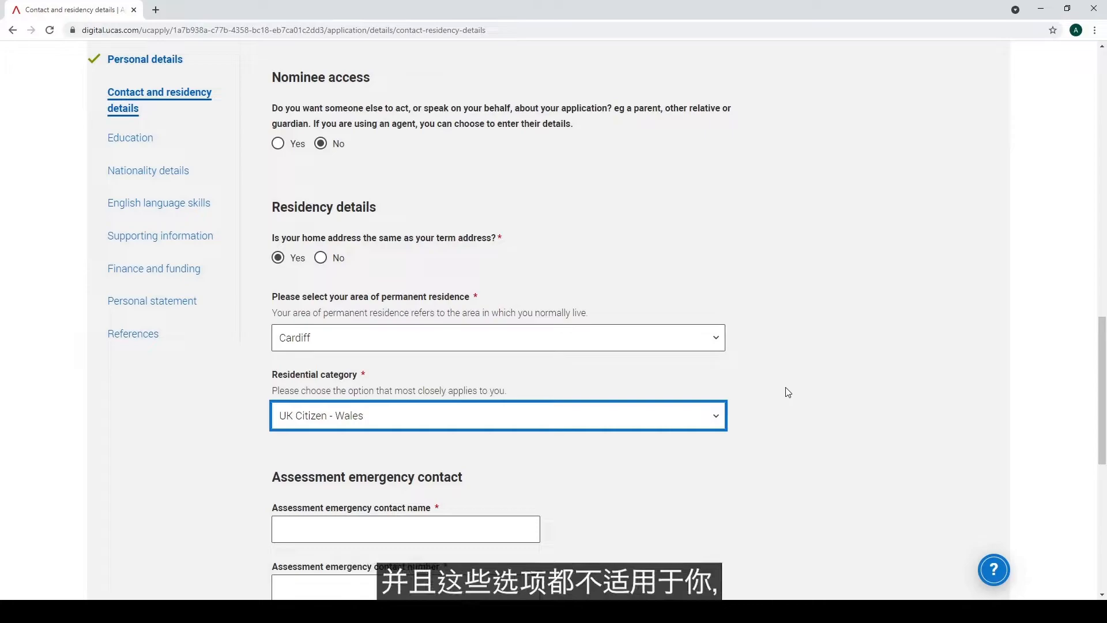
scroll(788, 392, down, 1)
scroll(787, 392, down, 2)
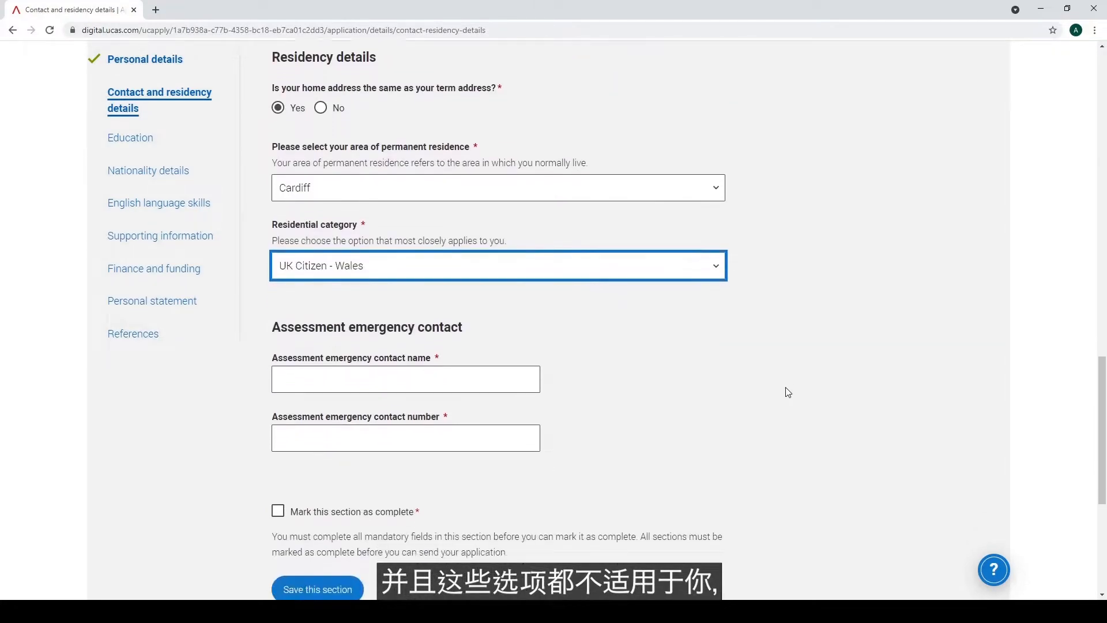
click(515, 361)
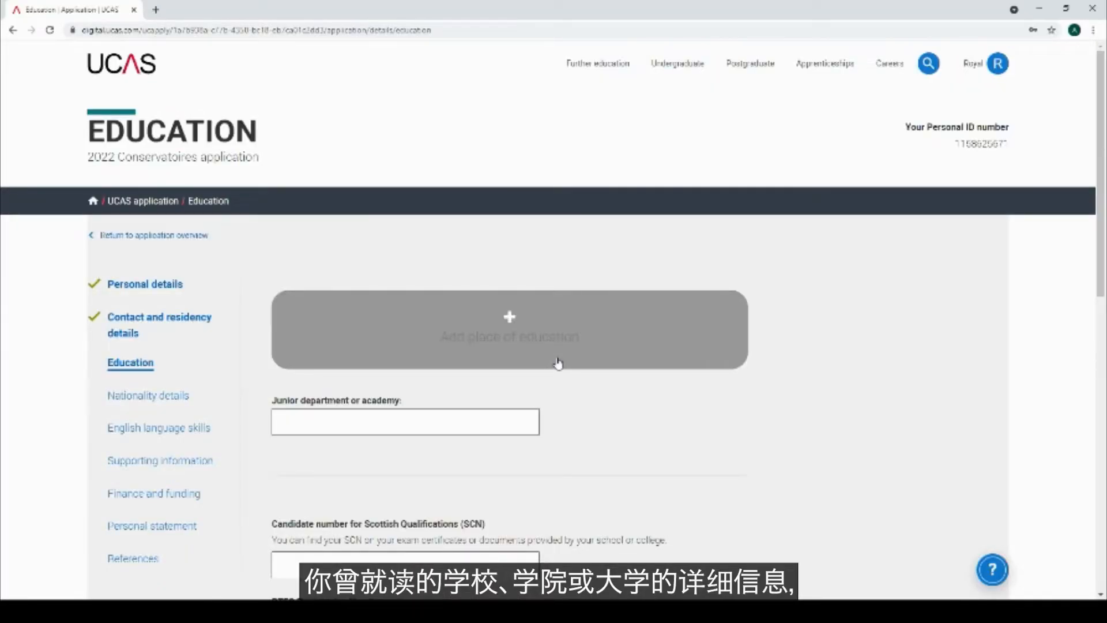
Add Royal Welsh College of Music and Drama Limited as education, 09/2017 to 07/2021, full time
scroll(558, 363, down, 2)
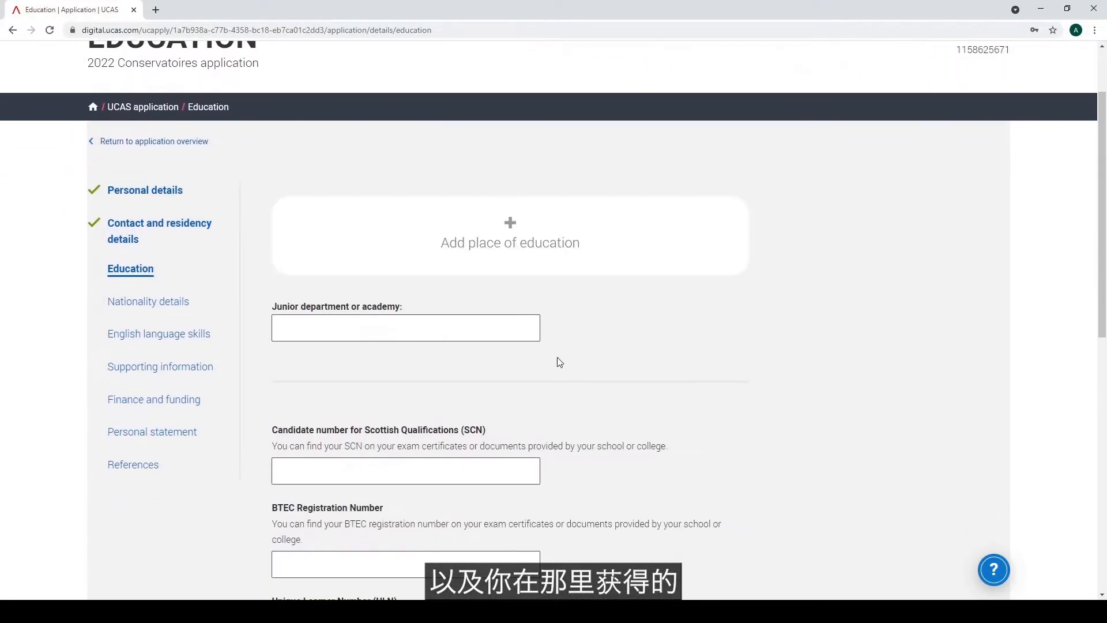
click(498, 245)
click(472, 206)
text(Roy)
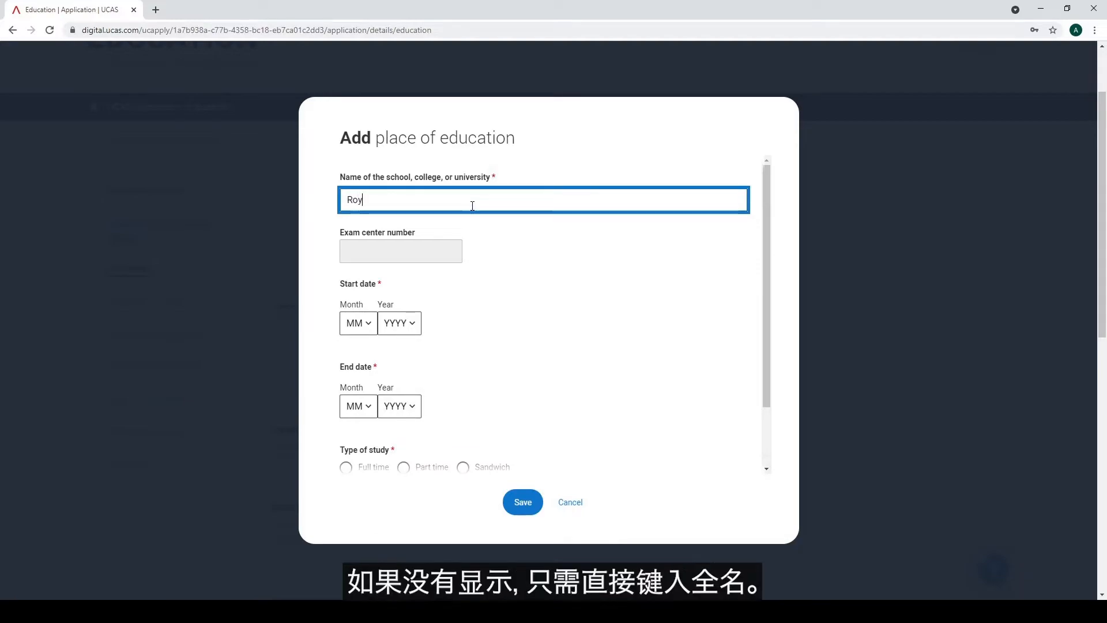
text(al Welsh)
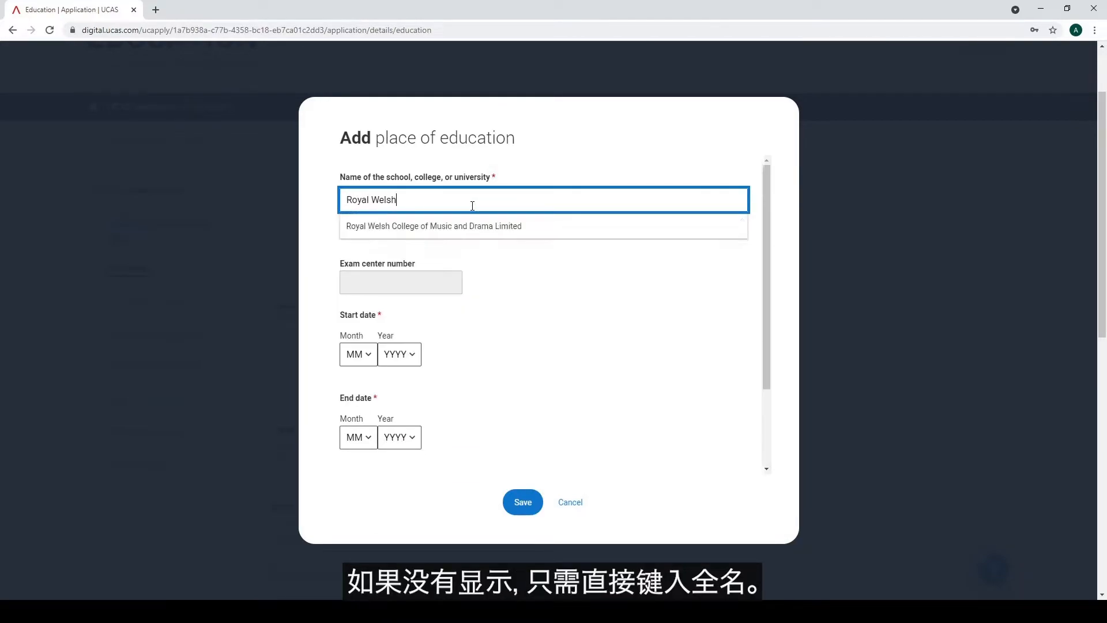
click(472, 226)
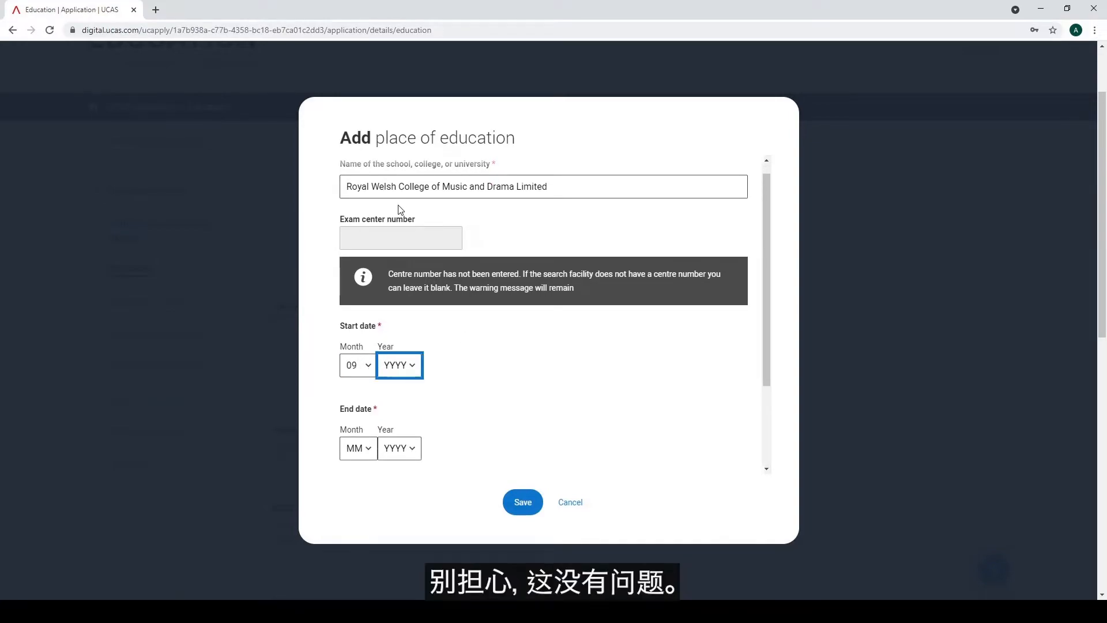
click(397, 155)
click(364, 454)
click(358, 368)
click(417, 449)
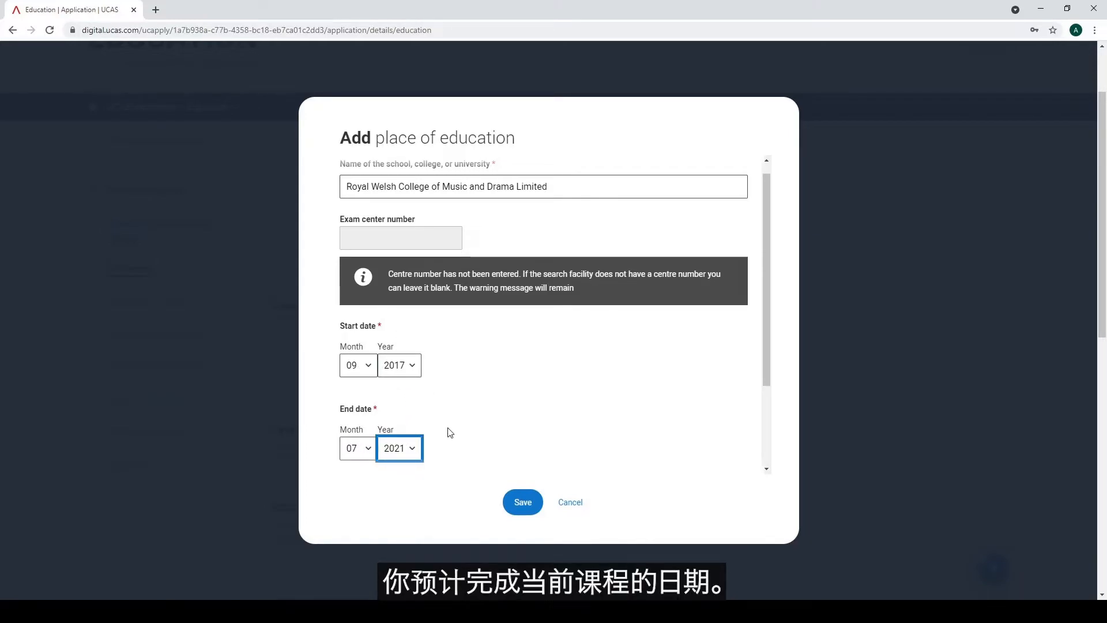
scroll(447, 433, down, 5)
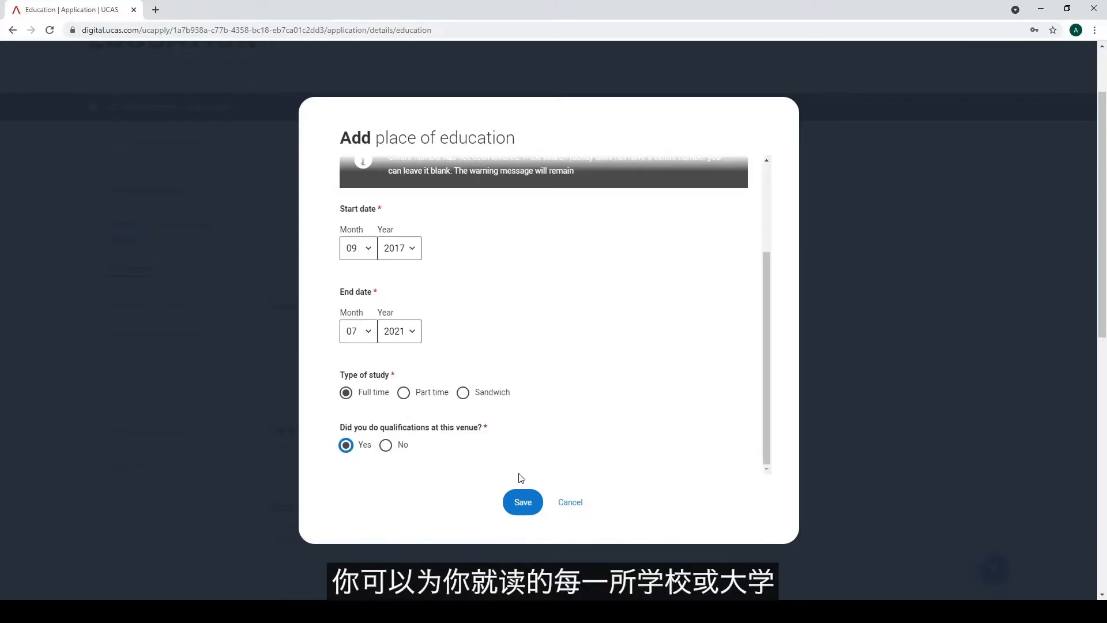
click(523, 501)
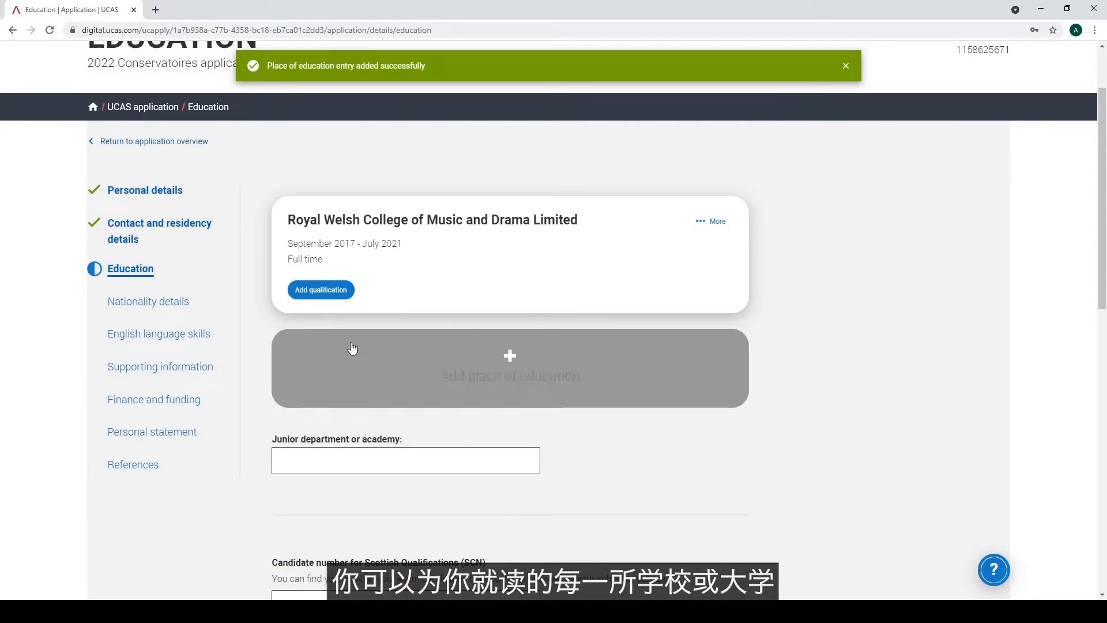
Start a new qualification and search the qualification names A Level and IGCSE
click(320, 290)
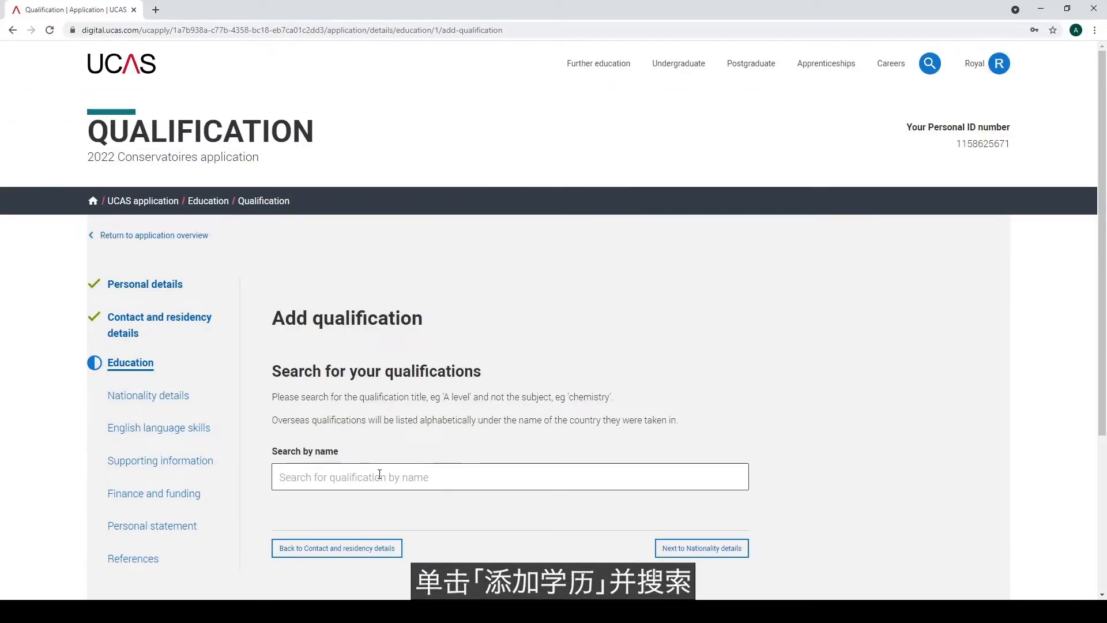
scroll(370, 443, down, 1)
click(346, 410)
text(A Level)
scroll(349, 419, down, 1)
scroll(349, 419, down, 2)
drag(314, 197, 258, 191)
text(IGCSE)
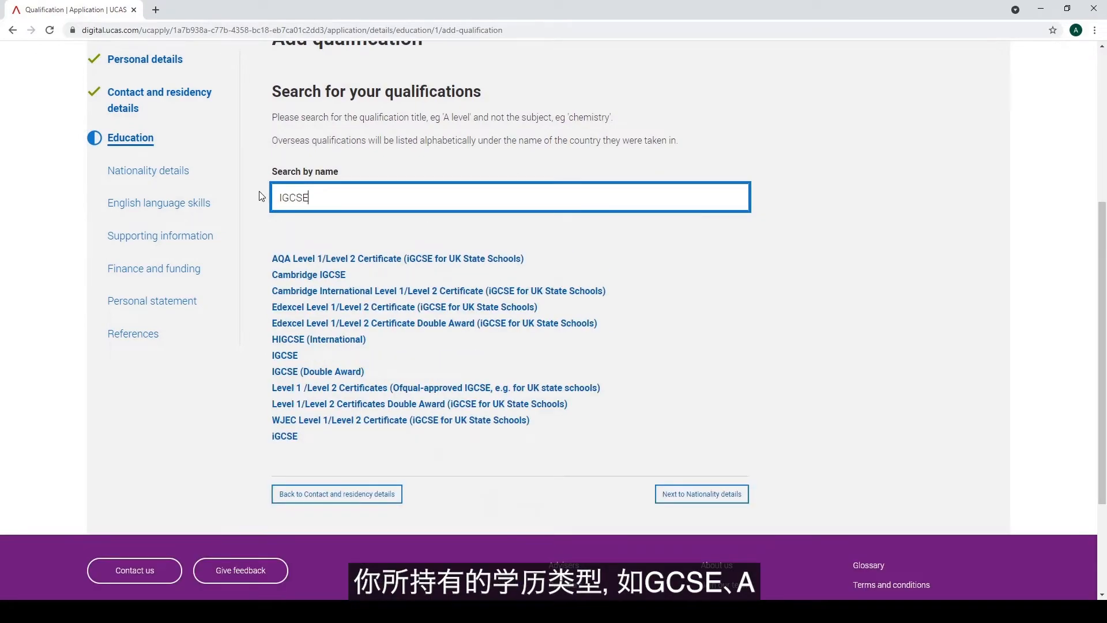
Try the searches Bachelor, Masters, Diploma, Baccalaureate and other, ending on Bachelor degree matches
key(BackSpace)
key(BackSpace)
key(BackSpace)
key(BackSpace)
key(BackSpace)
text(Bachelor)
key(BackSpace)
key(BackSpace)
key(BackSpace)
key(BackSpace)
key(BackSpace)
key(BackSpace)
key(BackSpace)
key(BackSpace)
text(Master)
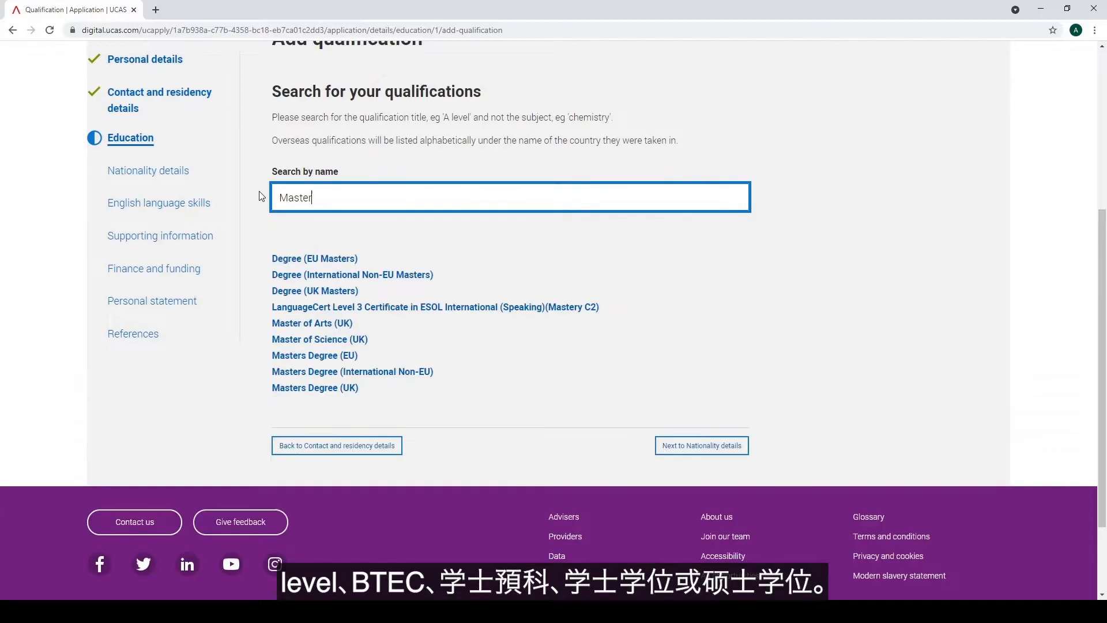
text(s)
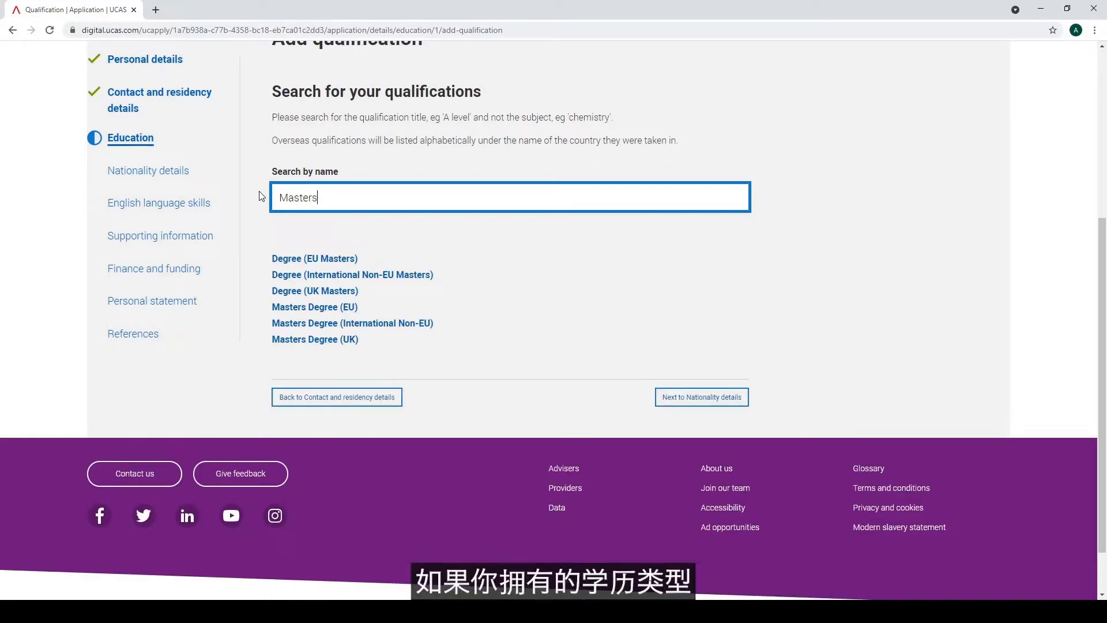
key(BackSpace)
key(BackSpace)
key(BackSpace)
key(BackSpace)
key(BackSpace)
key(BackSpace)
key(BackSpace)
text(Diploma)
key(BackSpace)
key(BackSpace)
key(BackSpace)
key(BackSpace)
key(BackSpace)
key(BackSpace)
key(BackSpace)
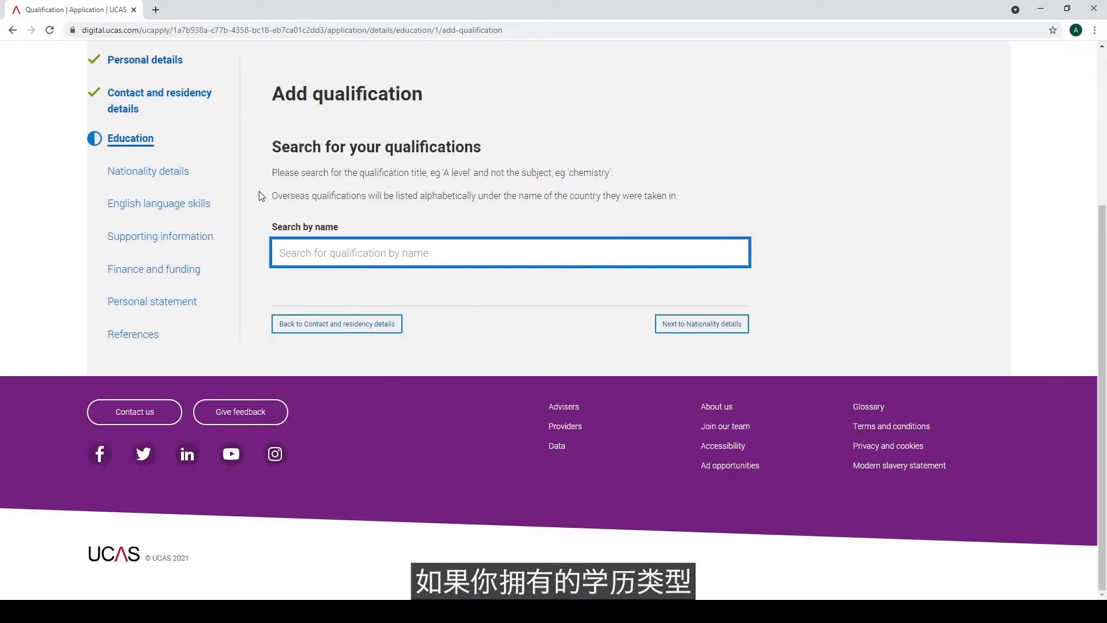
text(Baccalaureate)
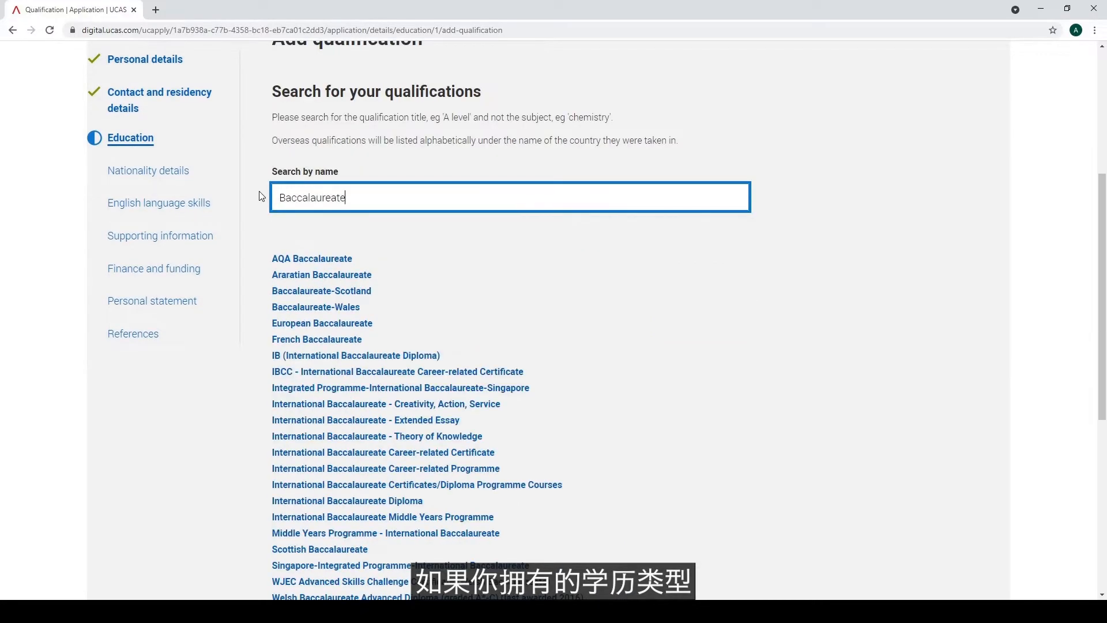
scroll(206, 441, down, 2)
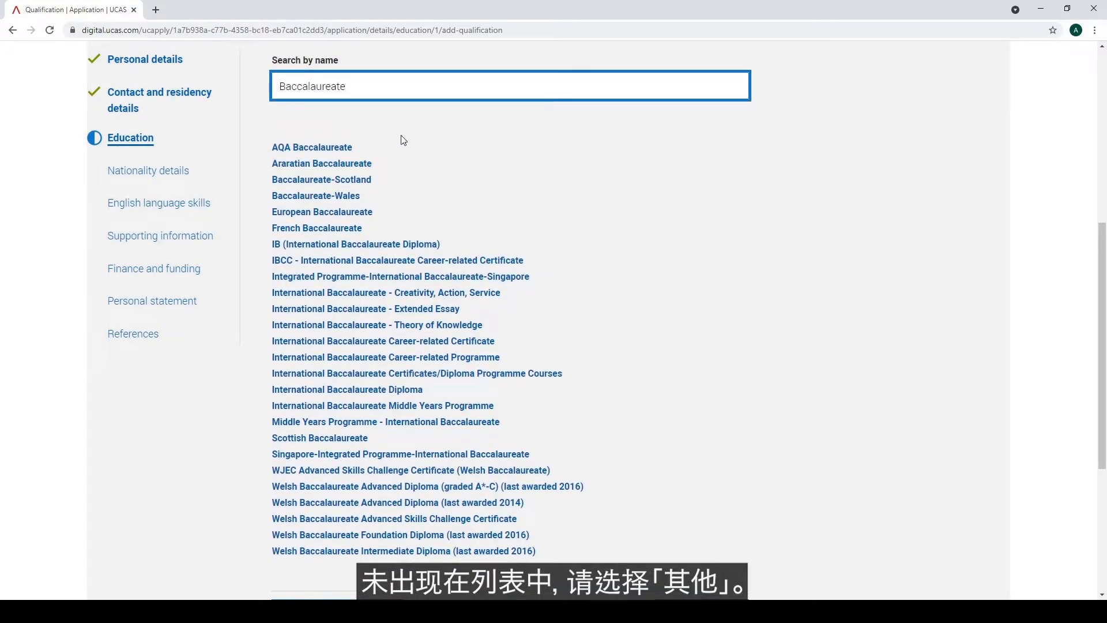
key(BackSpace)
key(BackSpace)
key(BackSpace)
key(BackSpace)
key(BackSpace)
key(BackSpace)
key(BackSpace)
key(BackSpace)
key(BackSpace)
key(BackSpace)
key(BackSpace)
key(BackSpace)
text(other)
key(BackSpace)
key(BackSpace)
key(BackSpace)
key(BackSpace)
key(BackSpace)
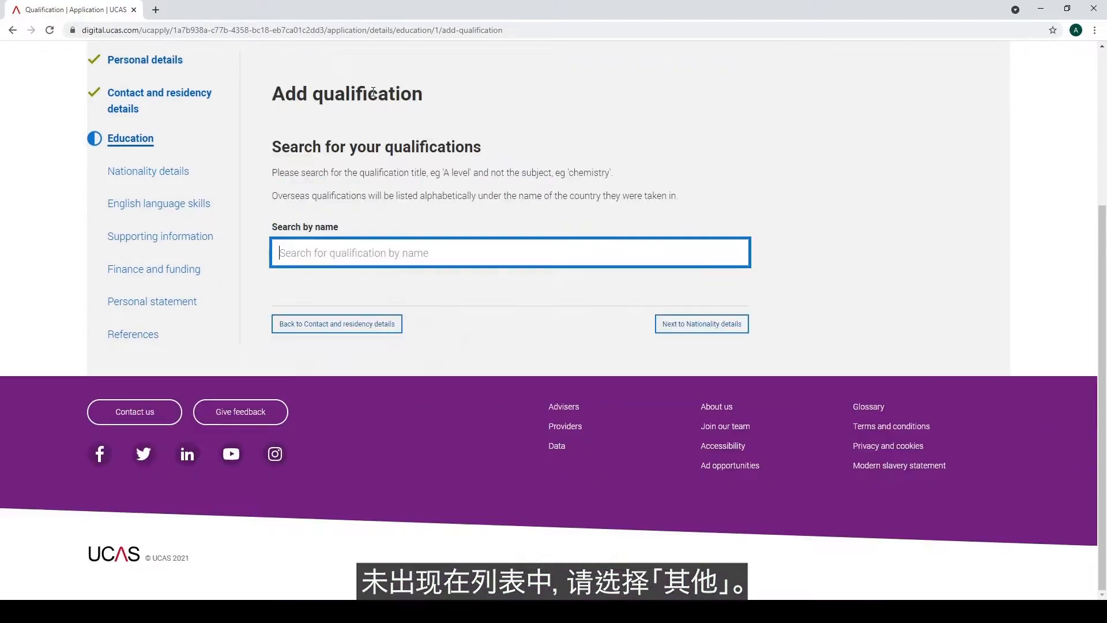
text(Bachelor)
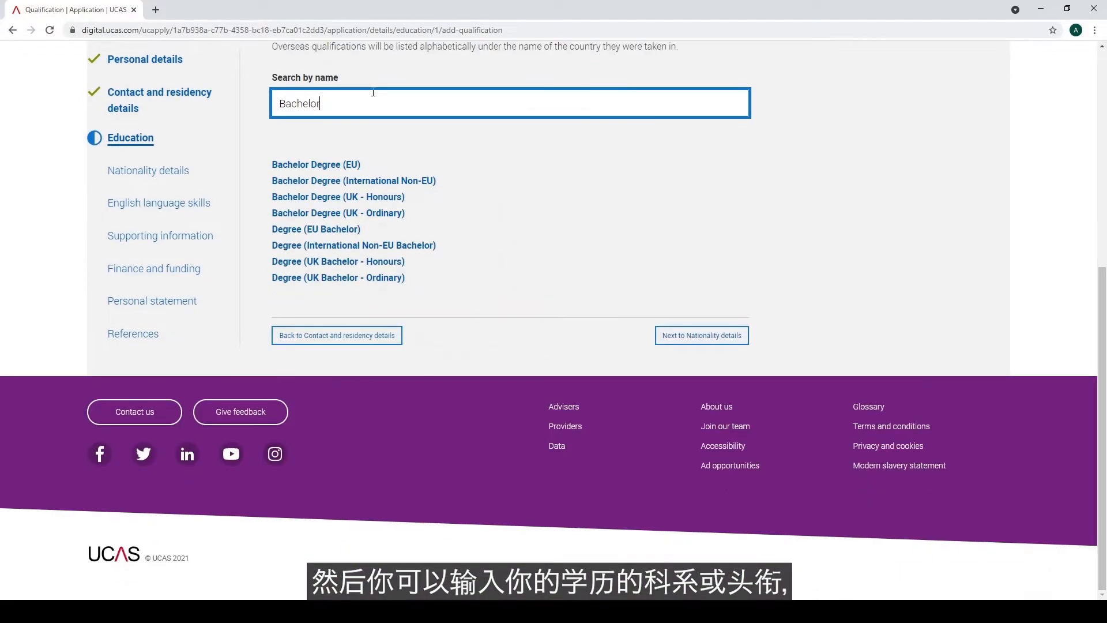
Choose Bachelor Degree (UK - Honours) and enter the degree title BMus (Hons) Music
click(351, 199)
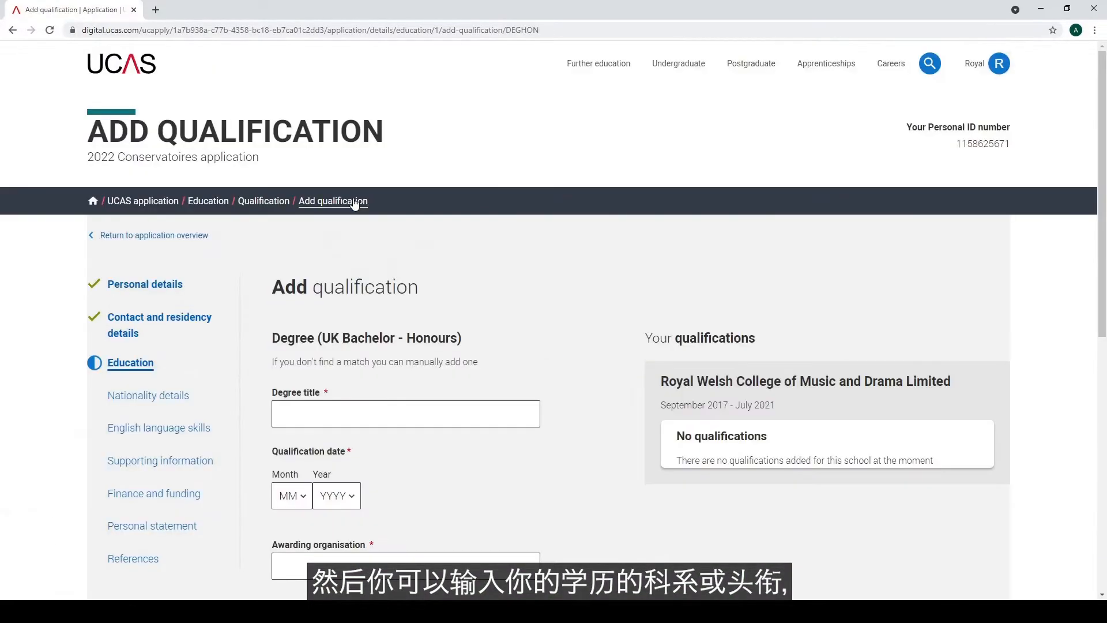
scroll(458, 328, down, 2)
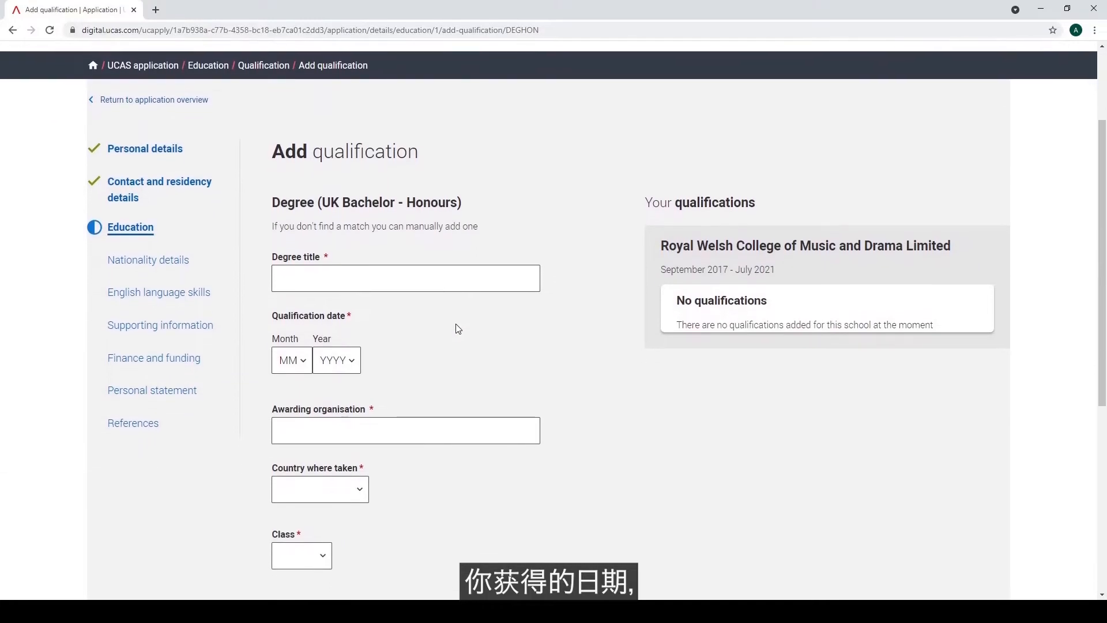
scroll(459, 328, down, 1)
click(418, 233)
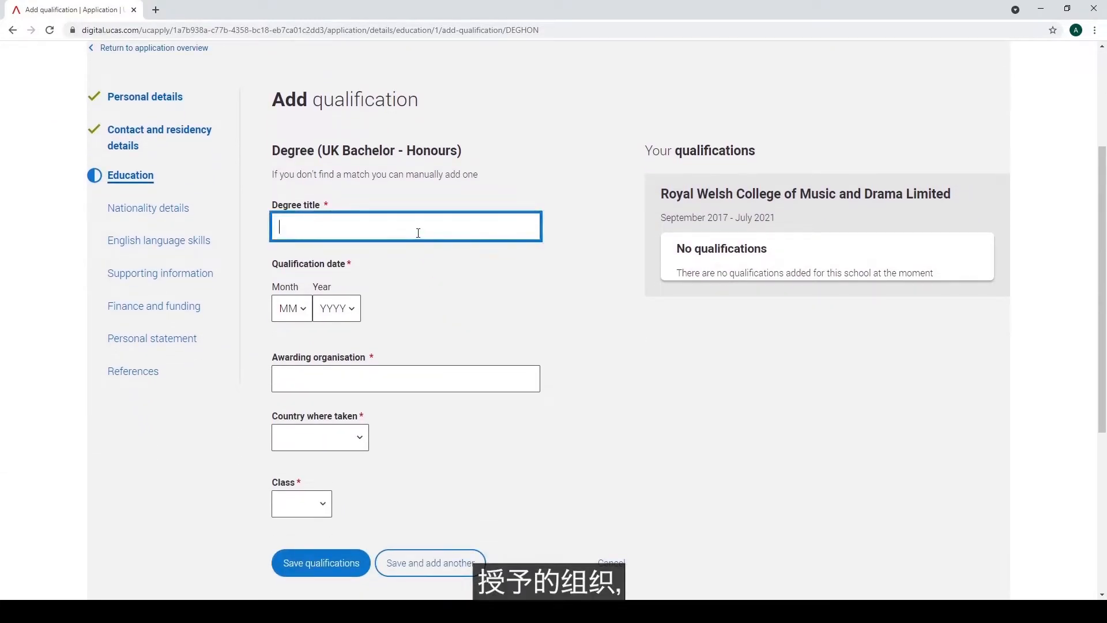
text(BMus (Hons)
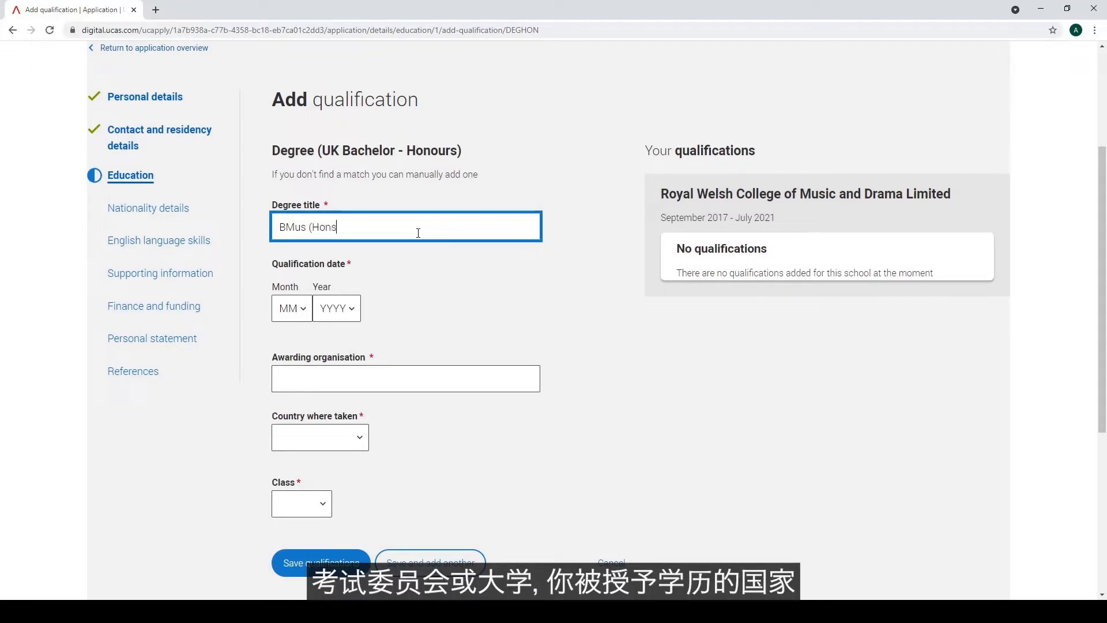
text() Music)
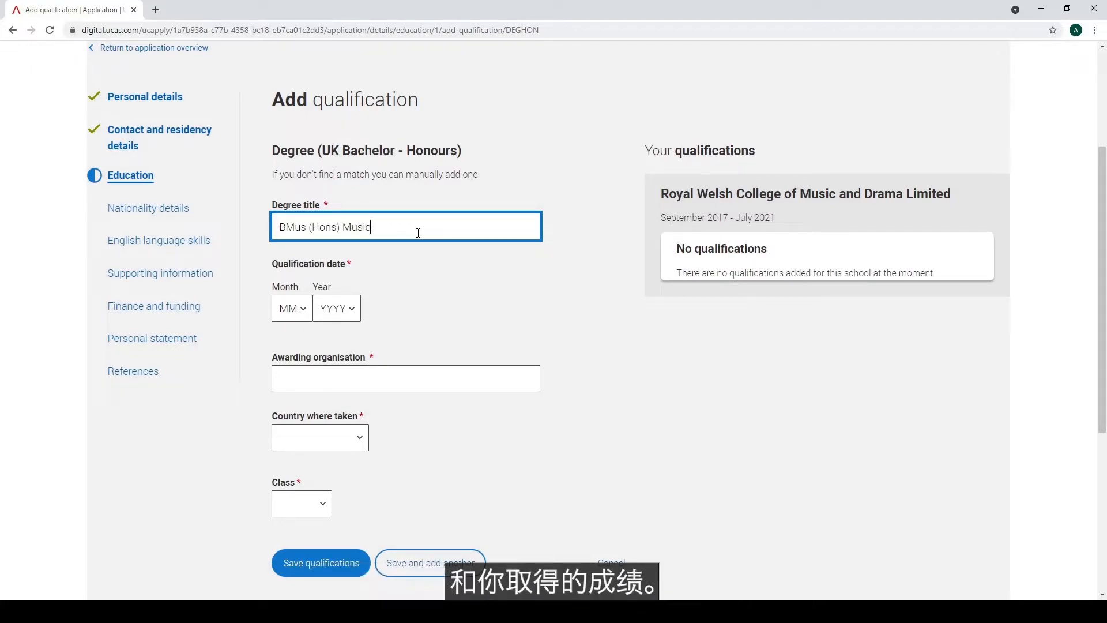
Set the qualification date to July 2021 and the awarding organisation to RWCMD
click(294, 314)
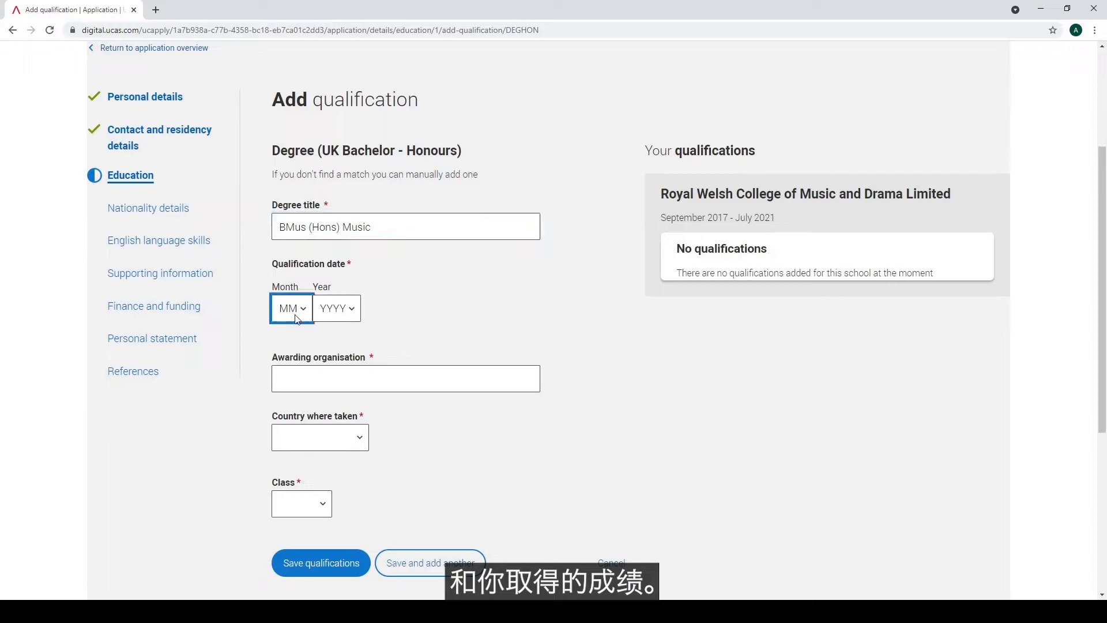
click(294, 441)
click(343, 319)
click(339, 347)
click(332, 375)
text(RWCMD)
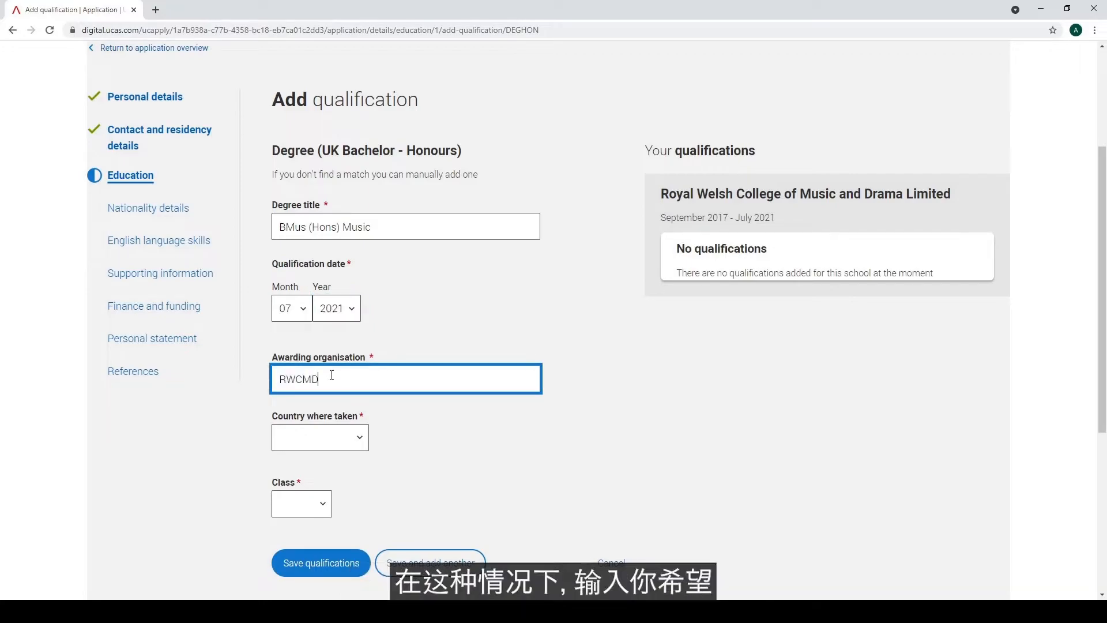
Set the country to United Kingdom and degree class to 2:1, then save the qualification
click(350, 442)
click(352, 478)
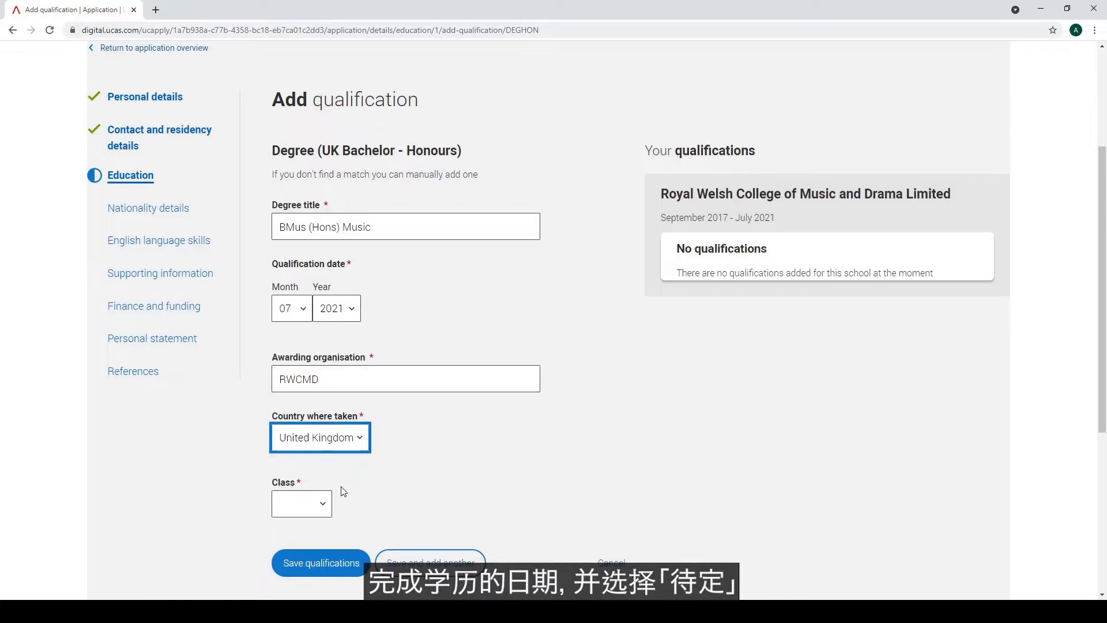
click(324, 508)
click(318, 436)
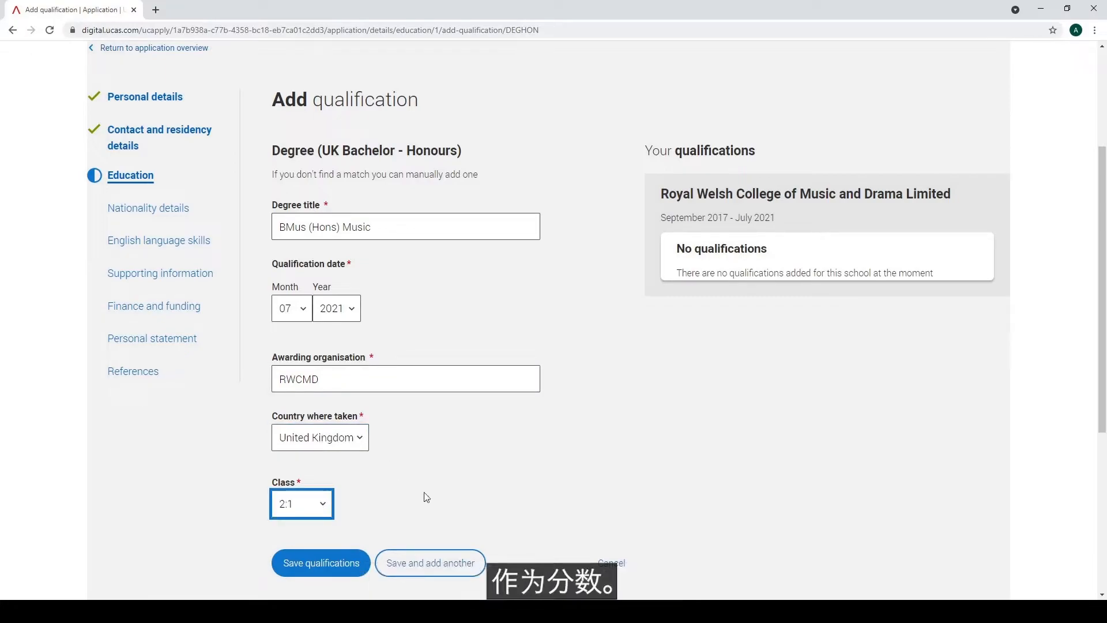
click(346, 571)
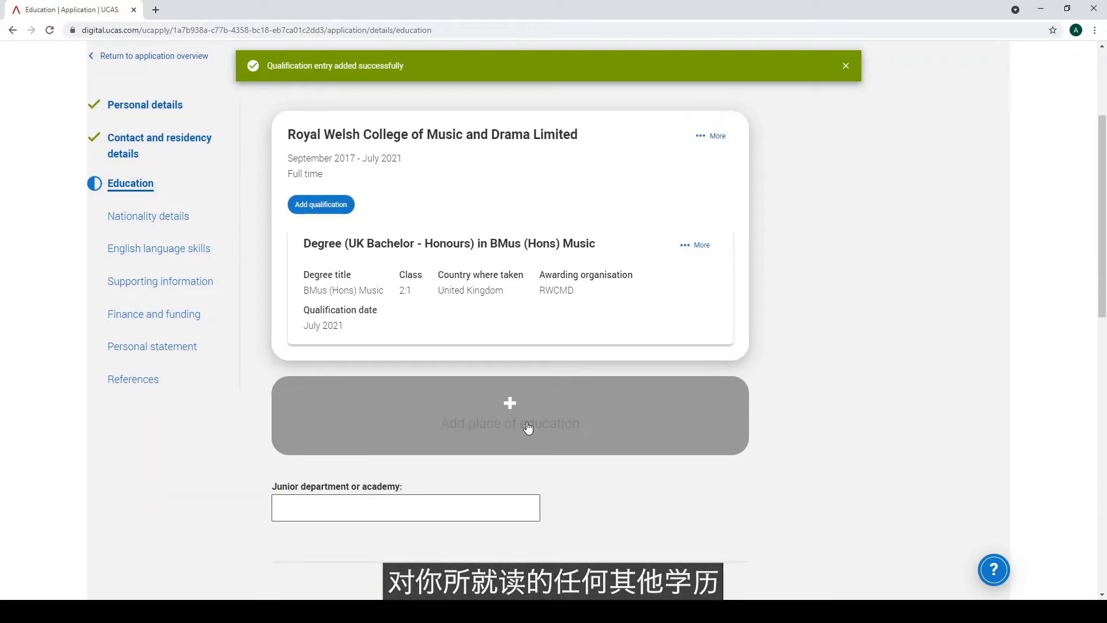
Set highest expected qualification to Honours degree level or above, mark Education complete, and save
scroll(541, 490, down, 5)
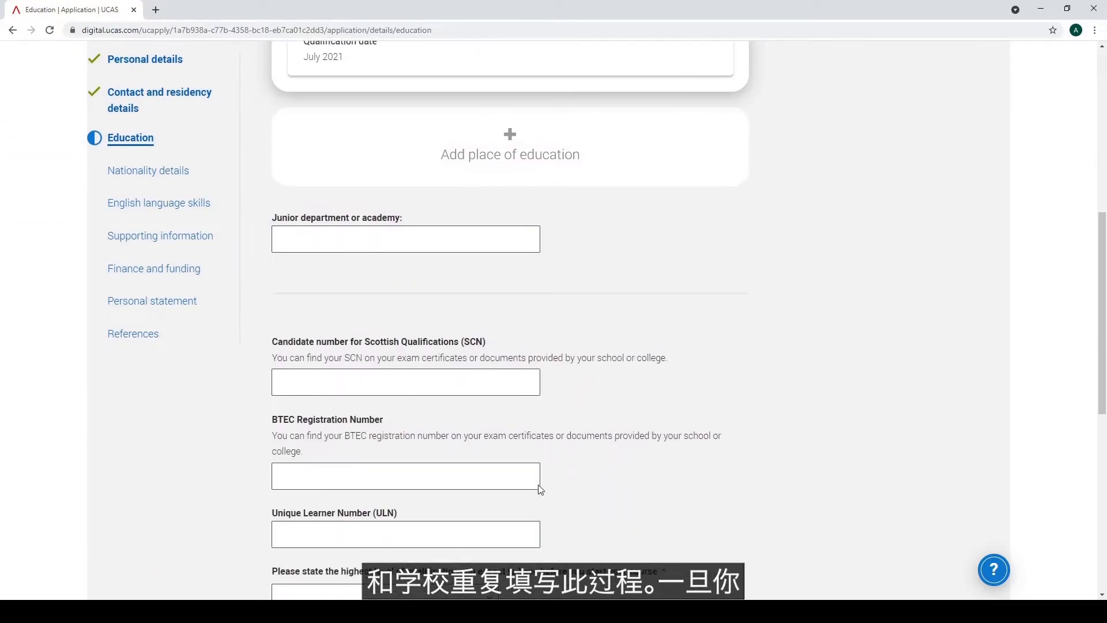
scroll(541, 489, down, 4)
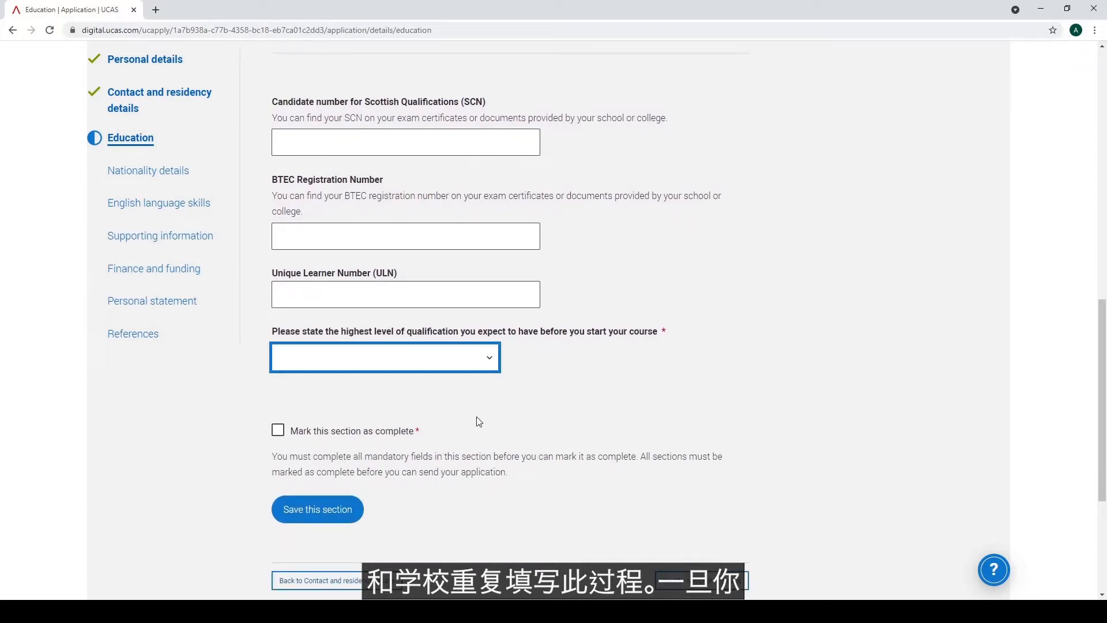
click(483, 388)
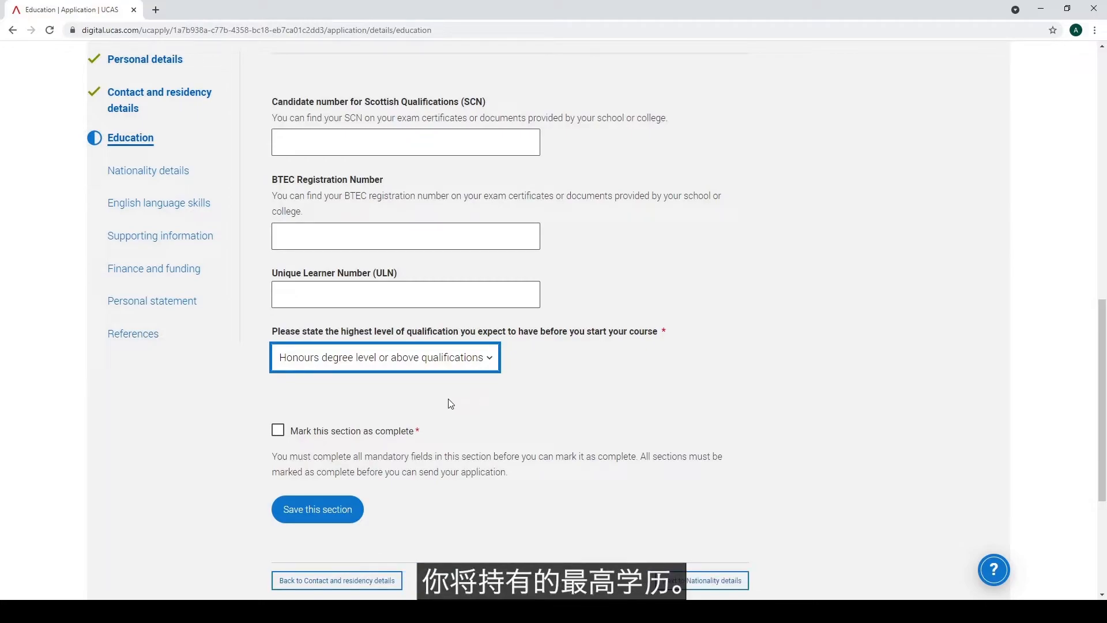
click(279, 432)
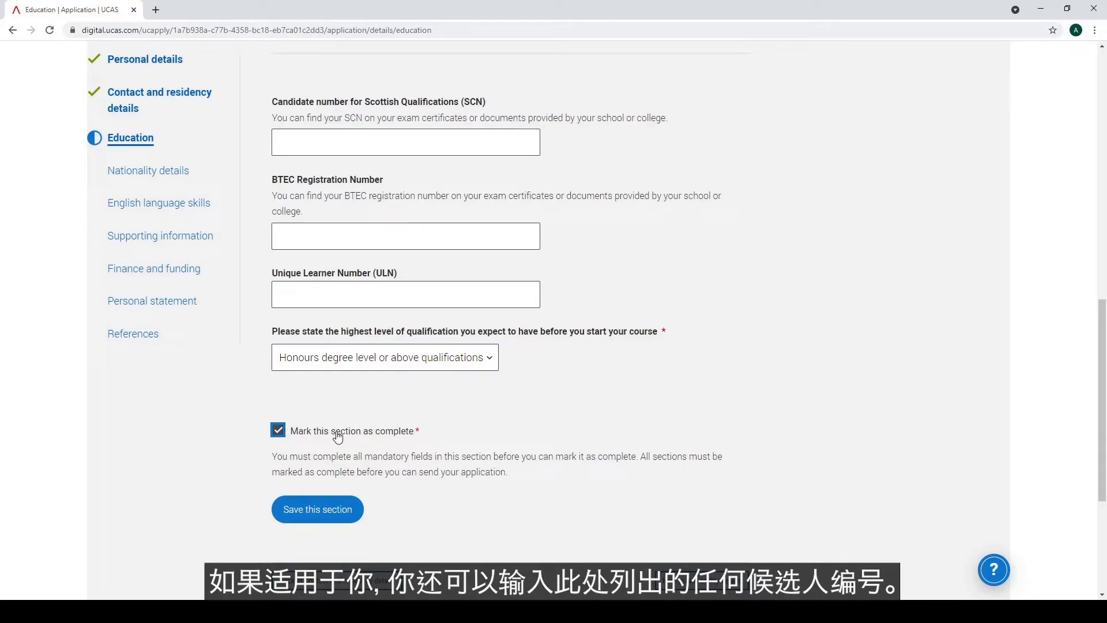
click(332, 515)
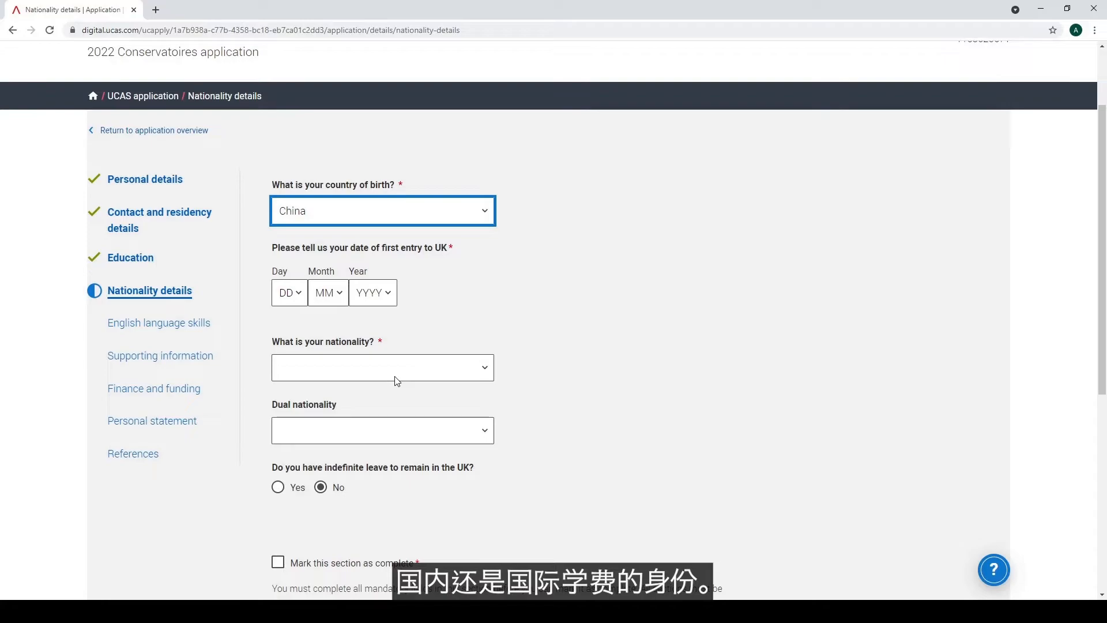
Set the first UK entry date to 01/02/2019 and nationality to Chinese
click(326, 302)
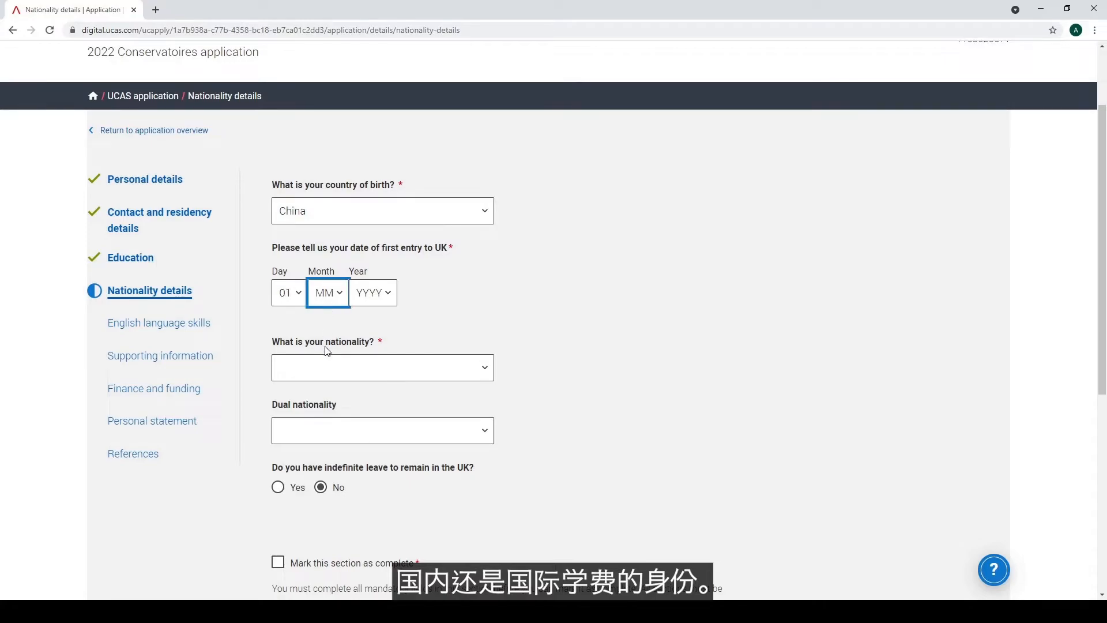
click(325, 347)
click(369, 302)
click(369, 372)
click(369, 372)
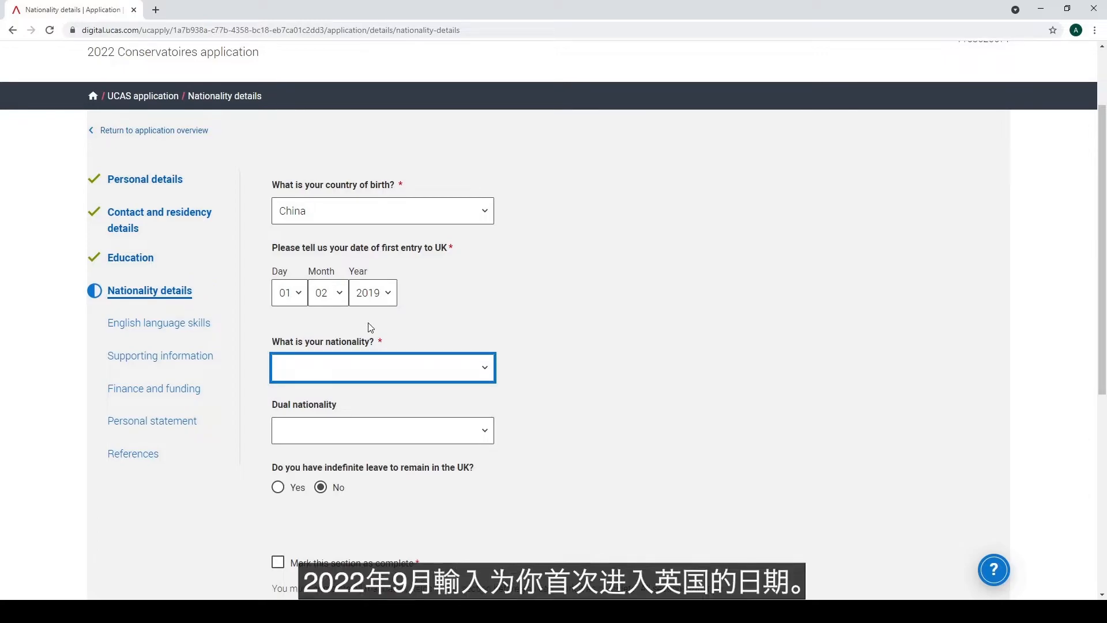
click(352, 305)
Answer Yes to student visa and tier 4 study, No to passport, then mark complete and save
scroll(546, 461, down, 2)
click(278, 452)
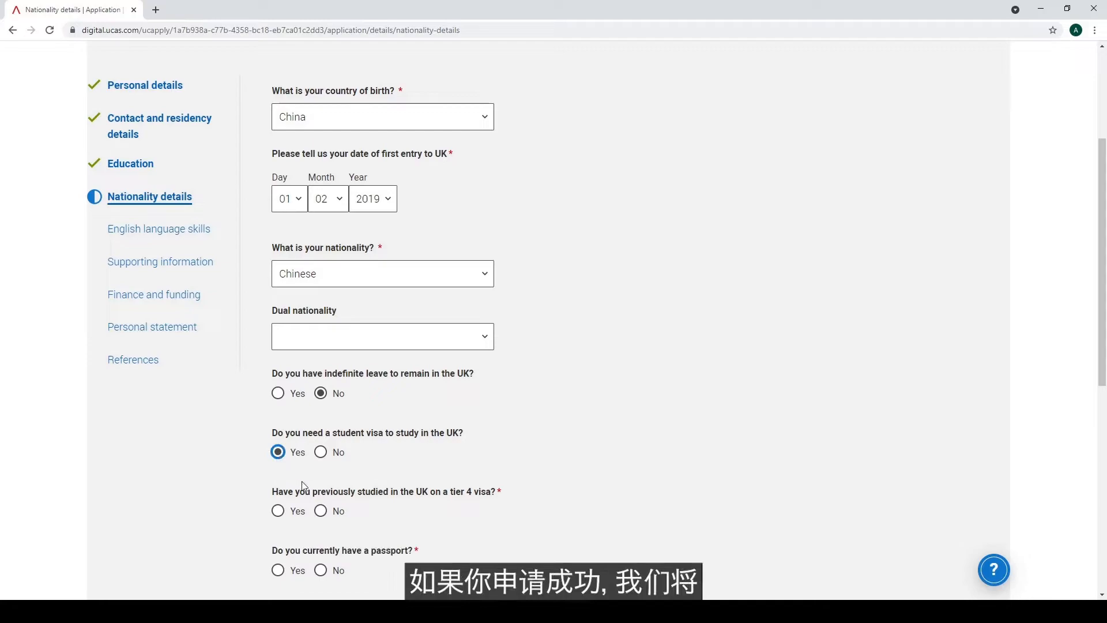
click(277, 510)
scroll(263, 519, down, 2)
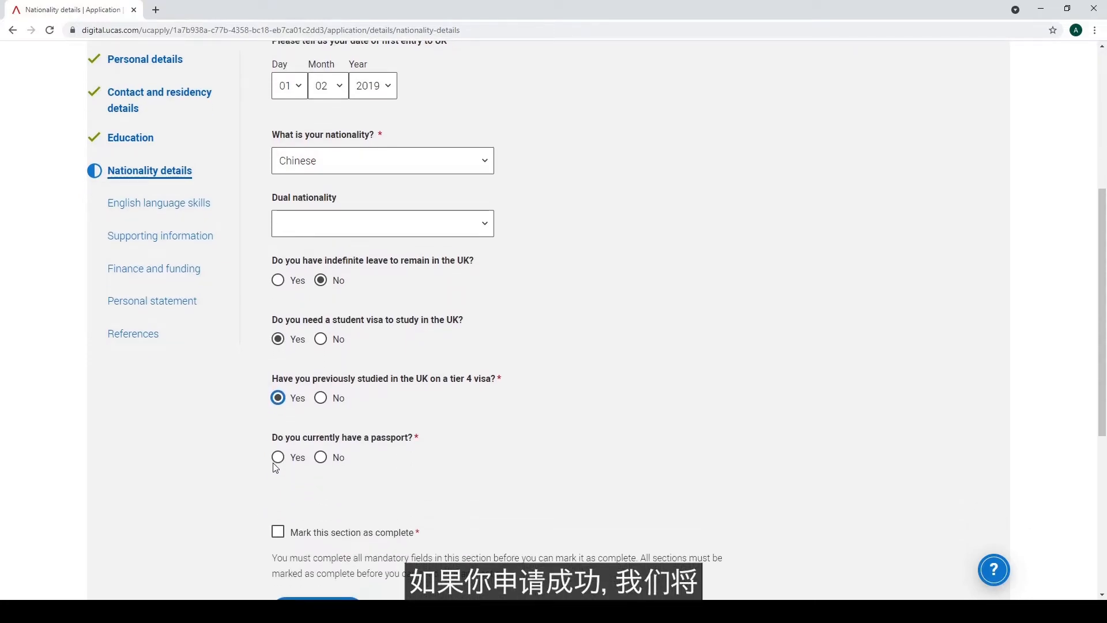
click(278, 458)
scroll(248, 504, down, 2)
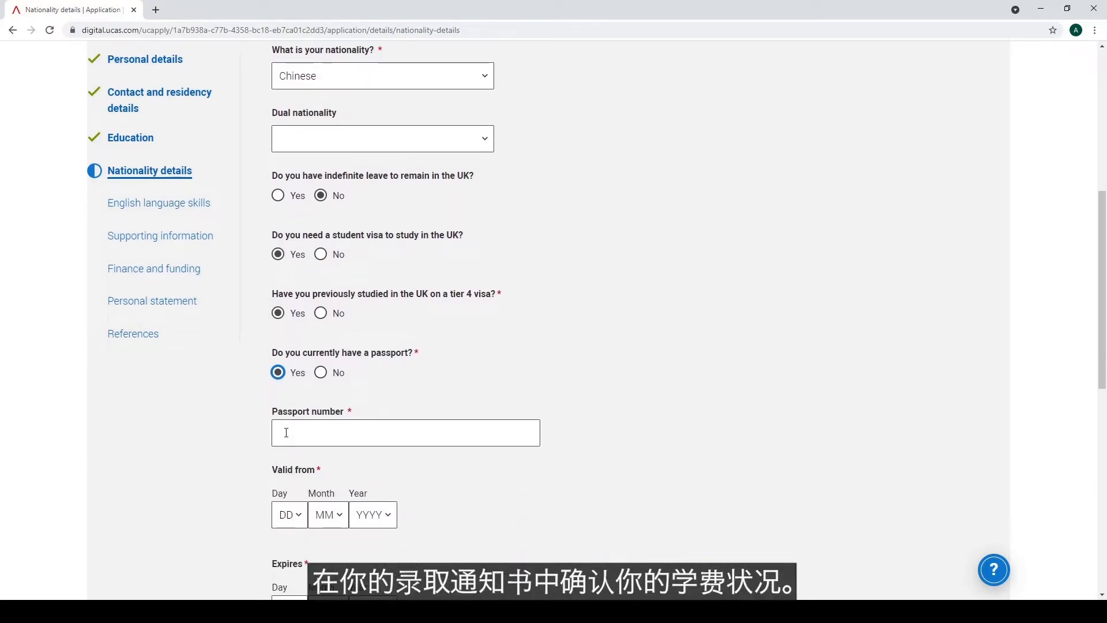
click(321, 372)
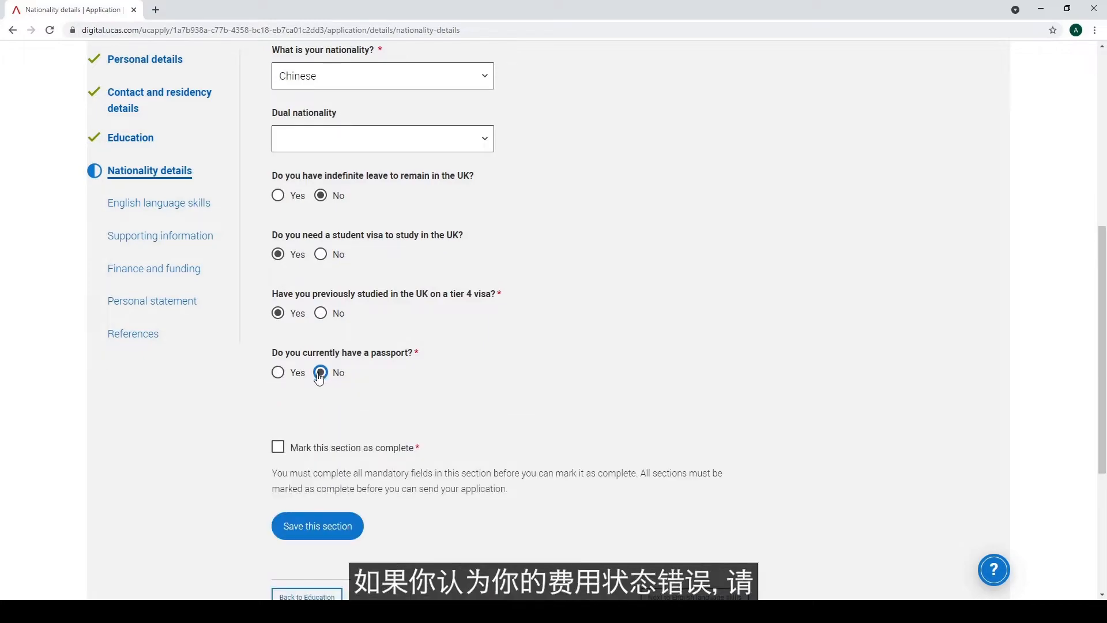
click(278, 447)
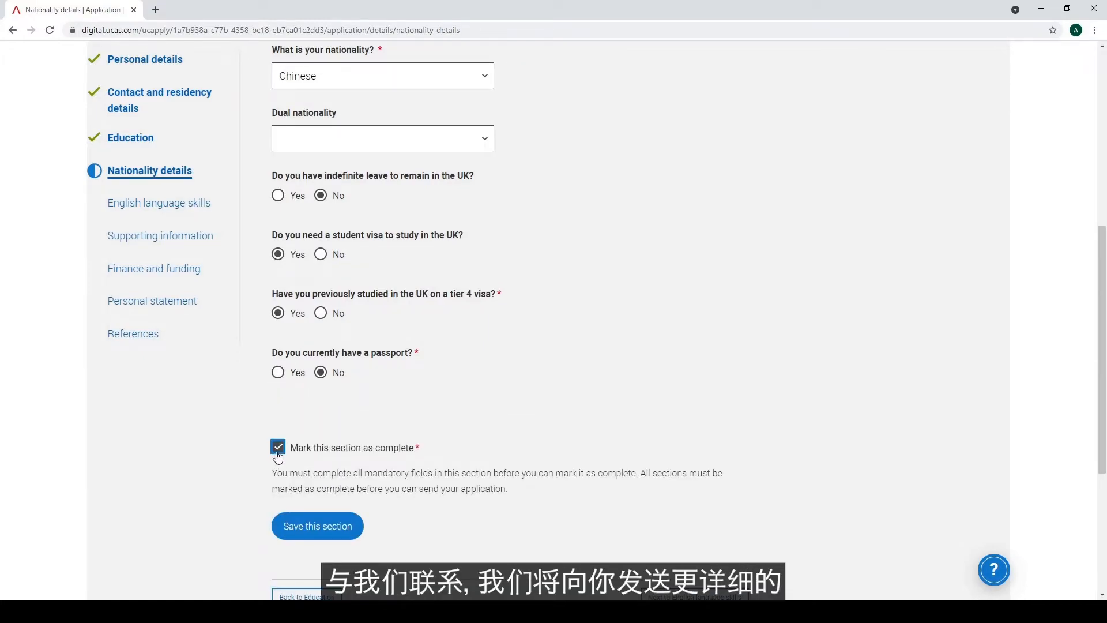
click(307, 529)
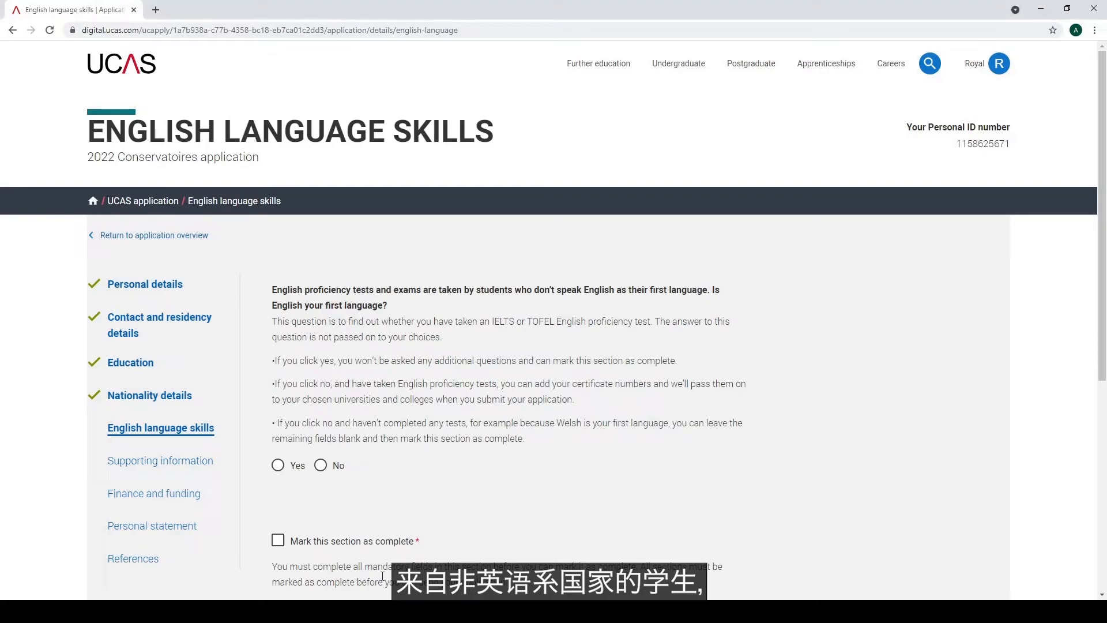
Answer No to English being the first language on the English language skills page
scroll(974, 505, down, 1)
scroll(975, 505, down, 1)
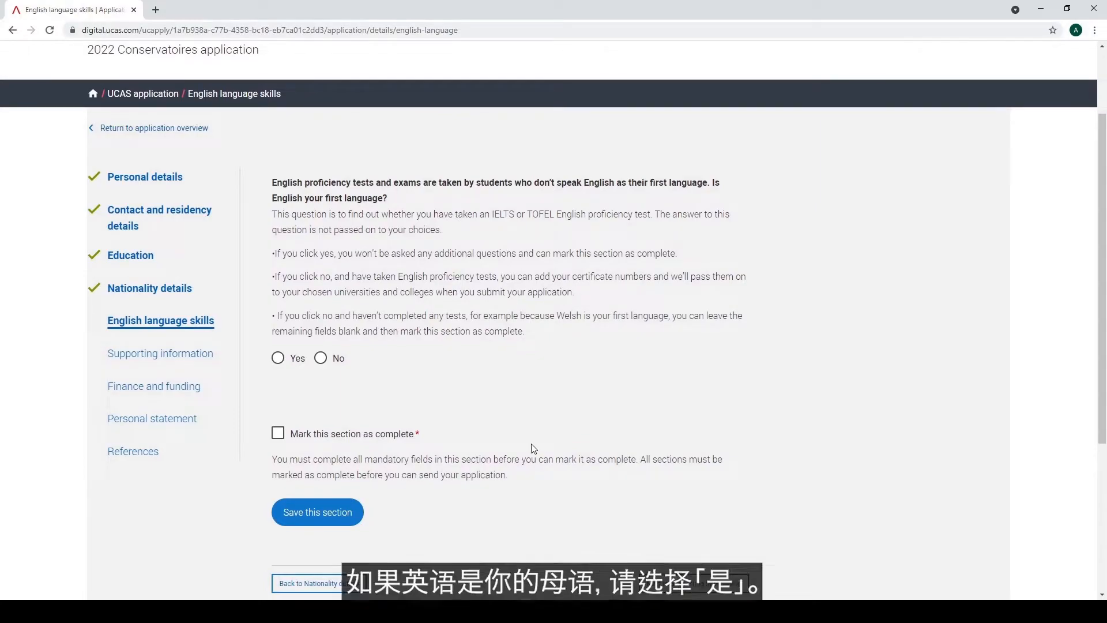
click(278, 361)
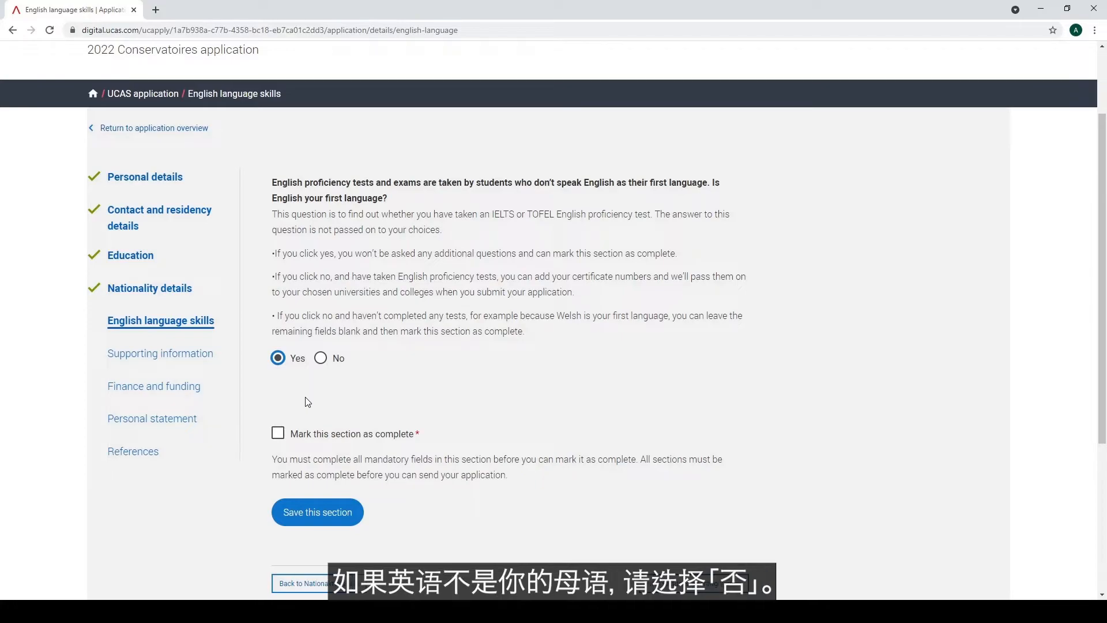
click(321, 362)
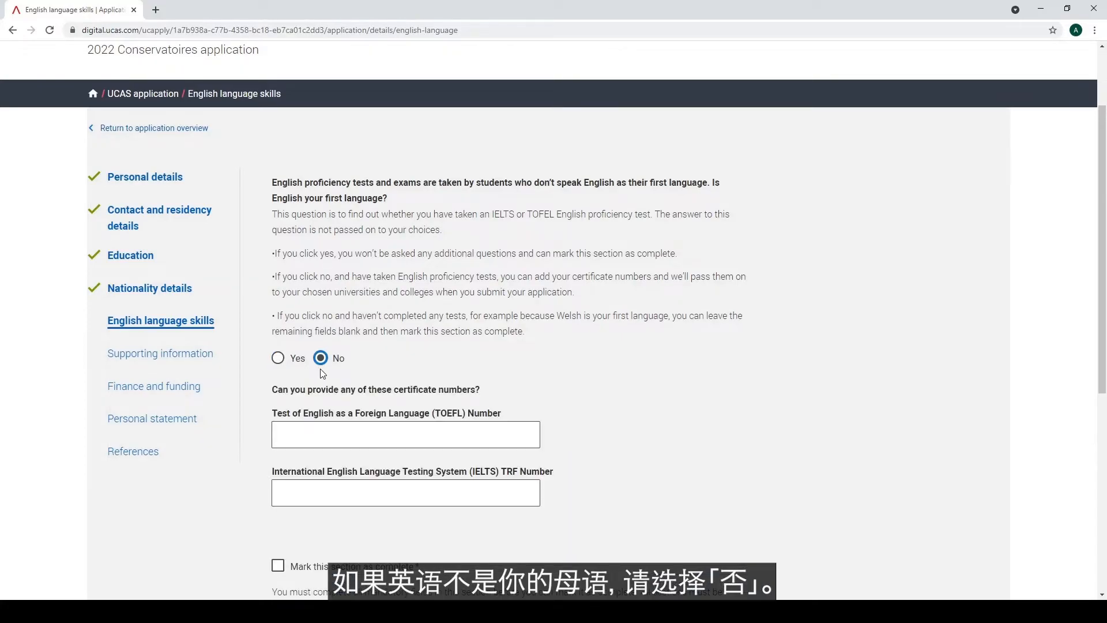
scroll(631, 397, down, 2)
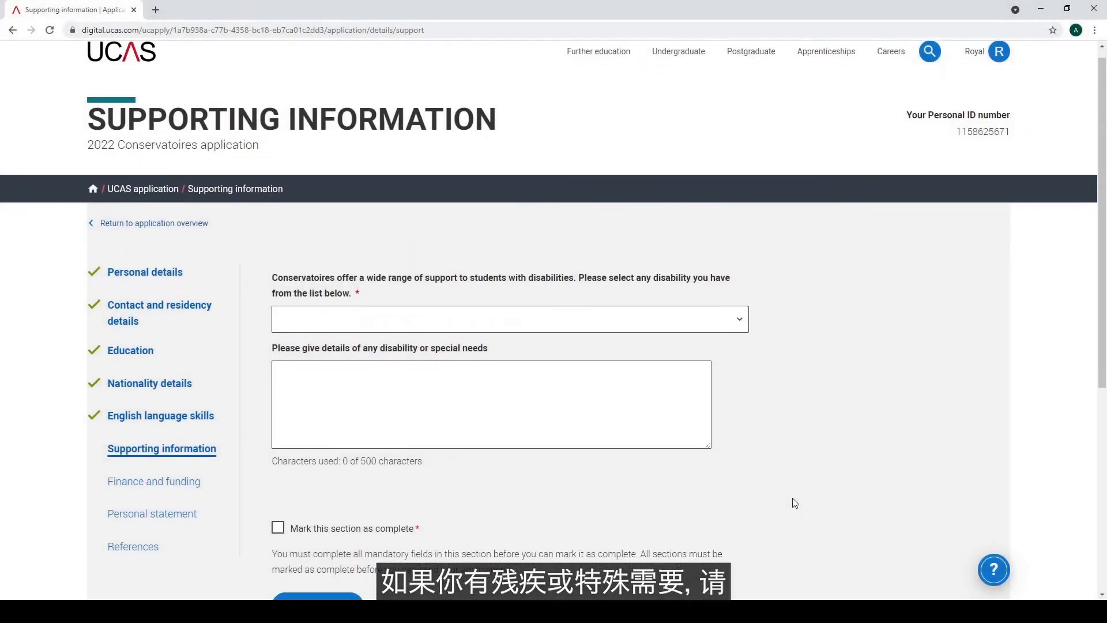
scroll(792, 498, down, 1)
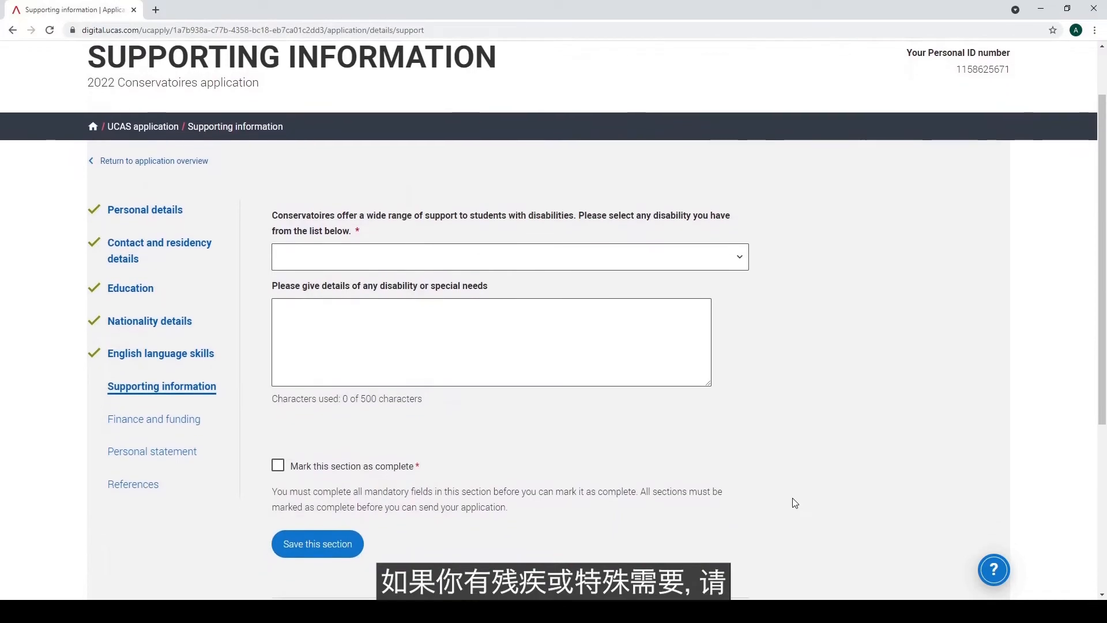
Select No disability in the Supporting information disability dropdown
scroll(793, 503, down, 1)
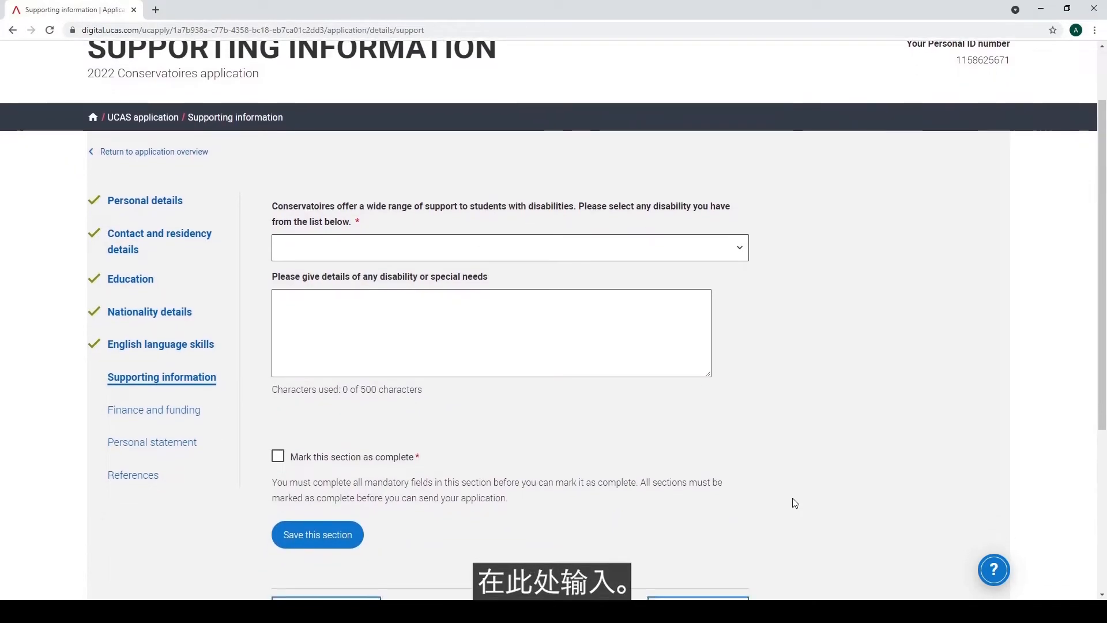
scroll(794, 503, up, 1)
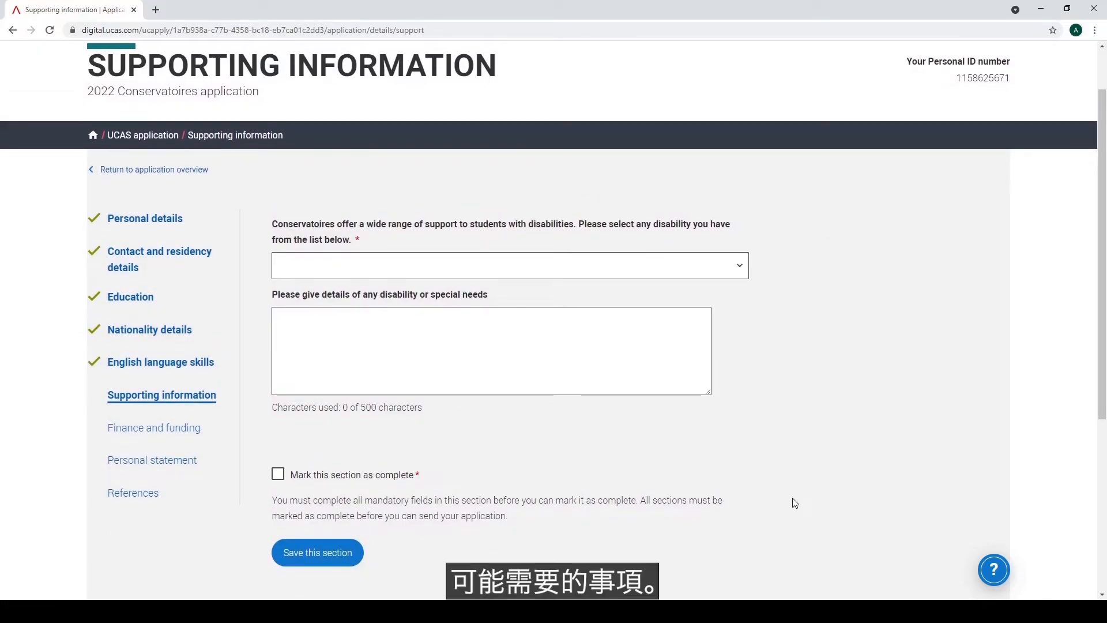
click(742, 271)
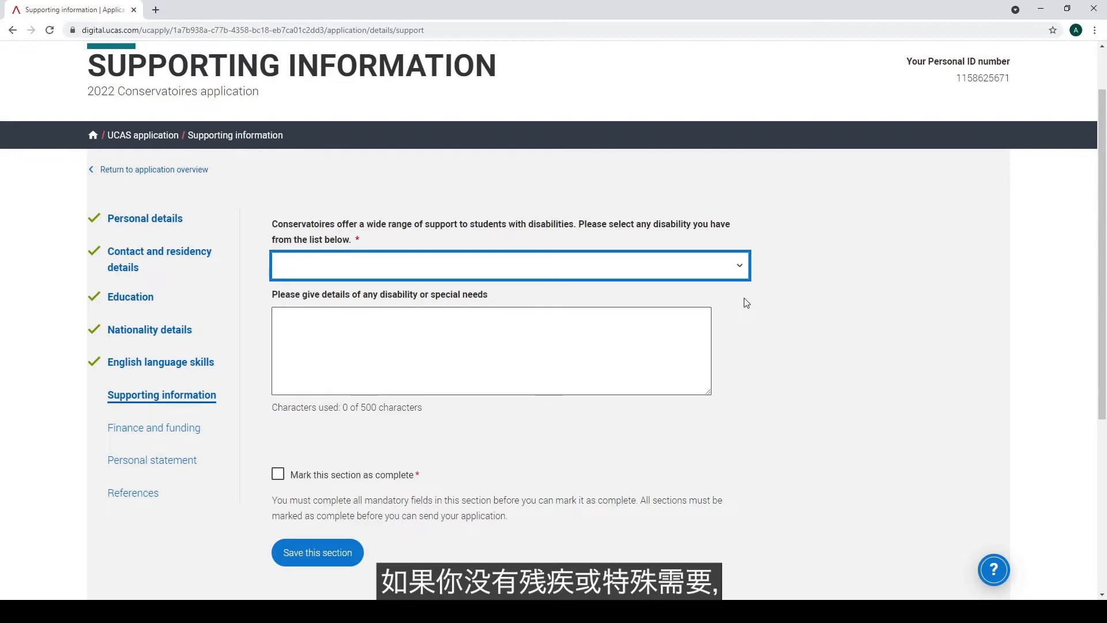
key(Down)
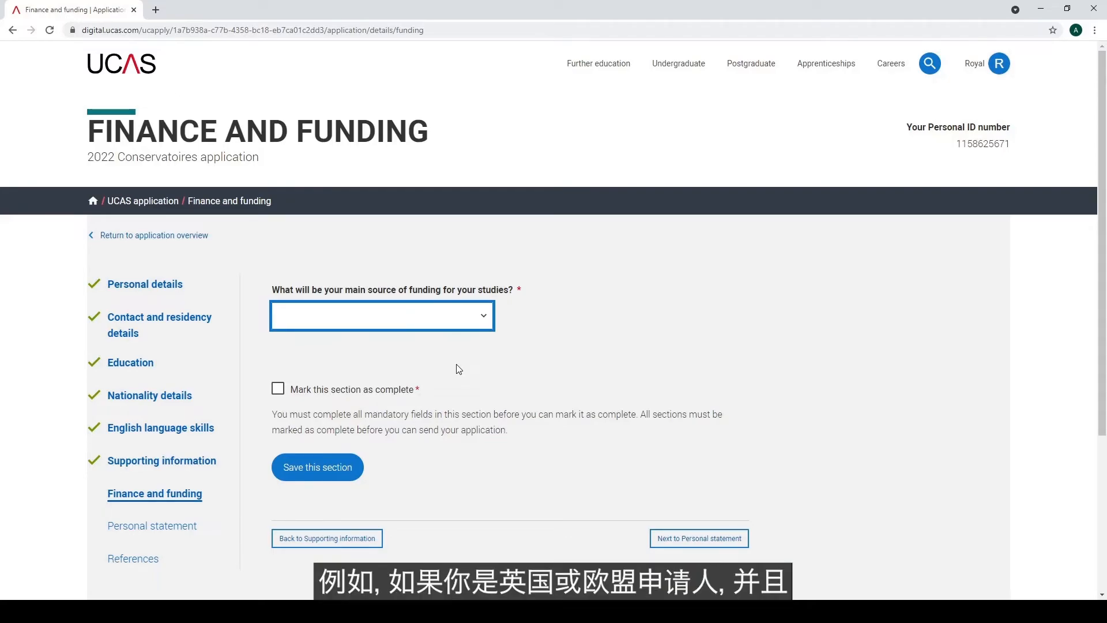
Choose UK student finance services and Cardiff support arrangements, then mark Finance and funding complete and save
click(457, 364)
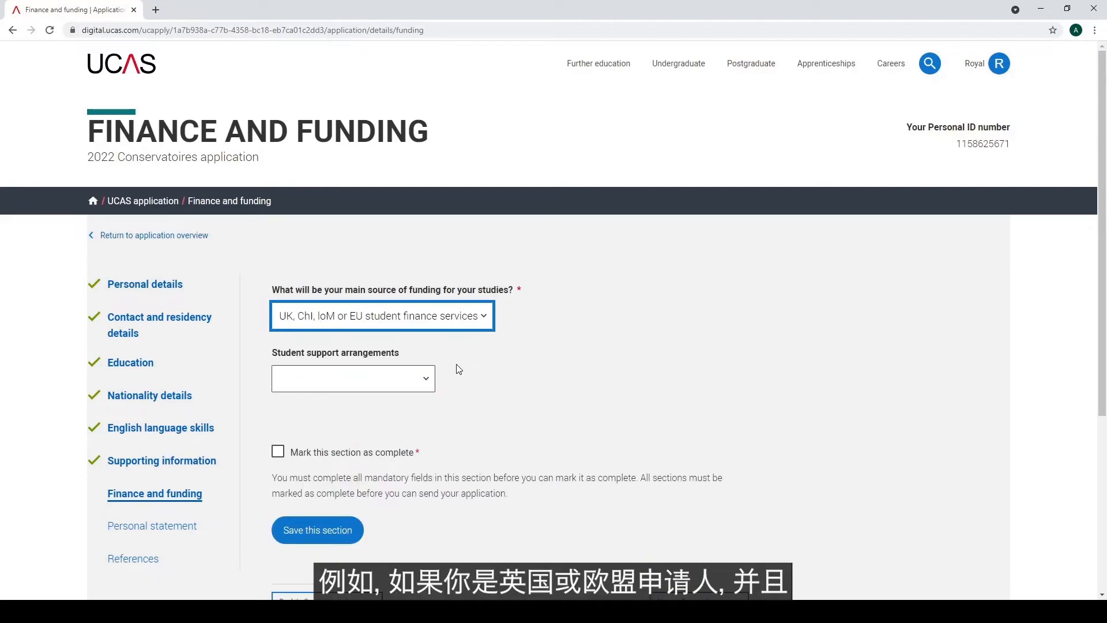
click(426, 385)
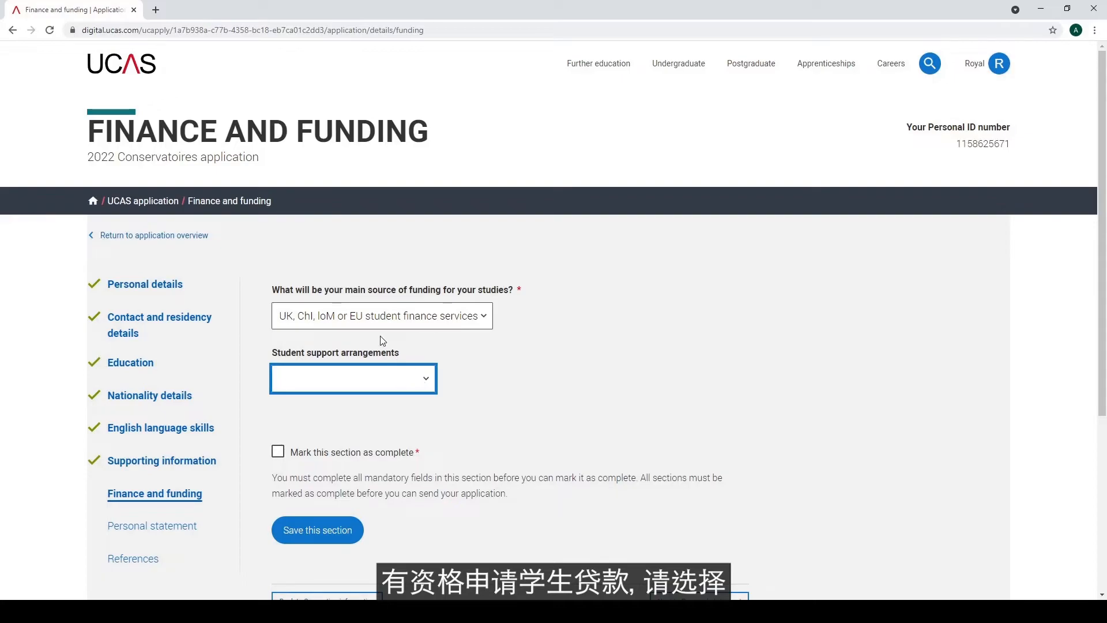
click(344, 328)
click(275, 449)
click(321, 528)
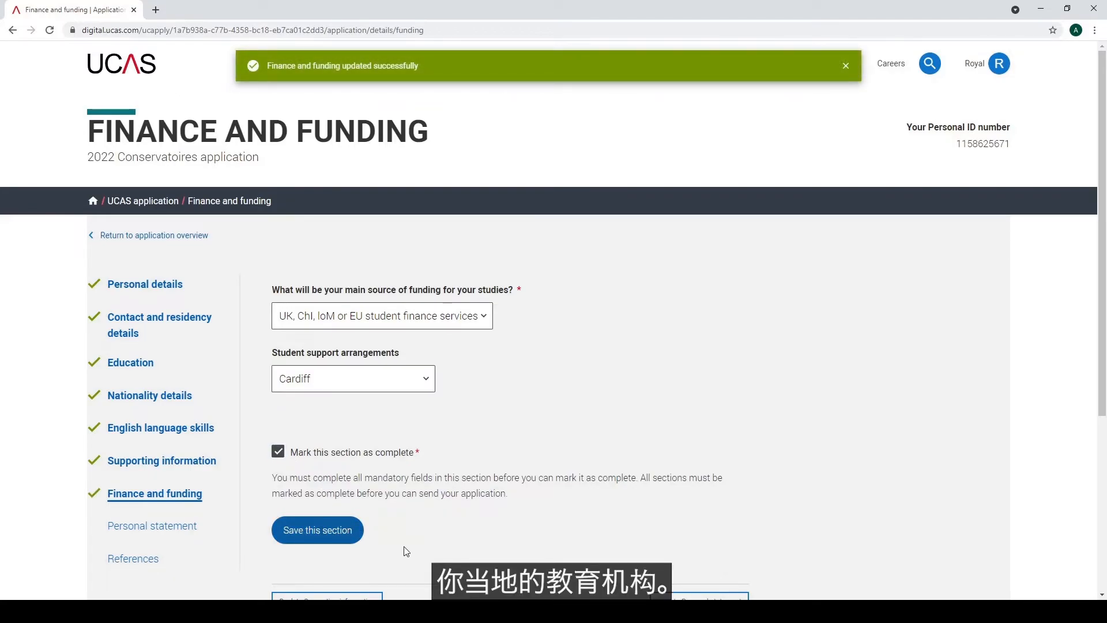
scroll(406, 551, down, 1)
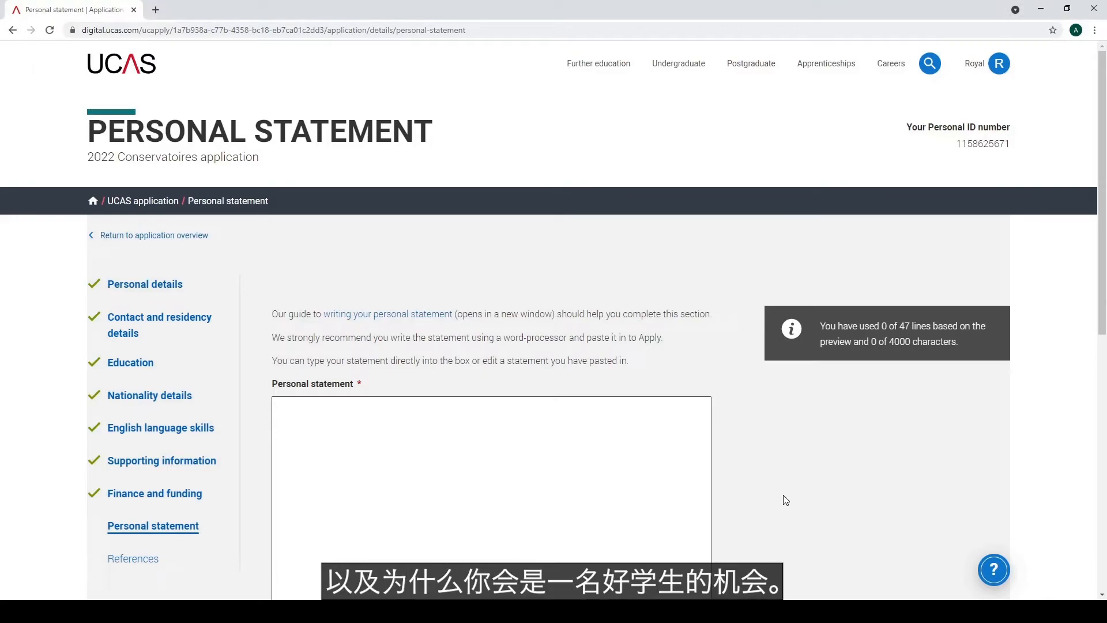
Read the 'writing your personal statement' guide, close it, then reopen and review it again
click(412, 316)
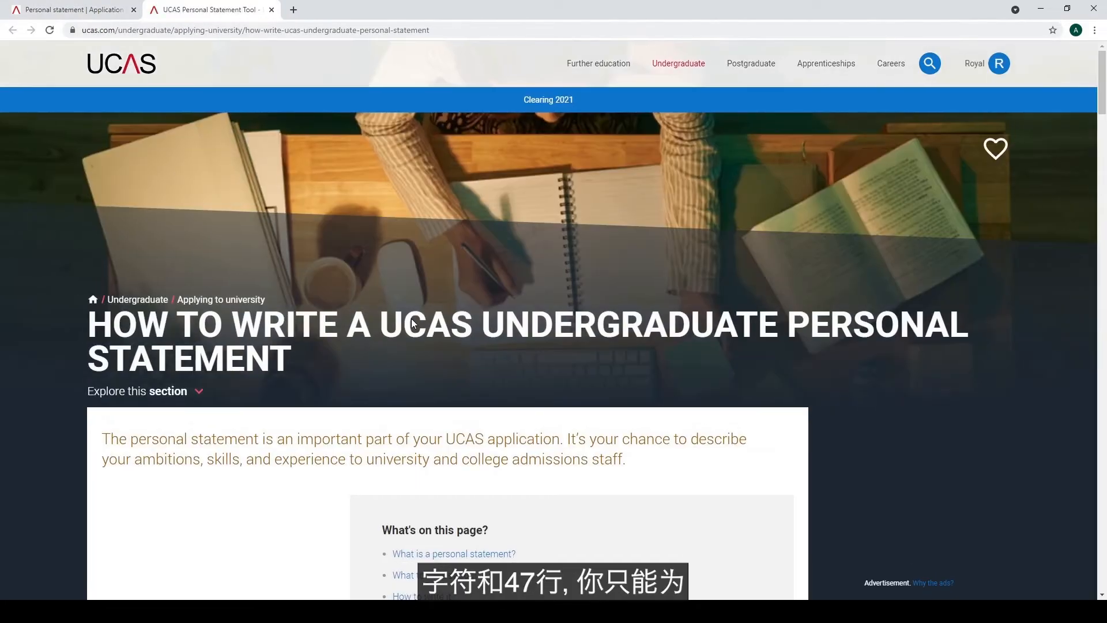
scroll(412, 318, down, 2)
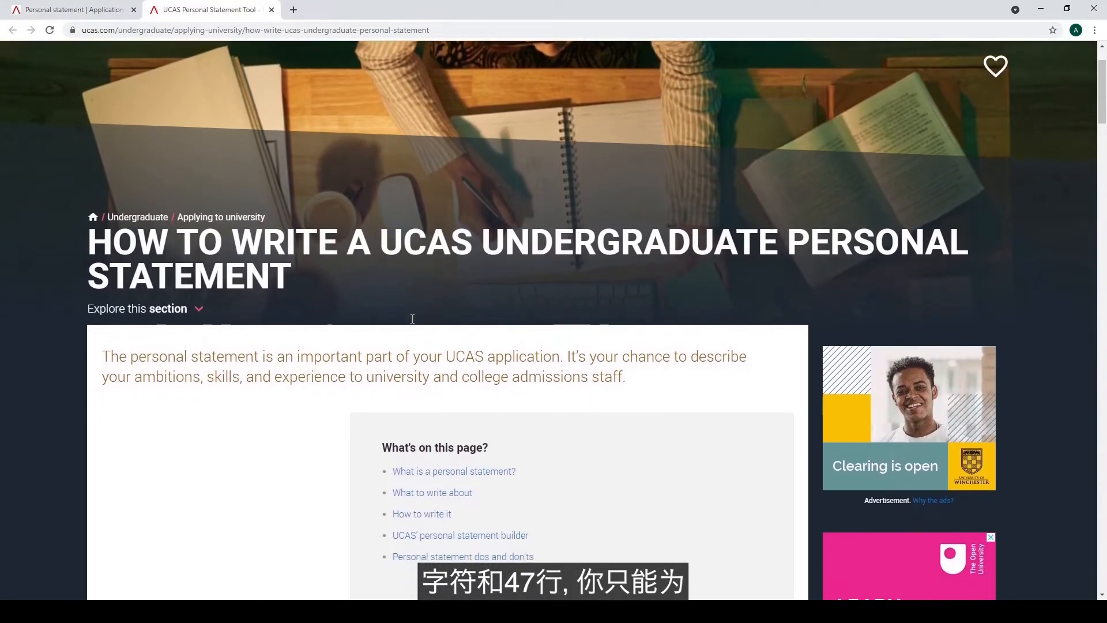
scroll(414, 323, down, 3)
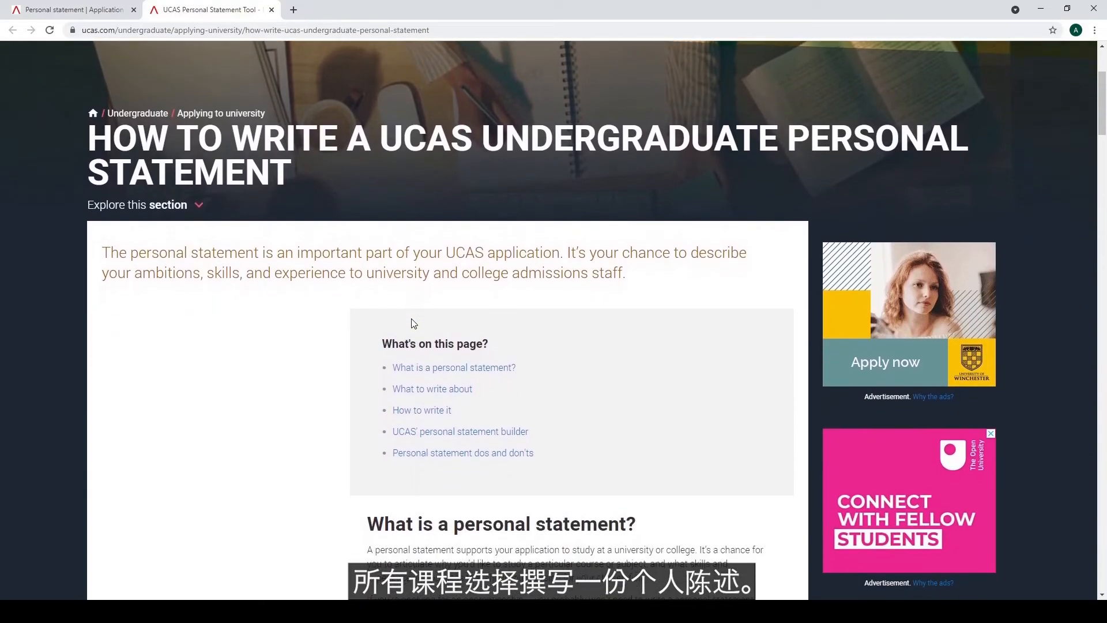
scroll(413, 323, down, 6)
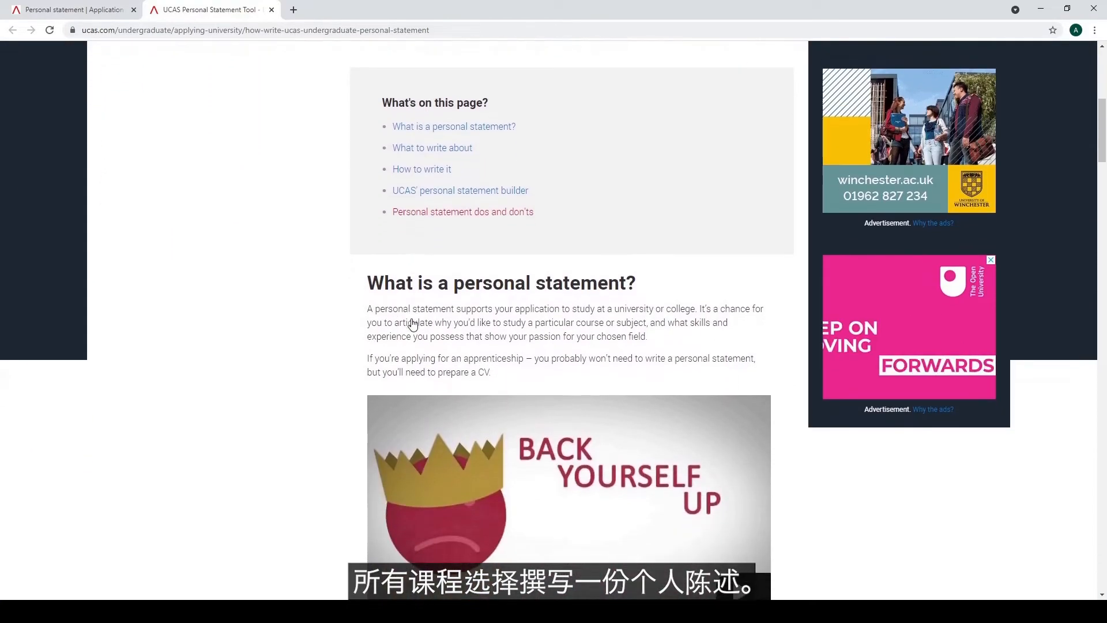
scroll(412, 323, down, 9)
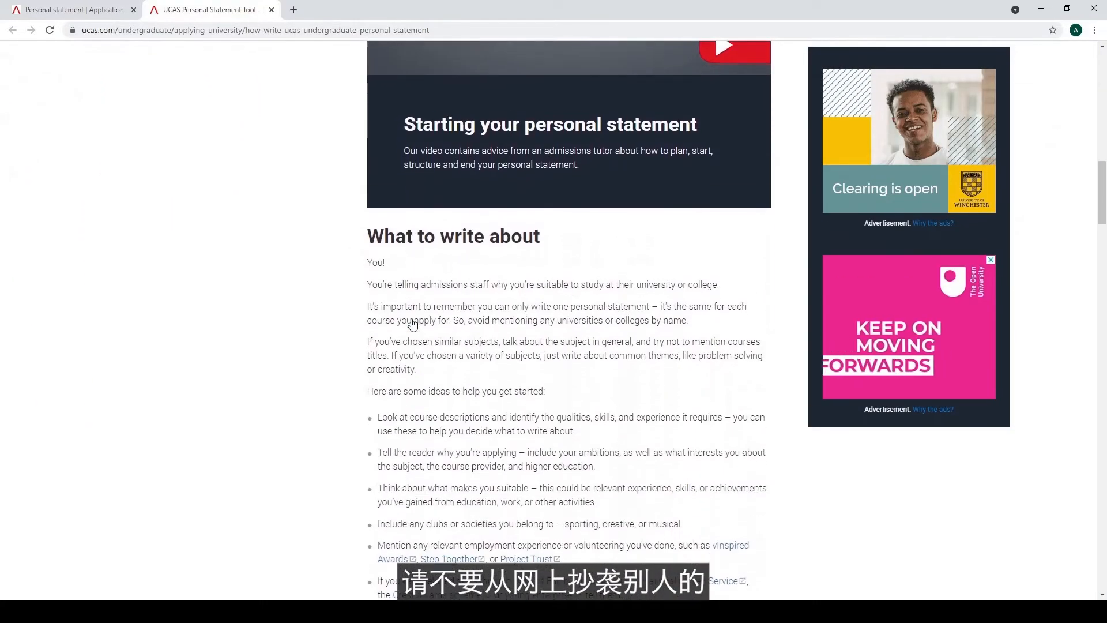
scroll(412, 319, down, 3)
scroll(413, 322, up, 11)
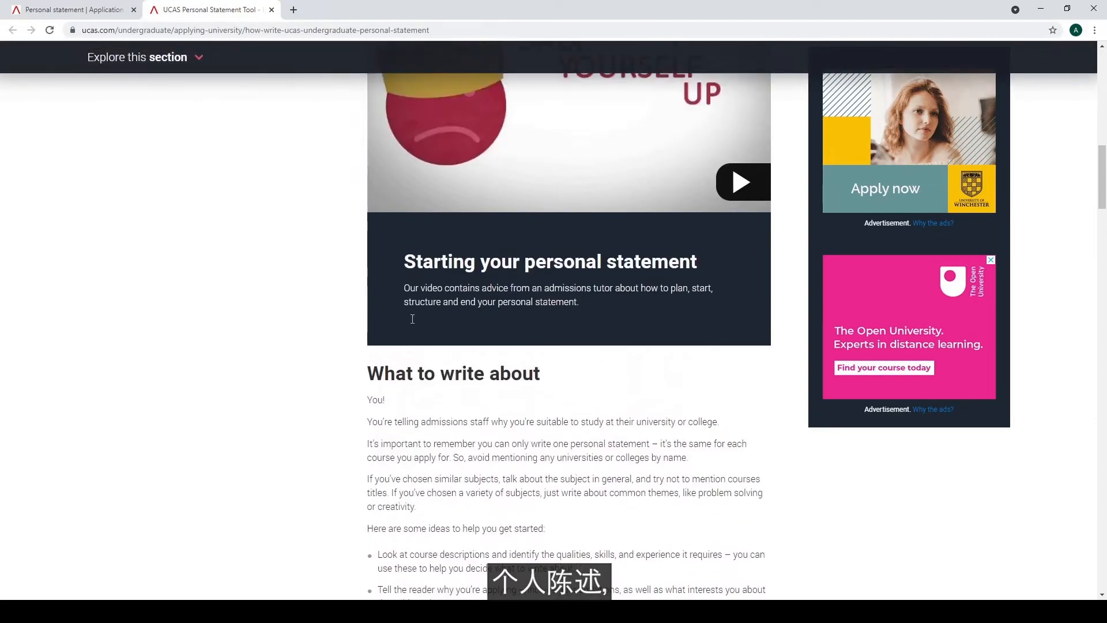
scroll(413, 323, up, 10)
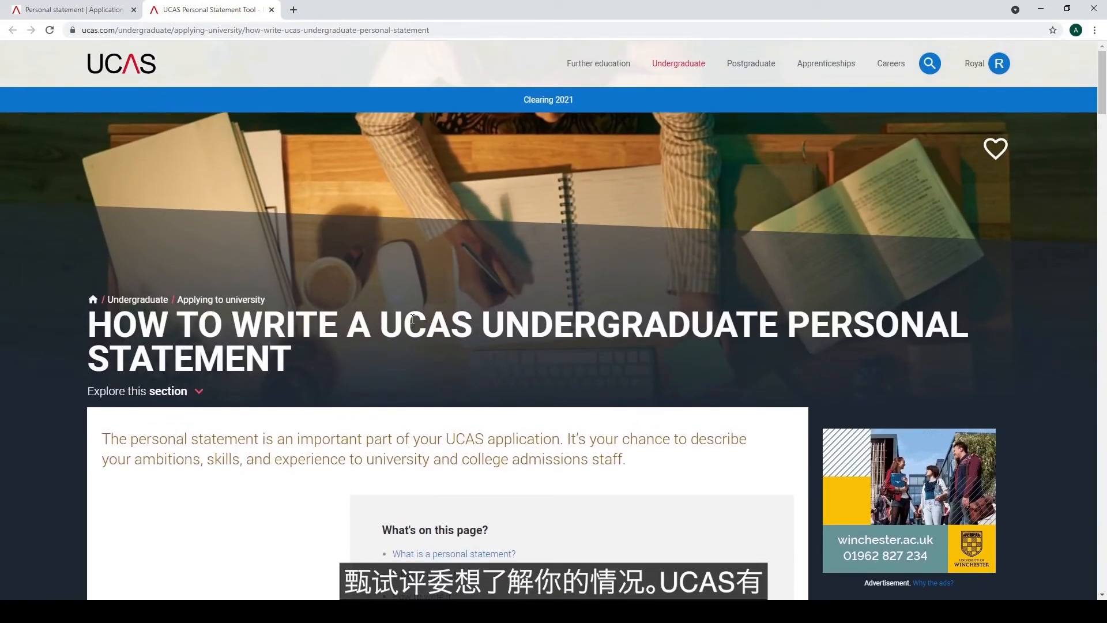
key(ctrl+w)
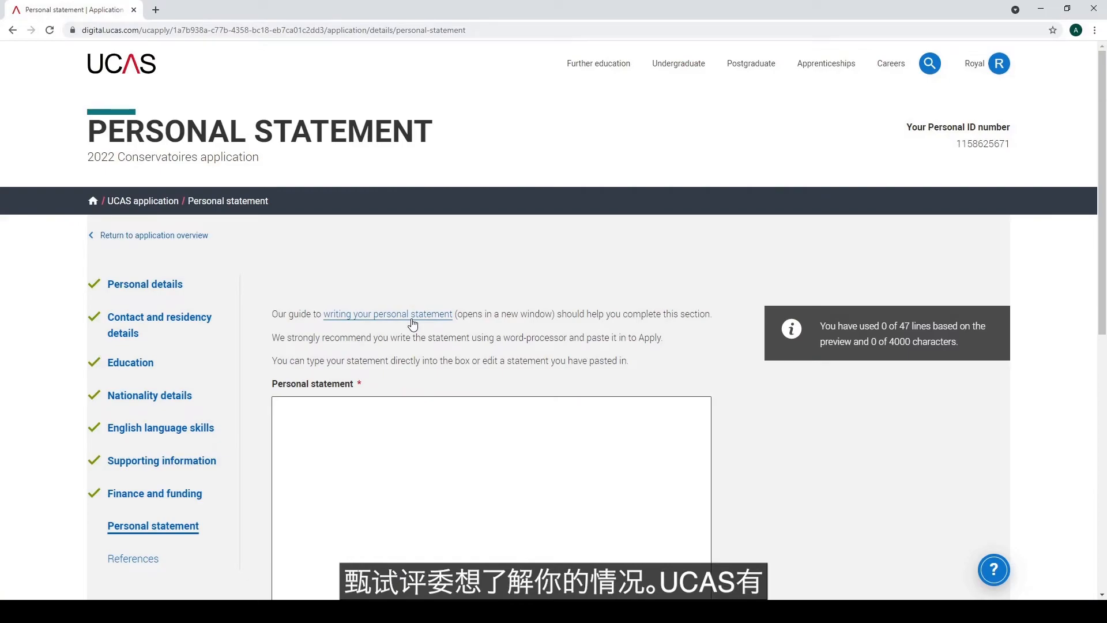
click(413, 314)
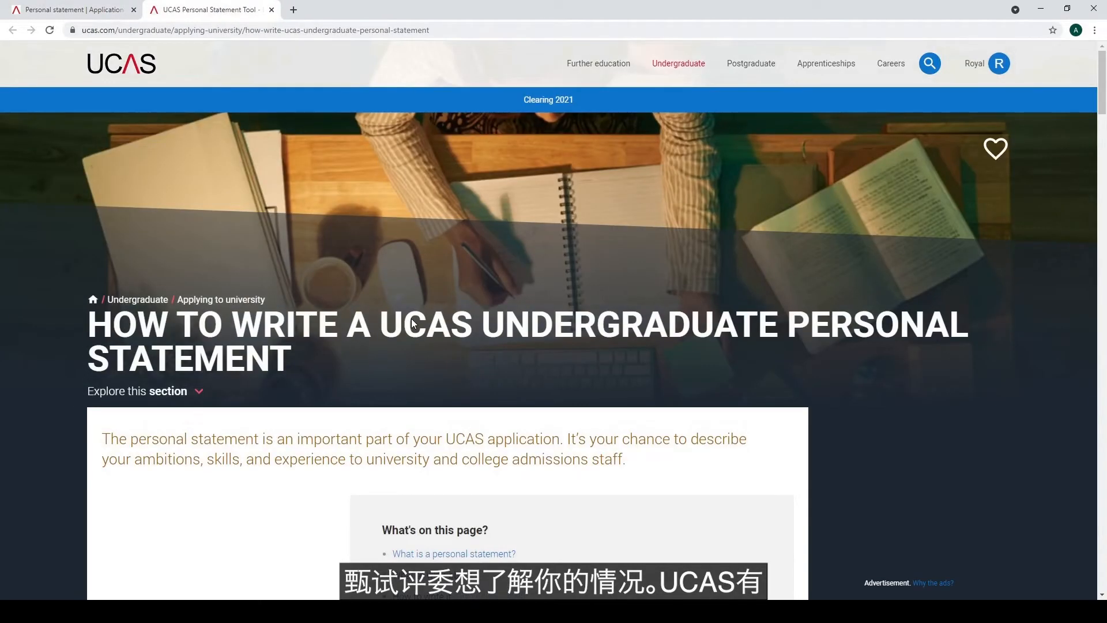
scroll(413, 319, down, 1)
scroll(412, 318, down, 1)
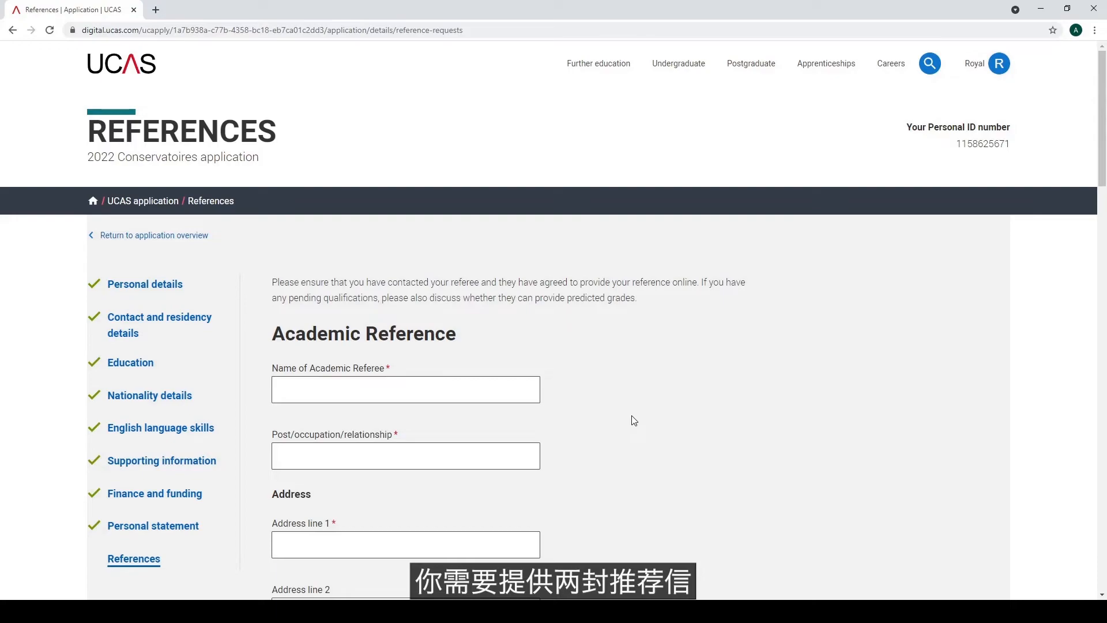
Review the Academic Reference form for the referee details
scroll(634, 420, down, 3)
scroll(634, 420, down, 6)
scroll(634, 420, down, 6)
scroll(634, 421, down, 3)
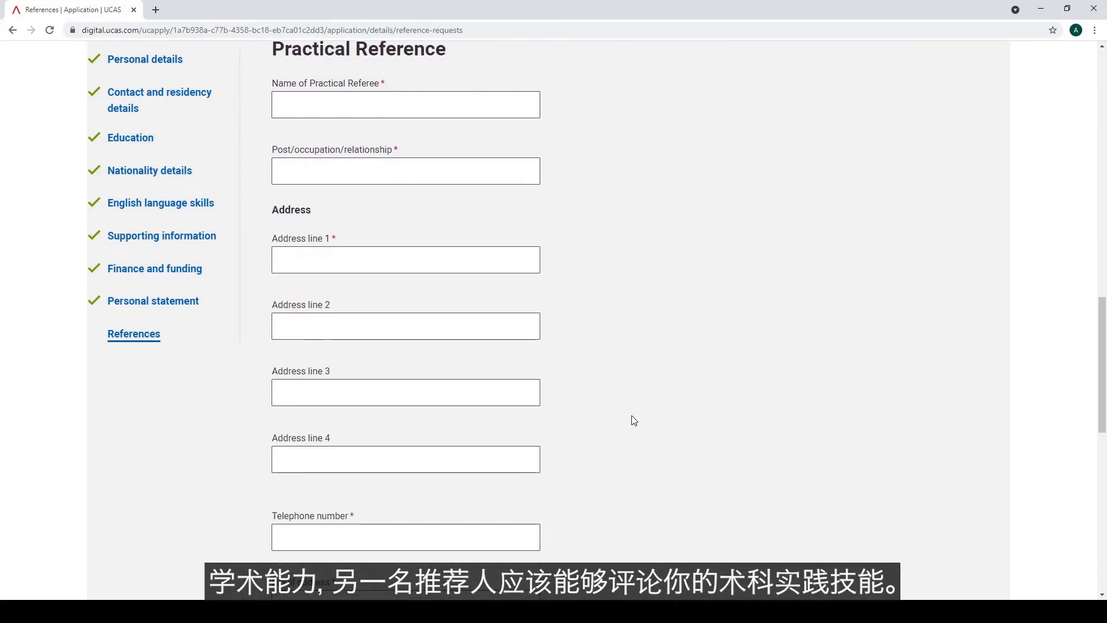
scroll(634, 421, up, 4)
scroll(634, 420, up, 4)
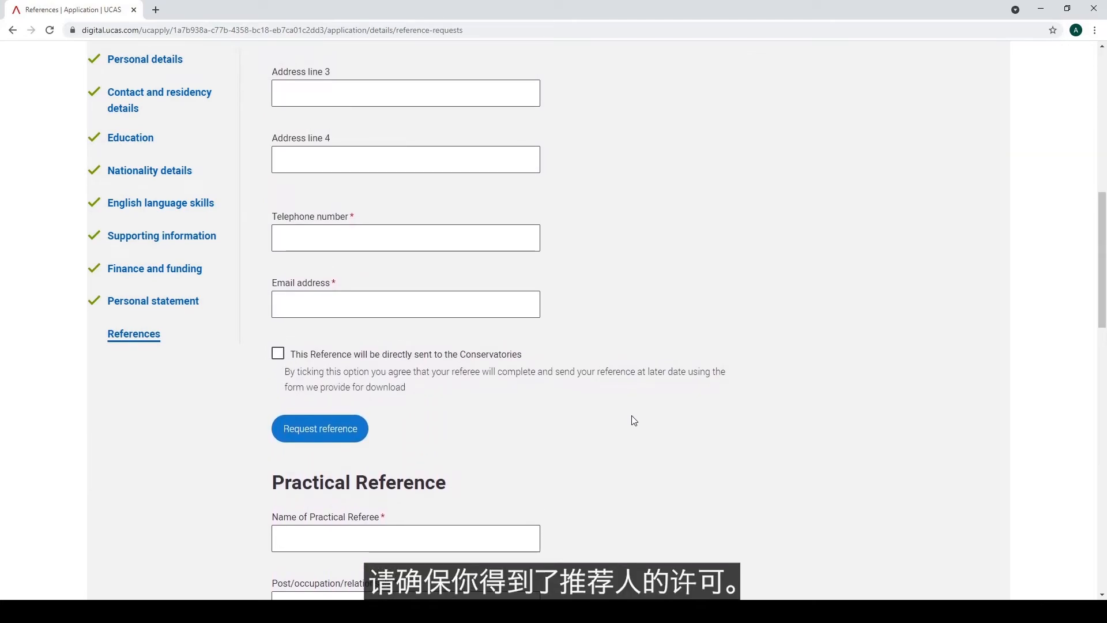
scroll(634, 420, up, 1)
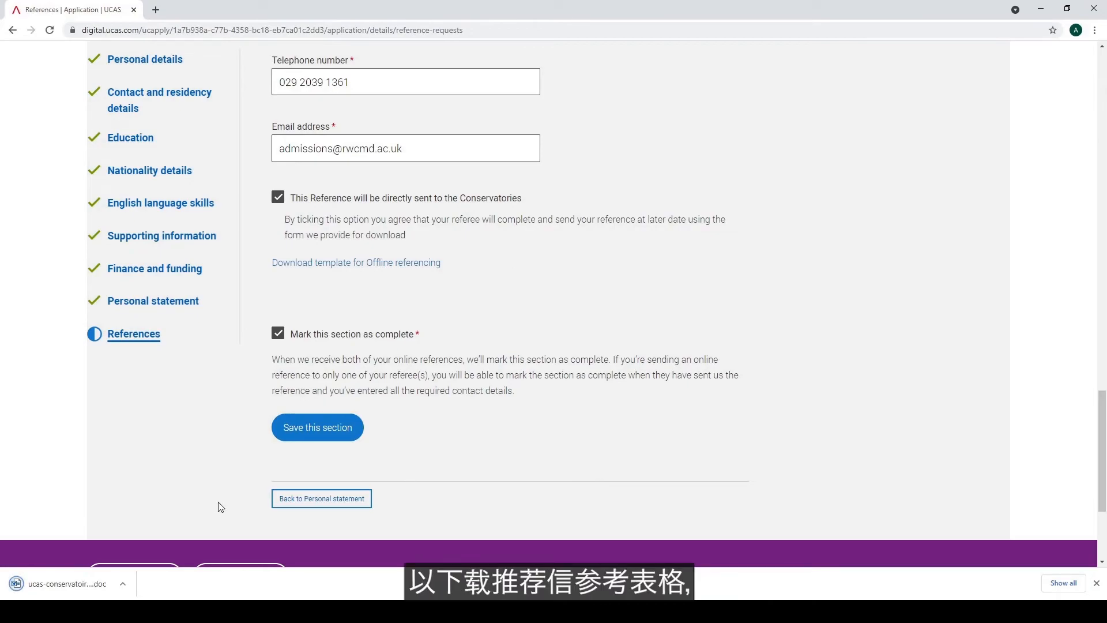
Open the downloaded offline reference template and return to the top of the References page
click(109, 586)
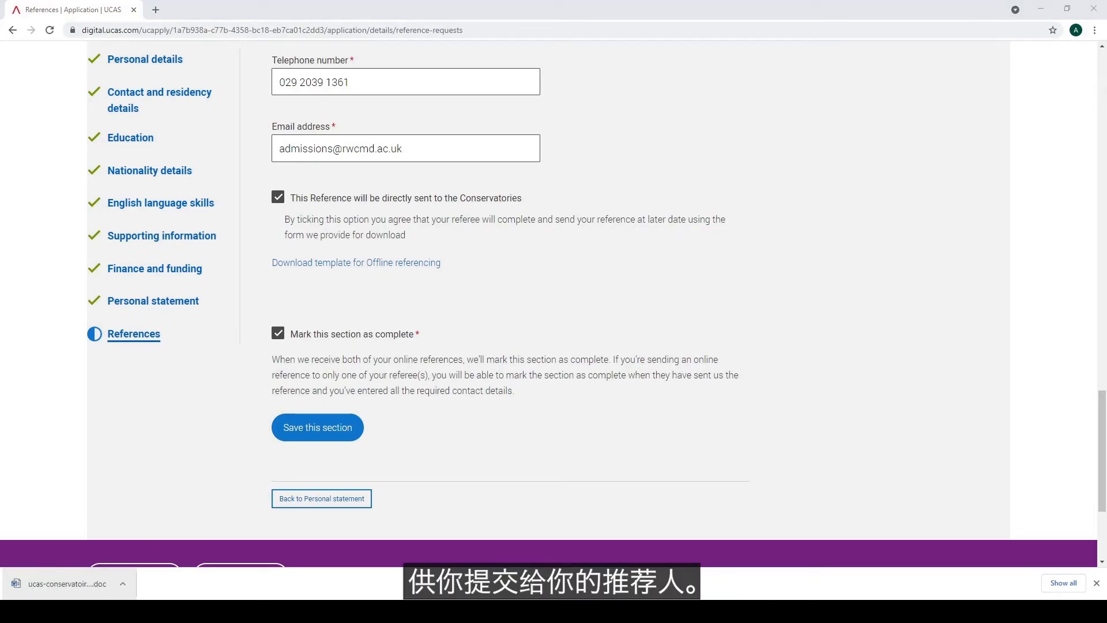
scroll(652, 178, up, 8)
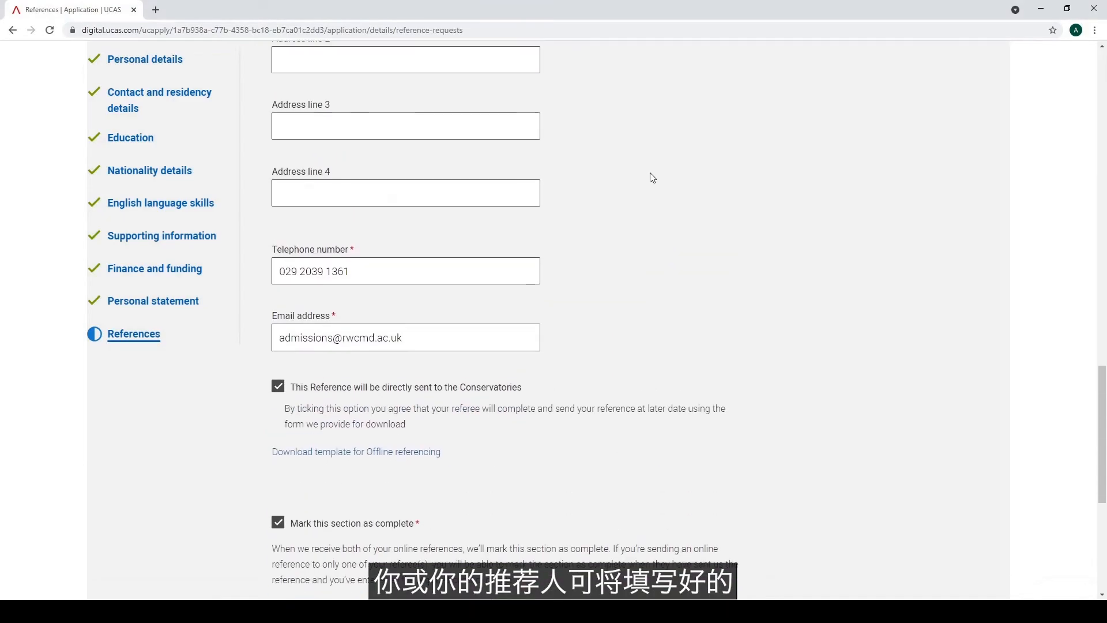
scroll(652, 178, up, 6)
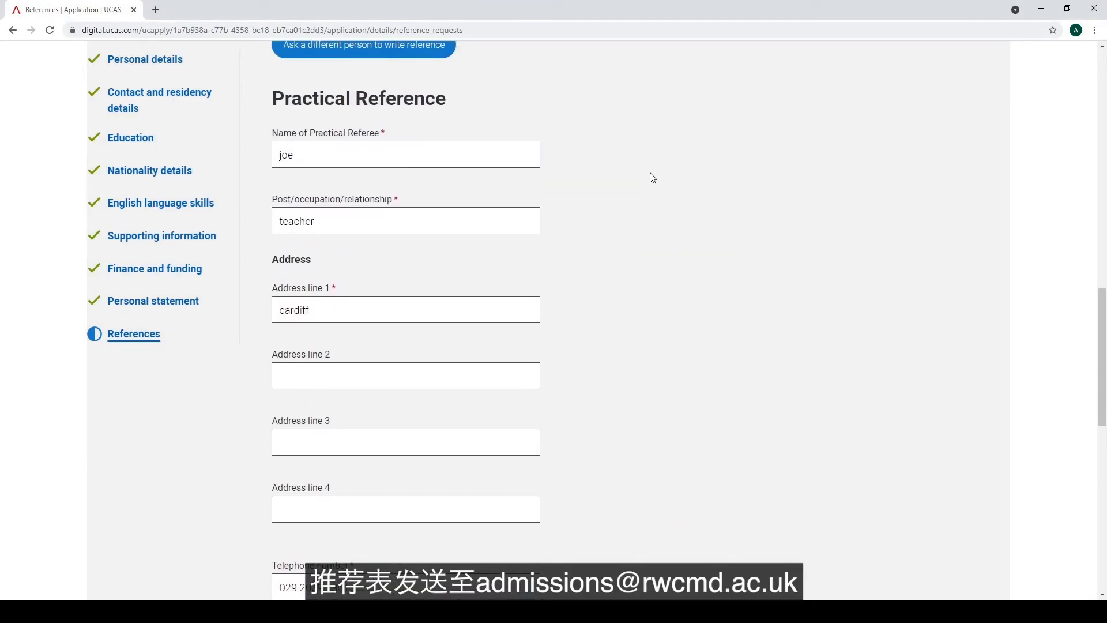
scroll(652, 177, up, 1)
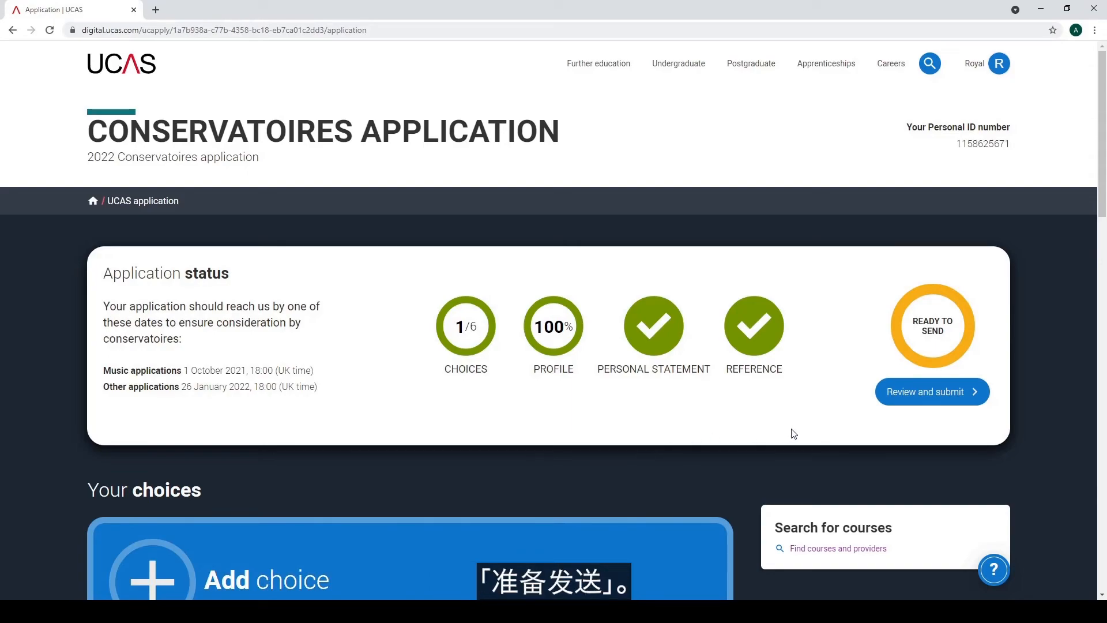
Start Review and submit, look over the Check your application page, and accept it
click(961, 396)
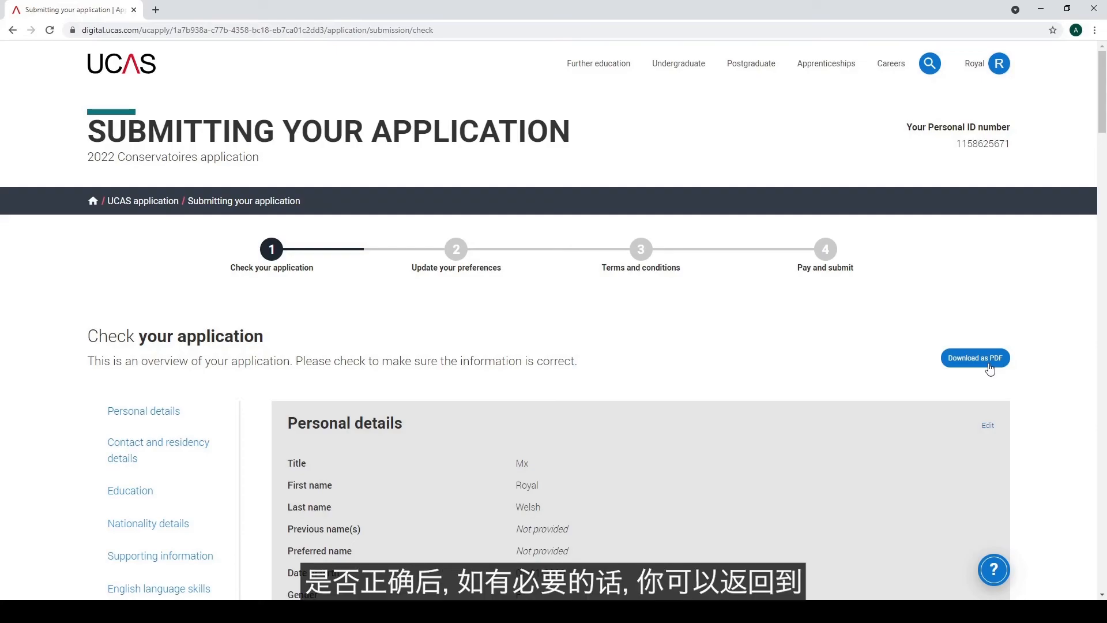
scroll(1043, 420, down, 1)
scroll(1041, 418, down, 4)
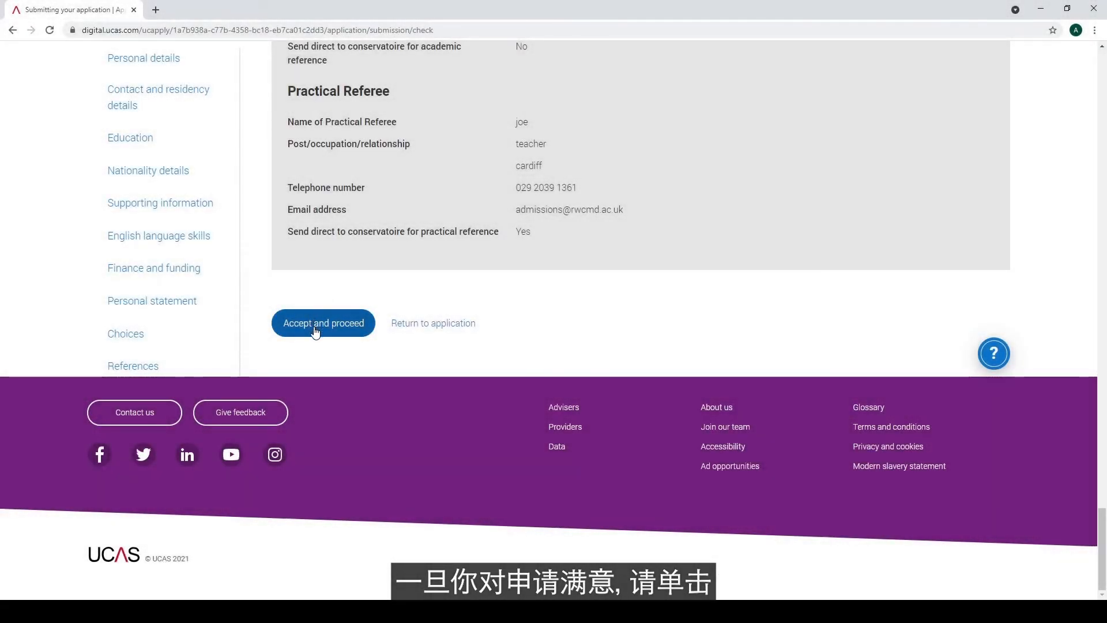
click(315, 333)
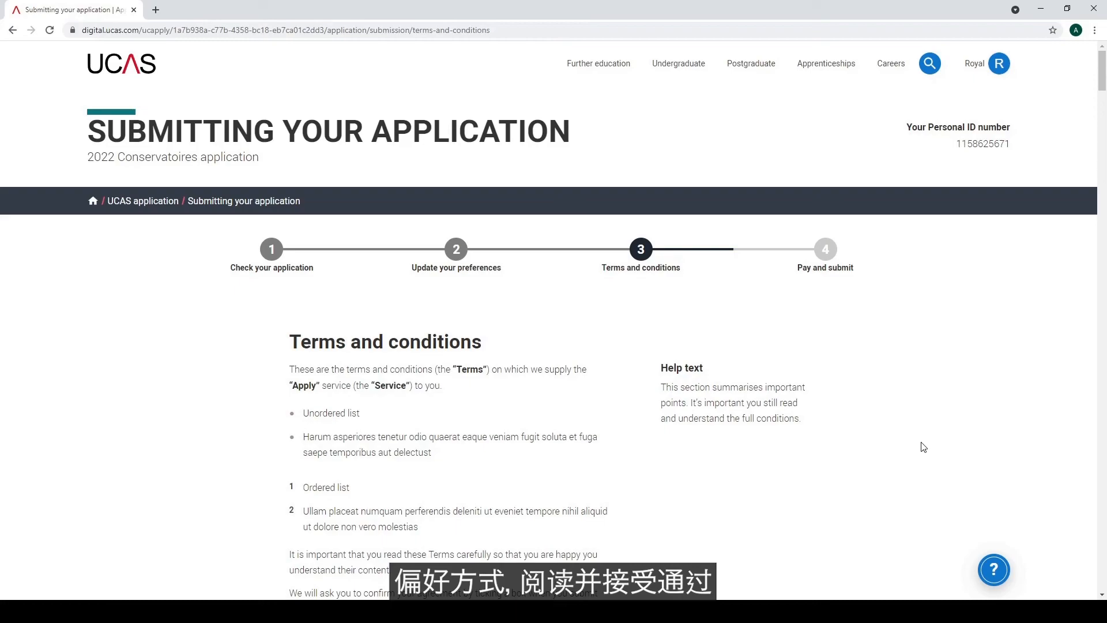
Scroll down the Pay and submit page to Amount due, showing £89.50 including the £26.50 application fee
scroll(924, 447, down, 1)
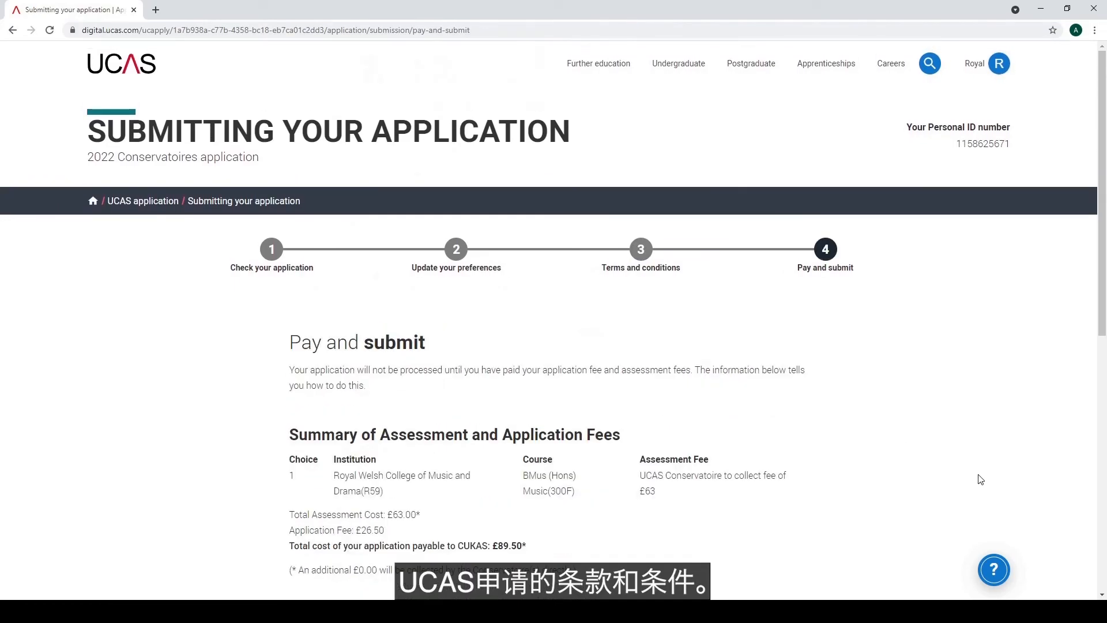
scroll(980, 479, down, 1)
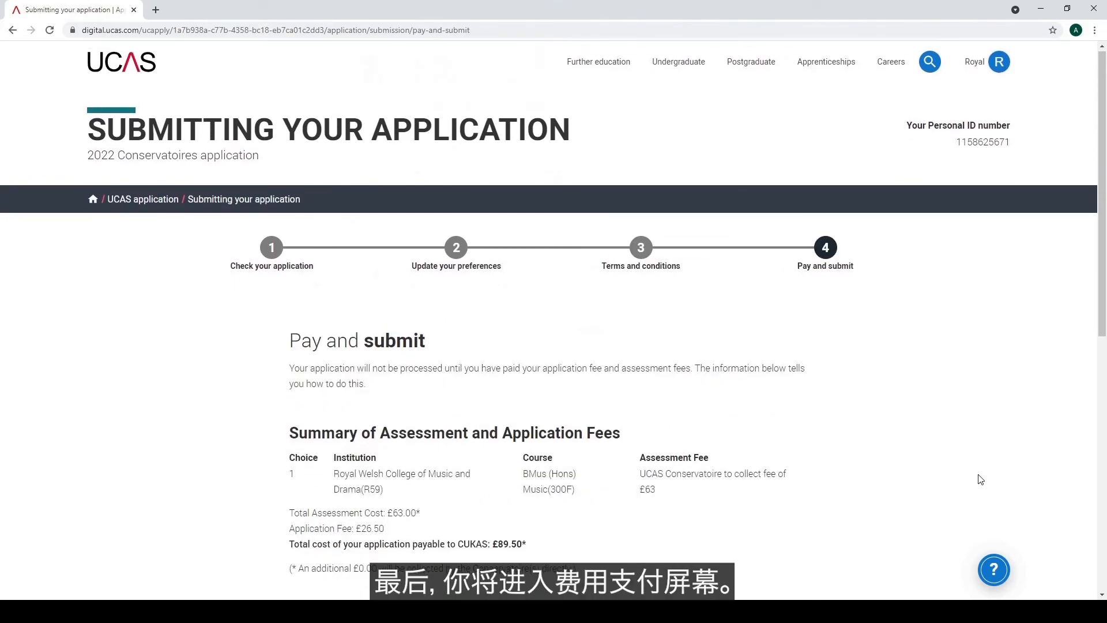
scroll(980, 479, down, 1)
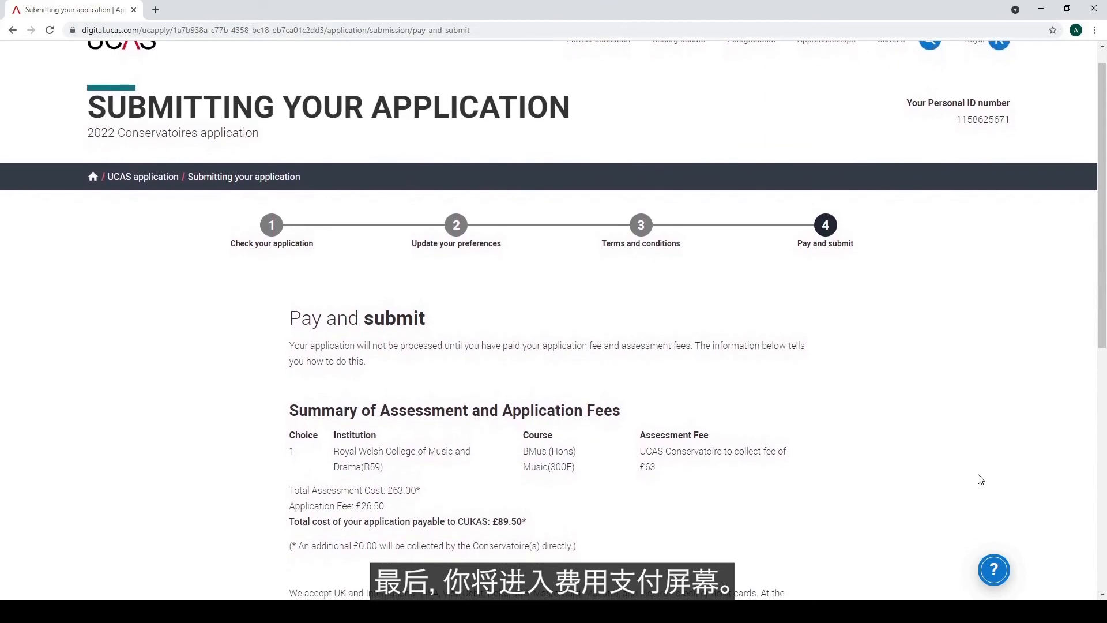
scroll(980, 479, down, 1)
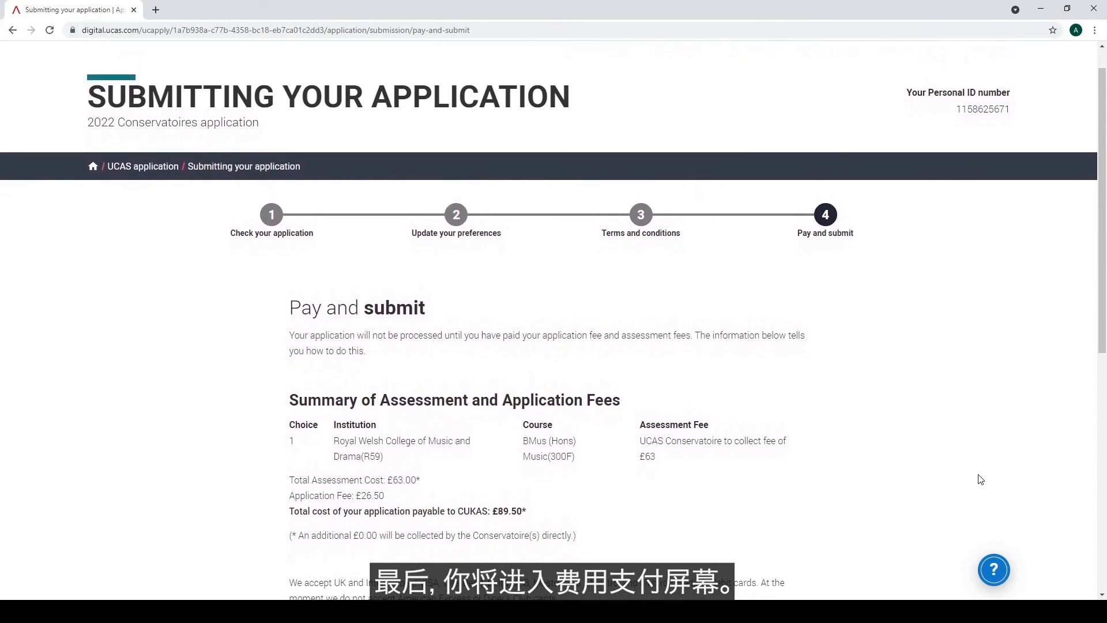
scroll(980, 479, down, 1)
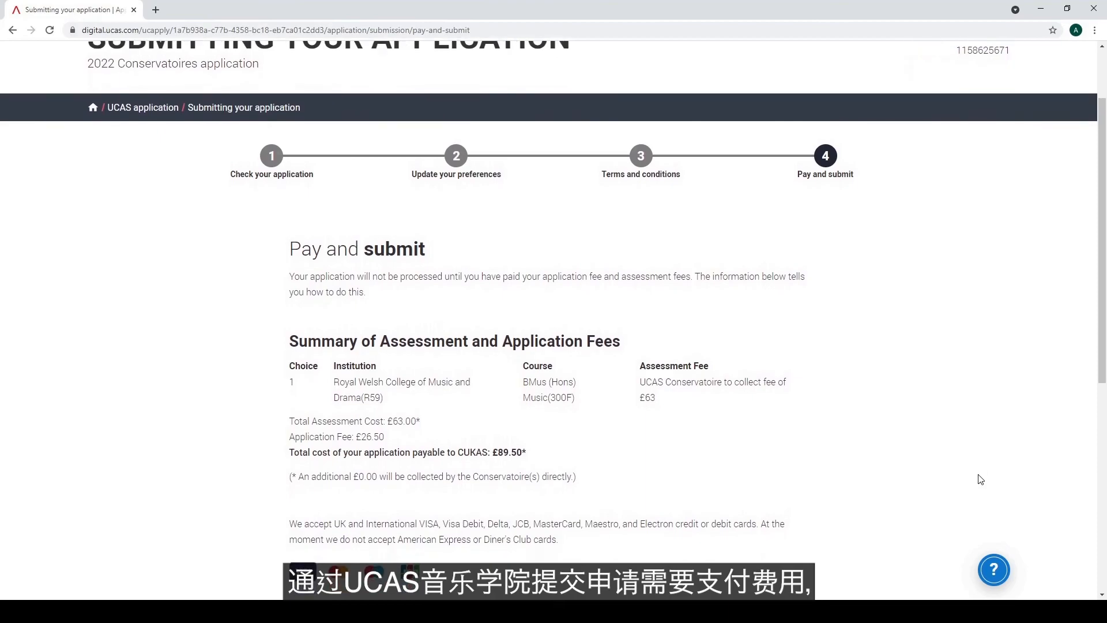
scroll(980, 479, down, 1)
scroll(980, 479, down, 1)
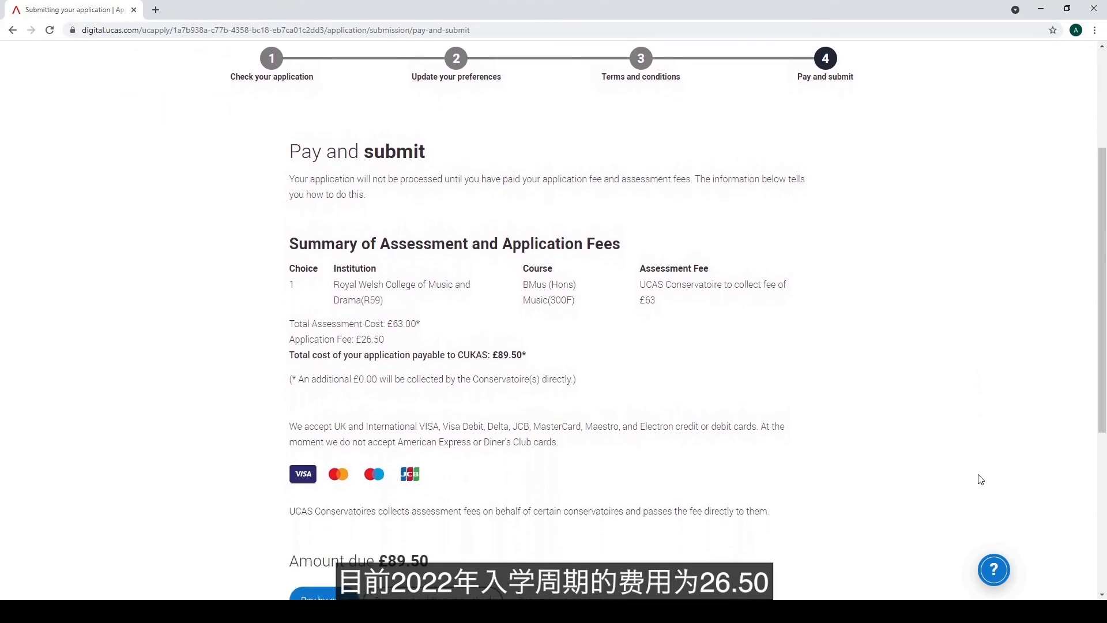
scroll(980, 479, down, 1)
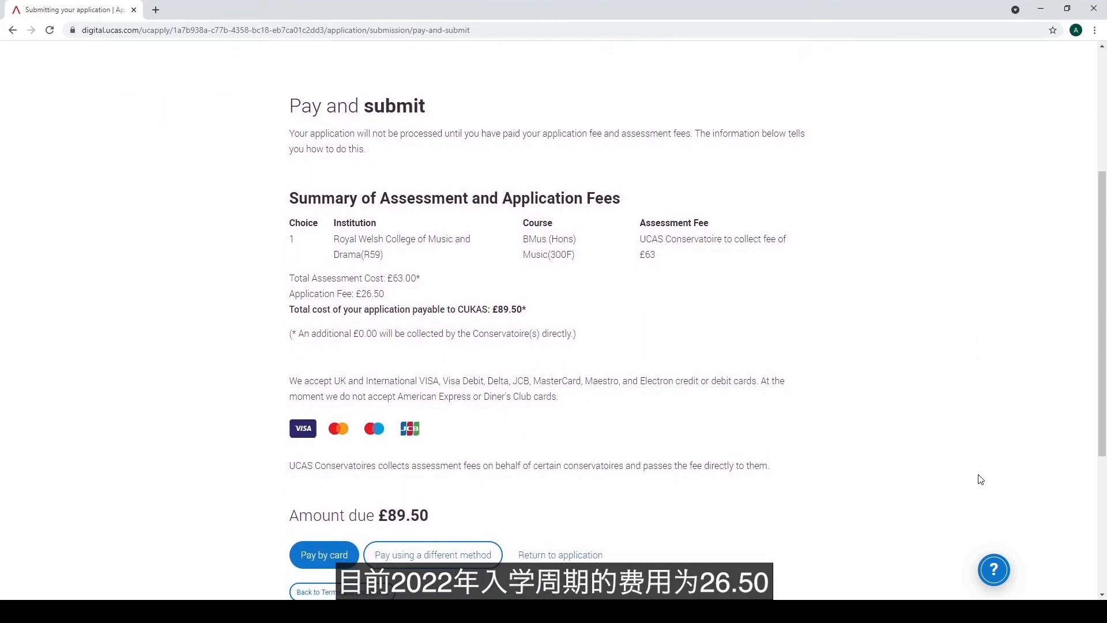